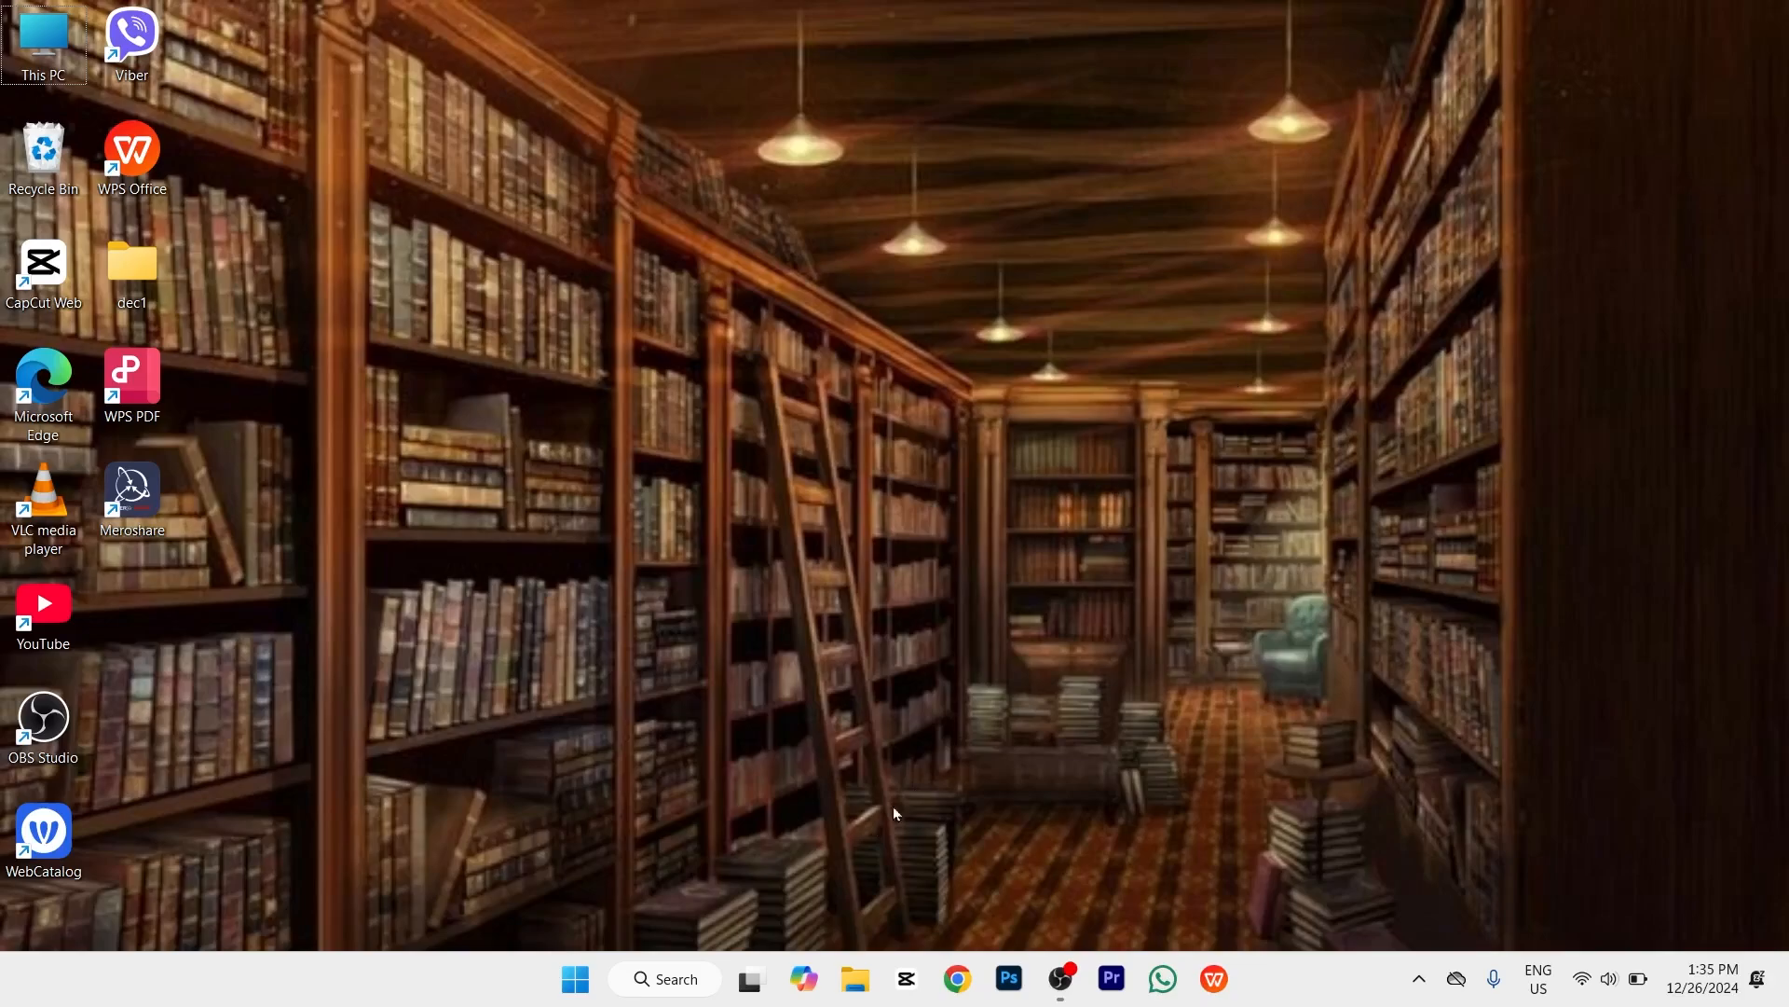
Step: Launch Settings from the Pinned apps in the Start menu
click(577, 982)
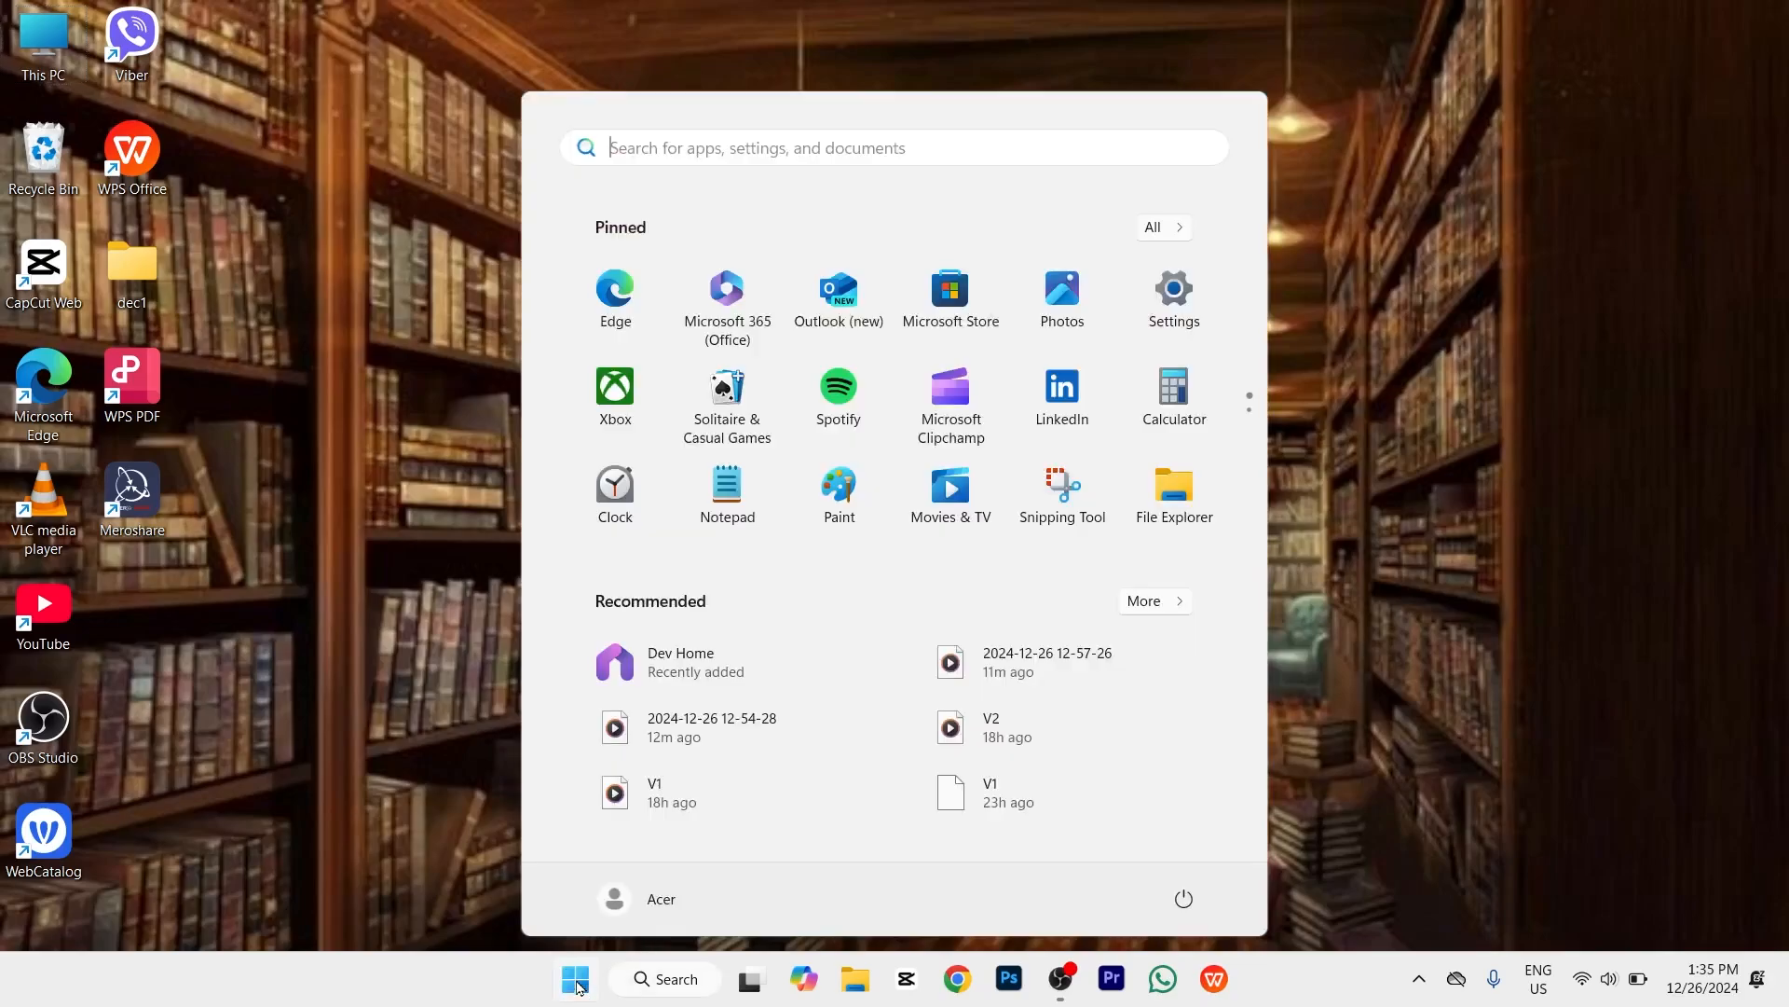
click(1193, 313)
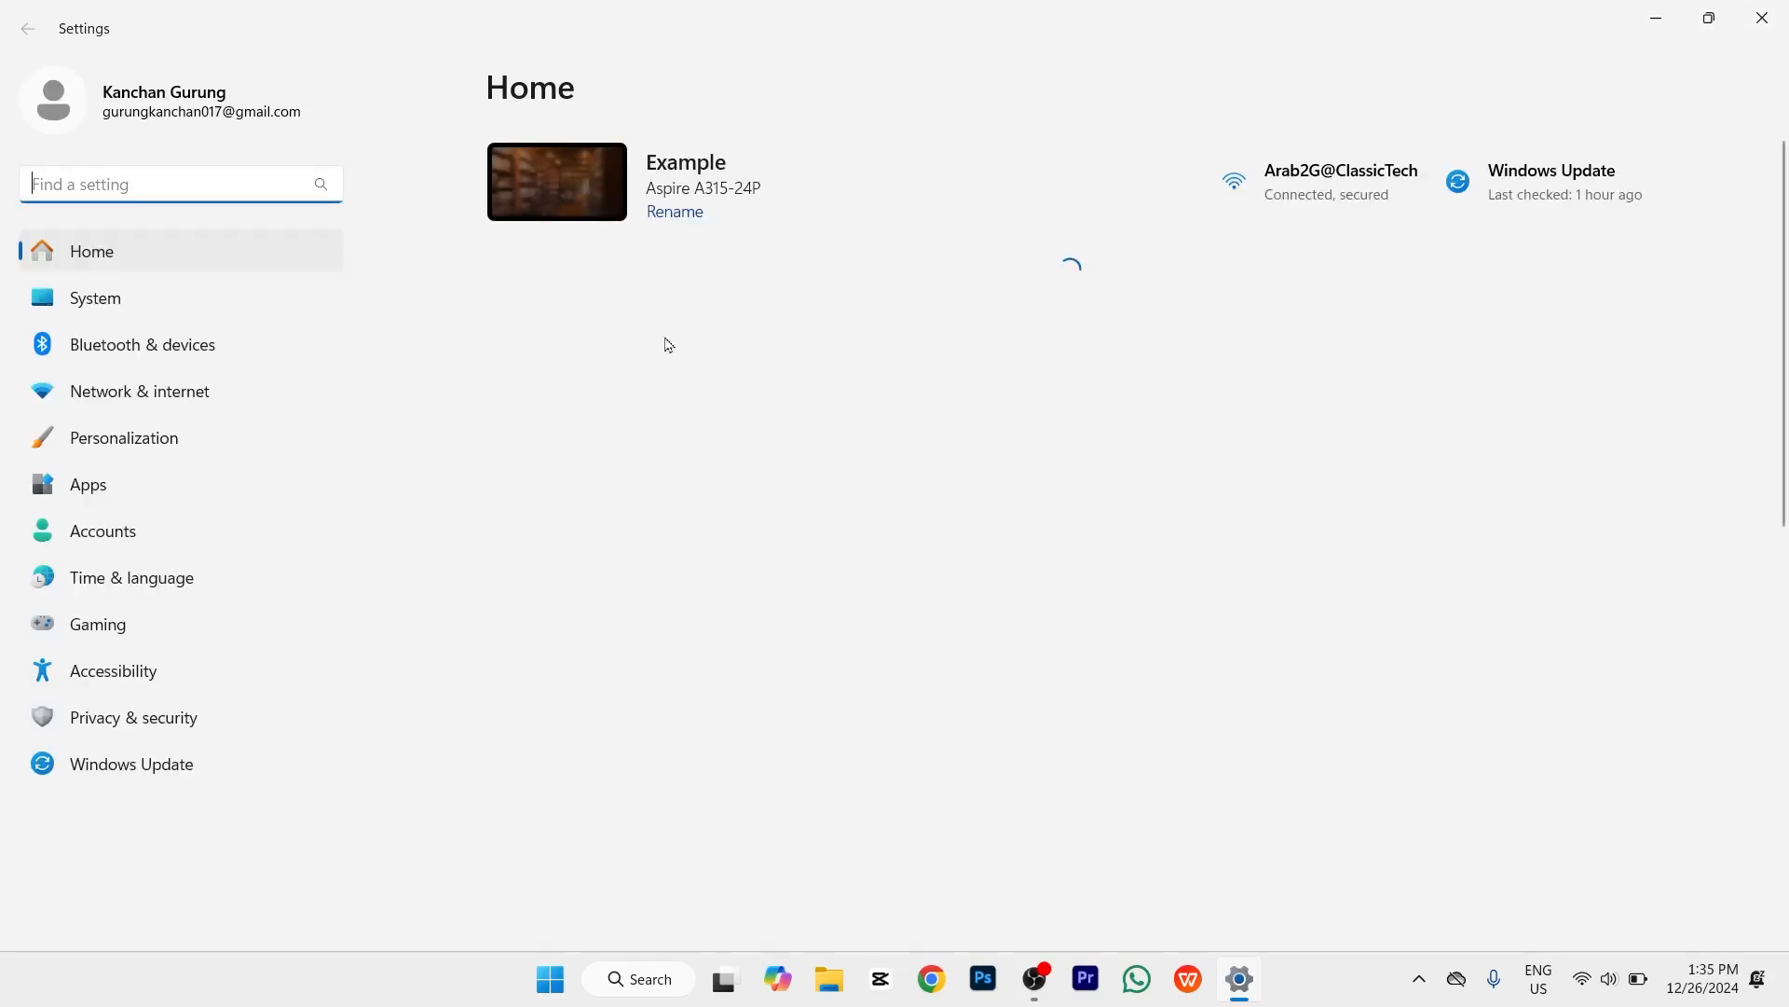
Step: Browse the per-app list under System > Notifications, then return to the System page
click(178, 303)
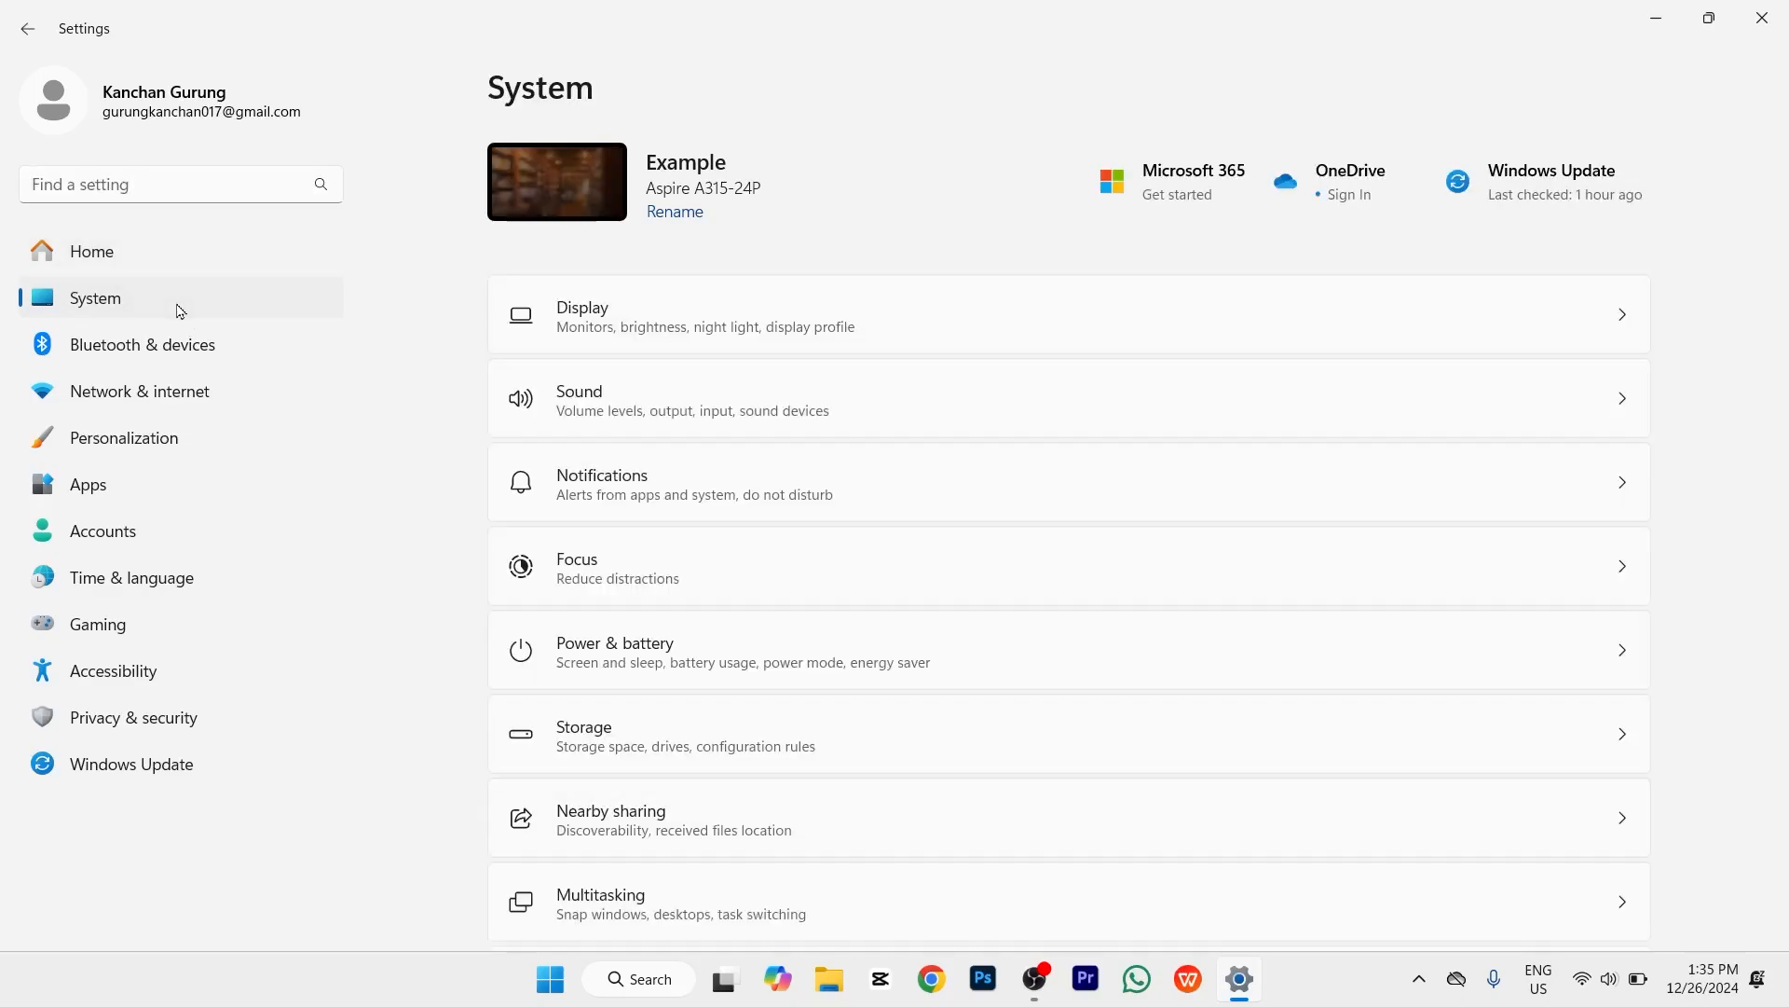
click(575, 497)
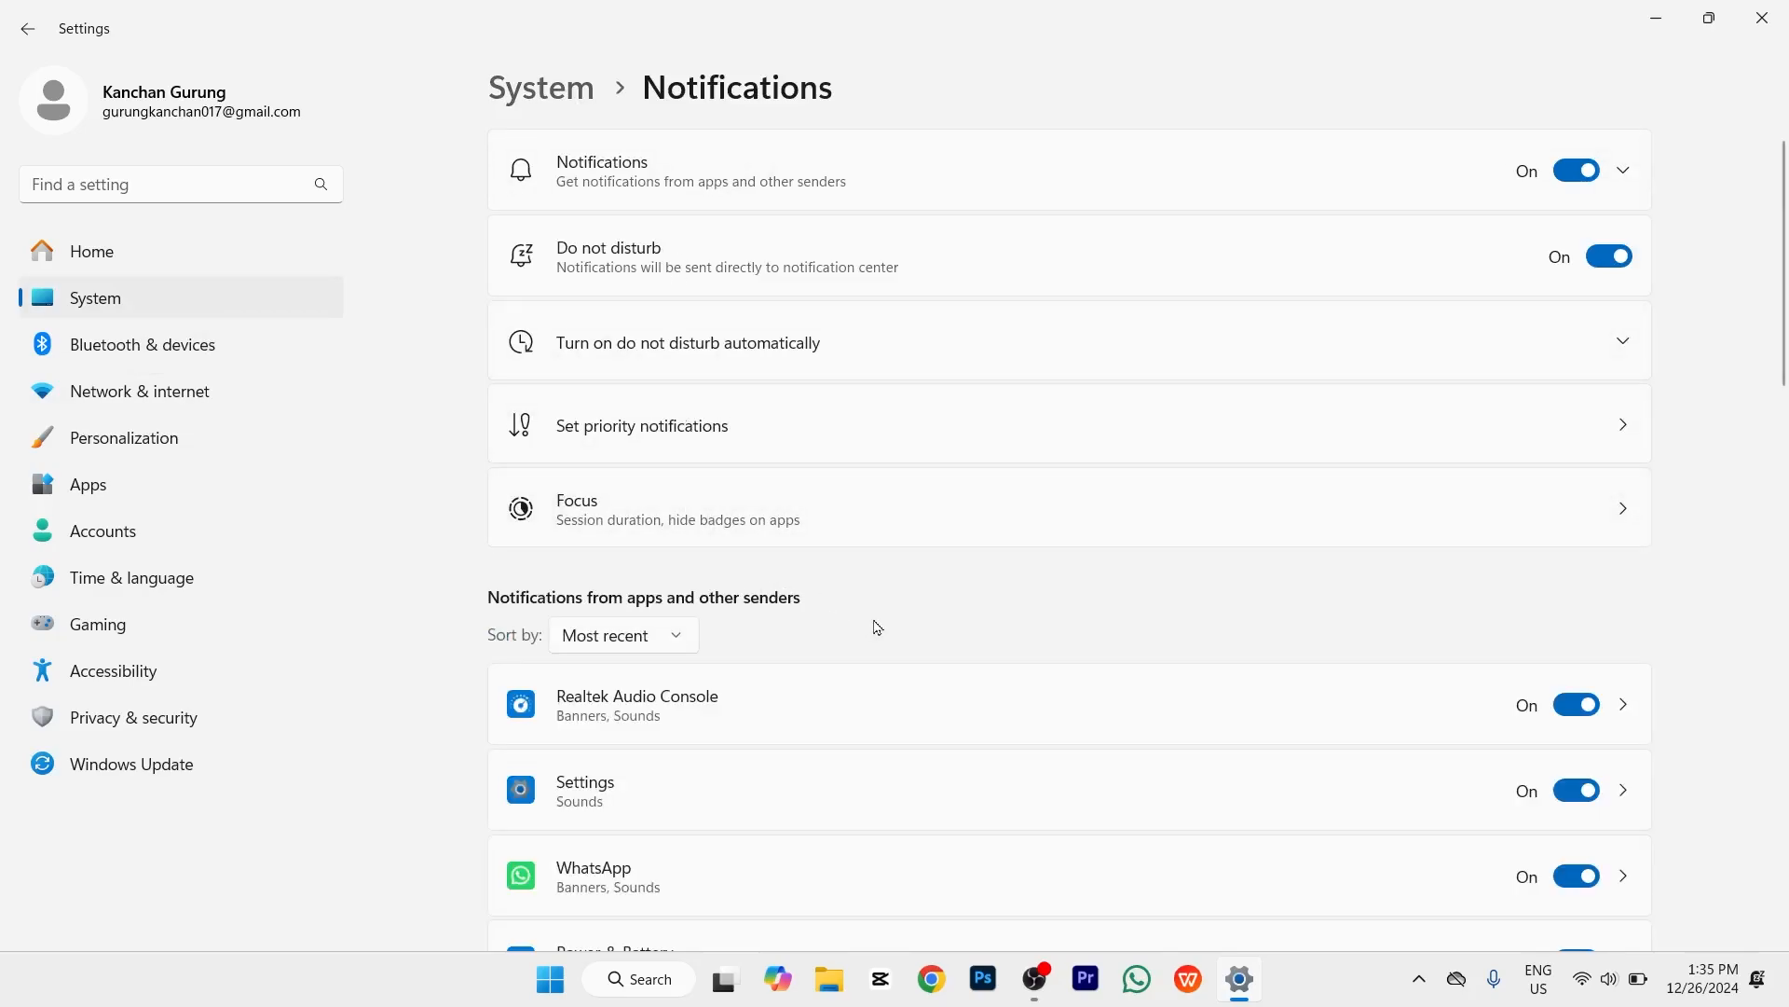
scroll(876, 626, down, 8)
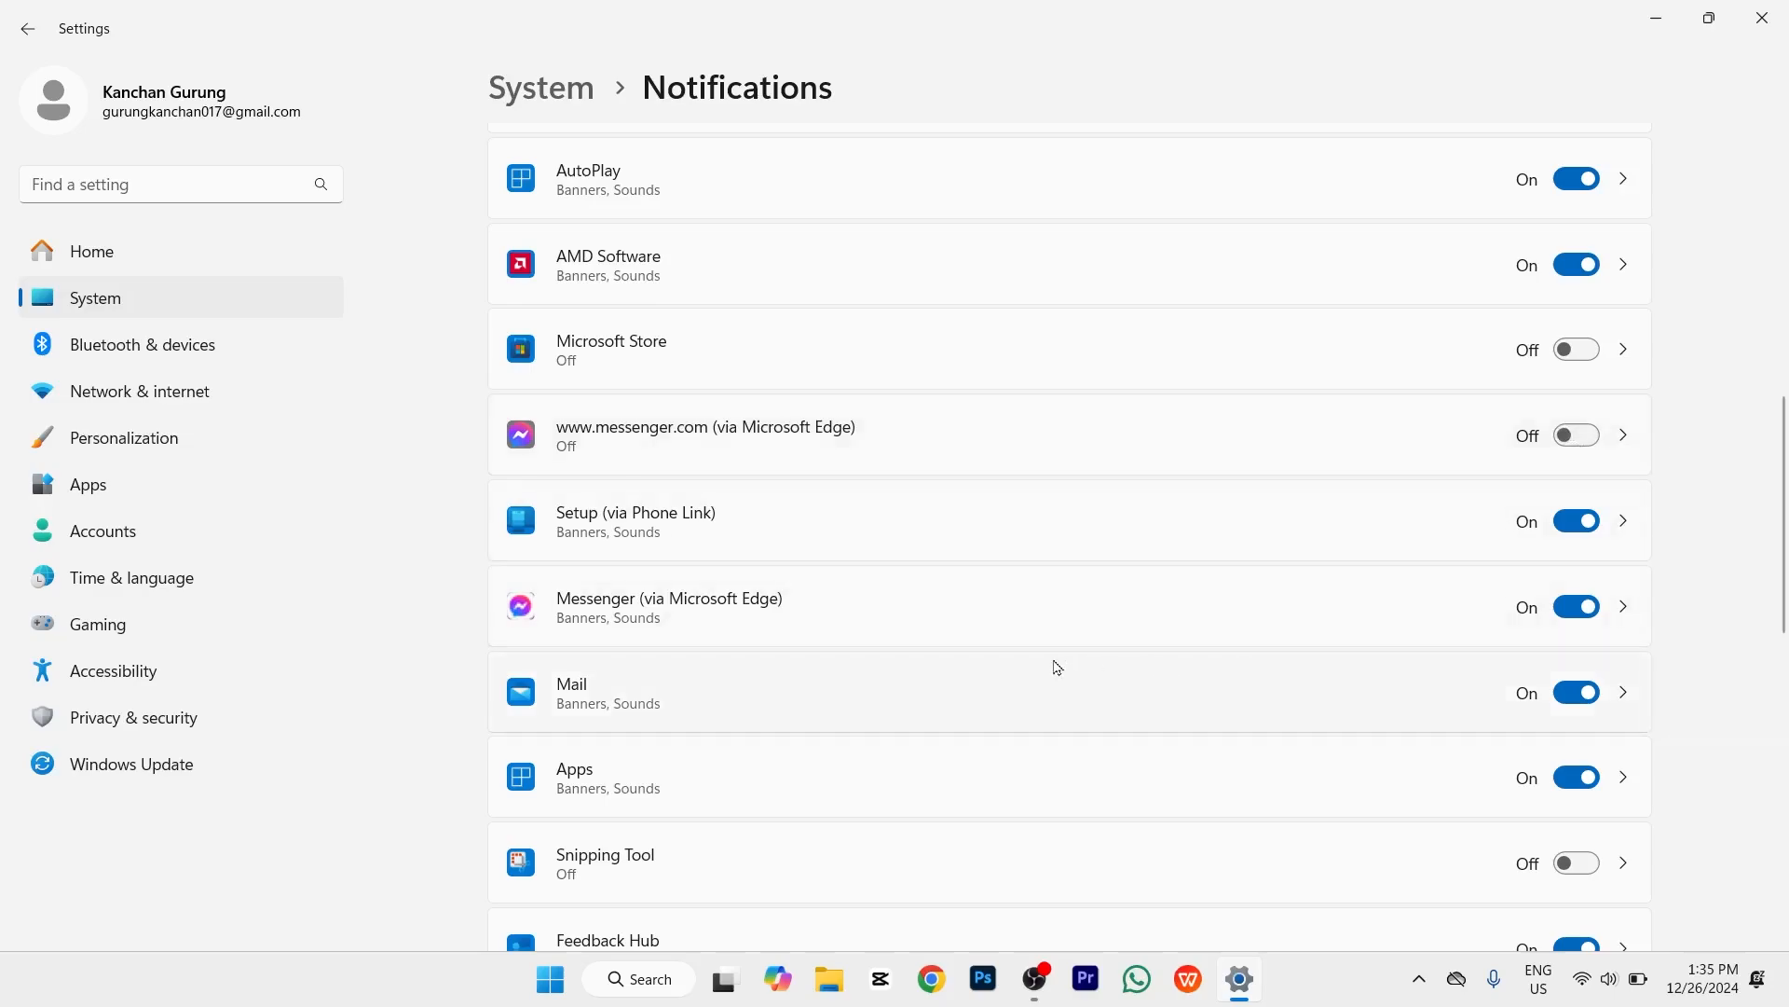
scroll(1096, 593, down, 1)
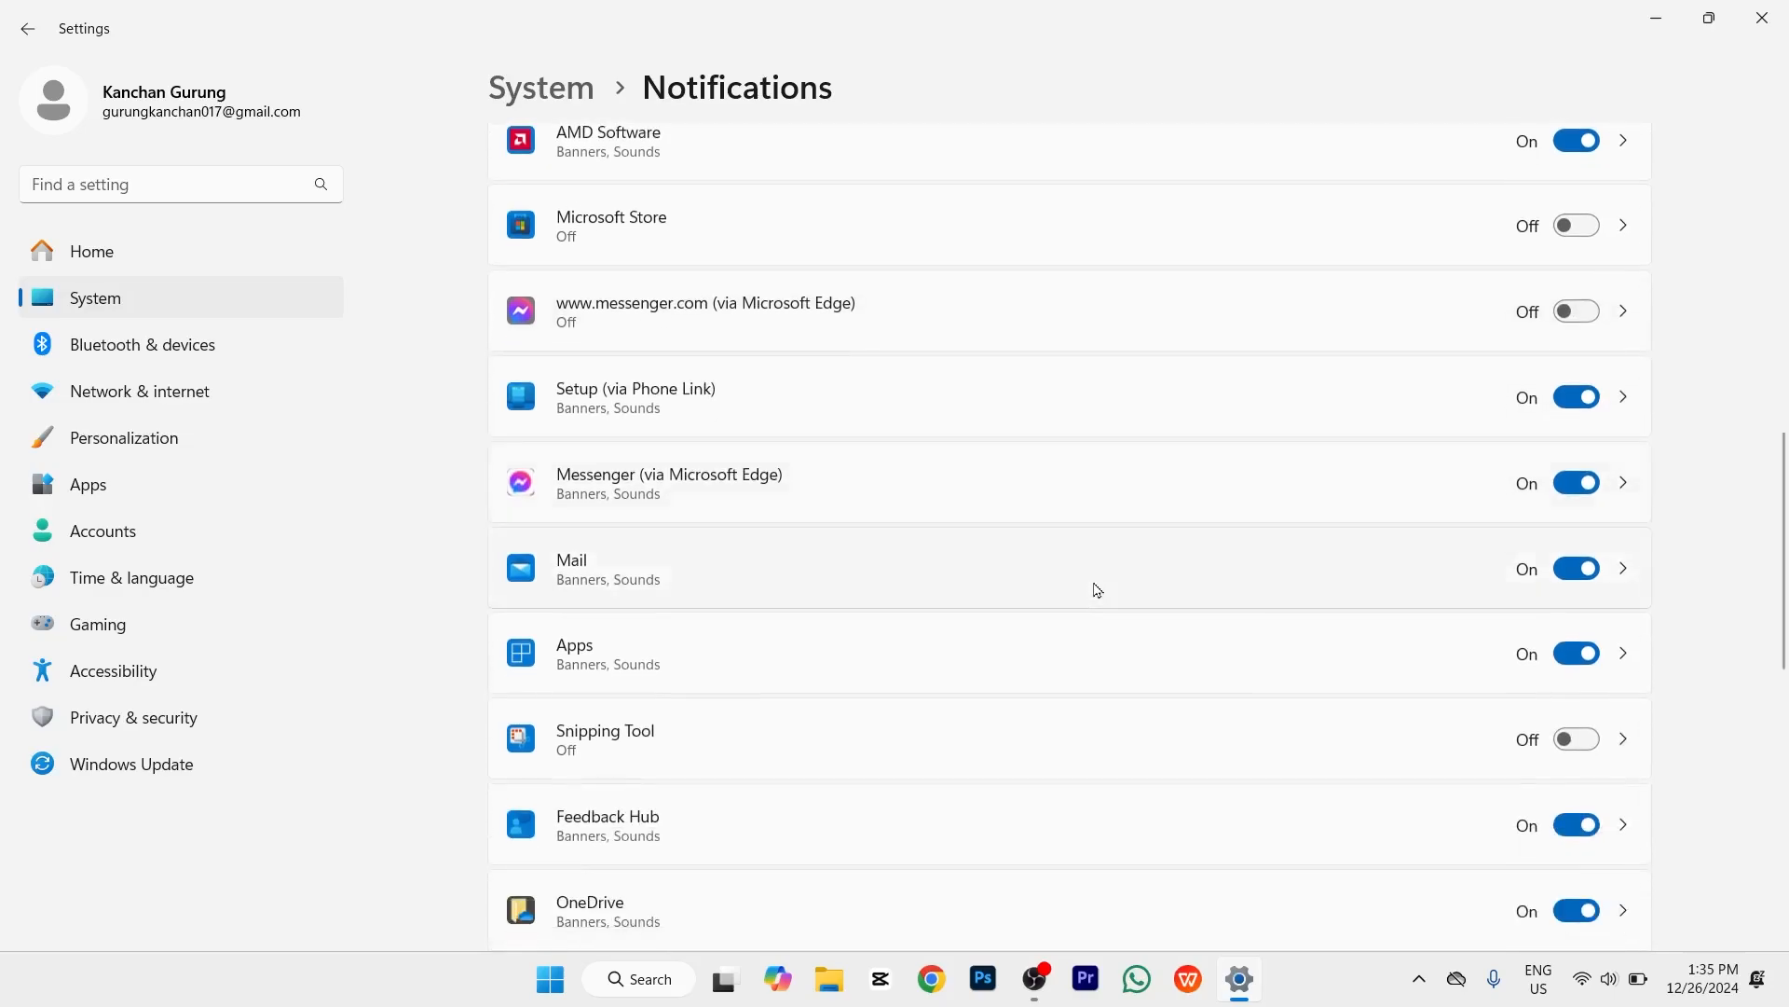
scroll(1096, 591, down, 5)
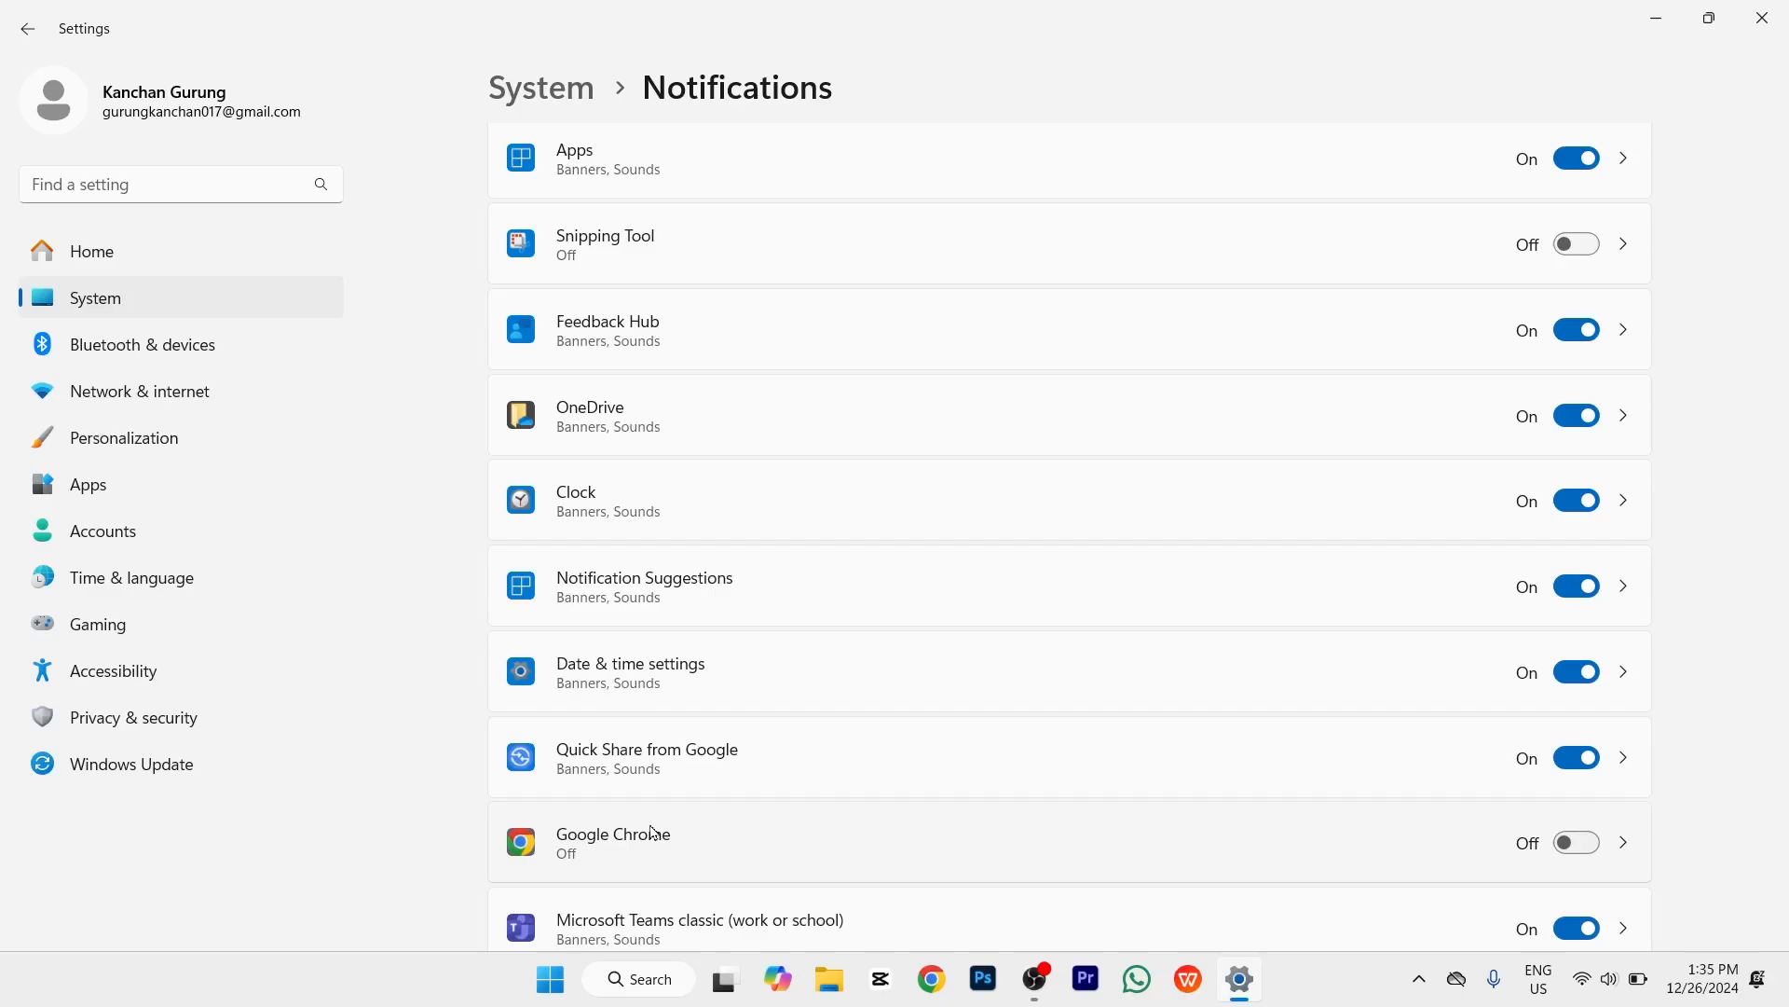
click(543, 98)
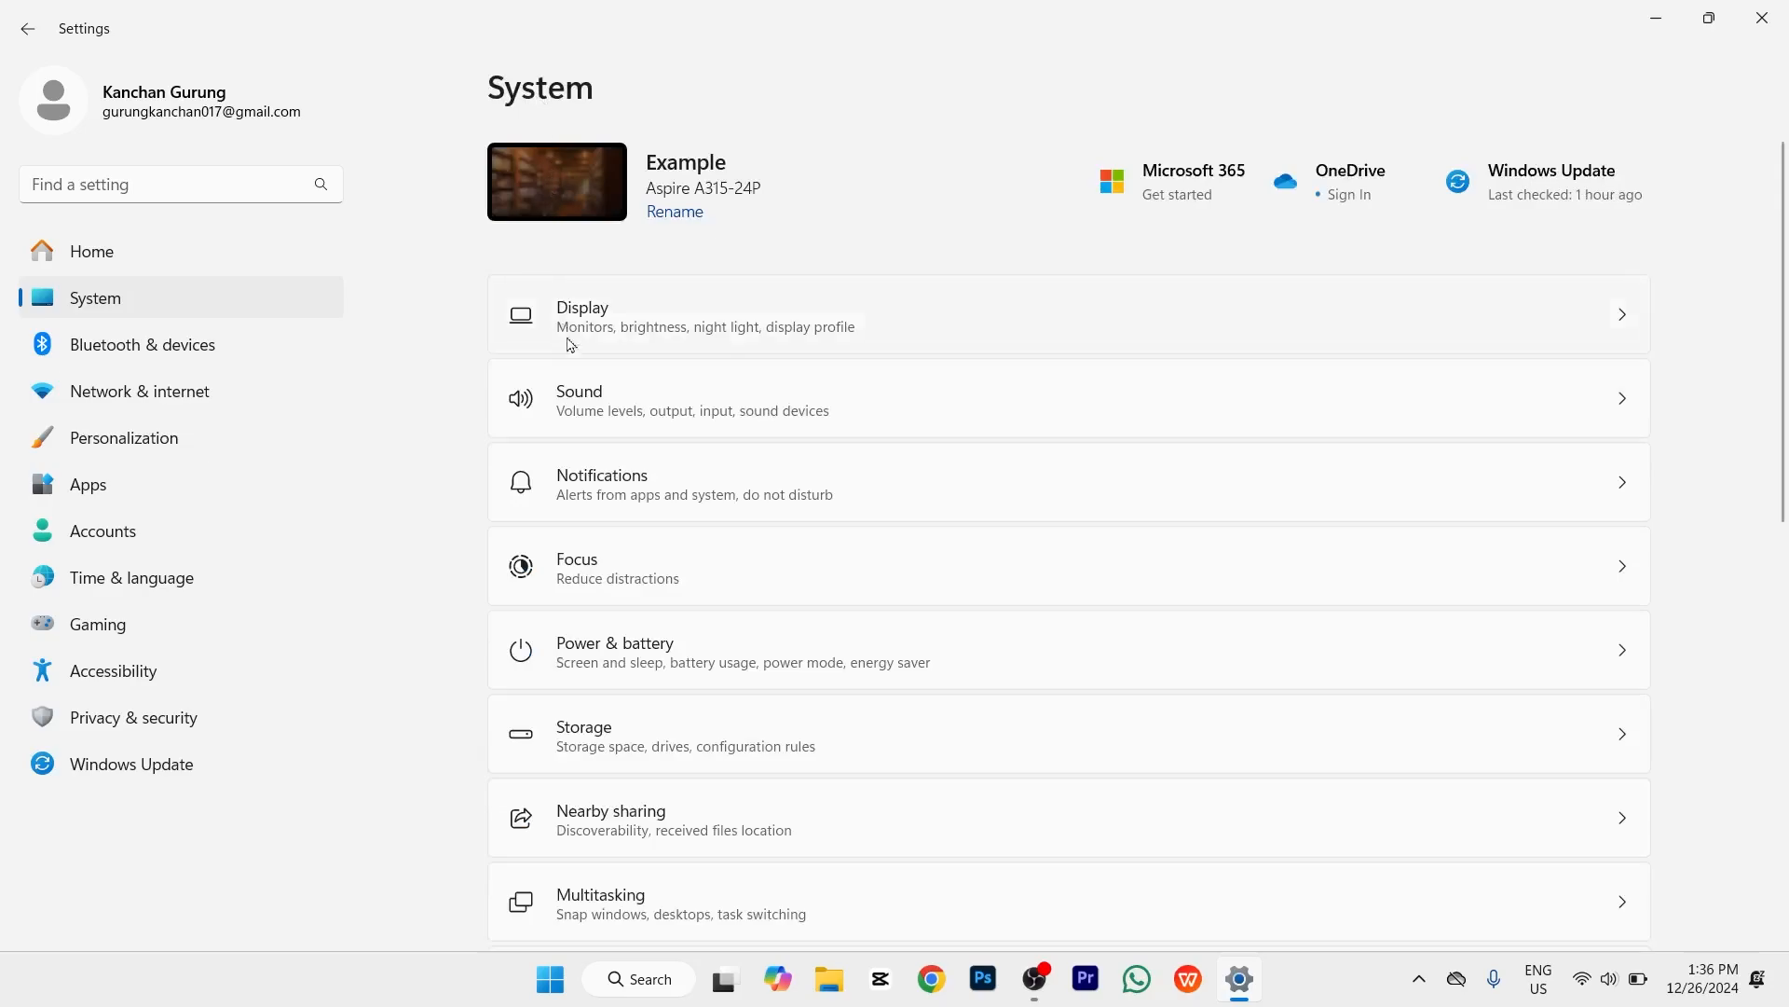
Step: Check the Plugged in power mode under Power & battery, leaving it on Balanced
click(617, 665)
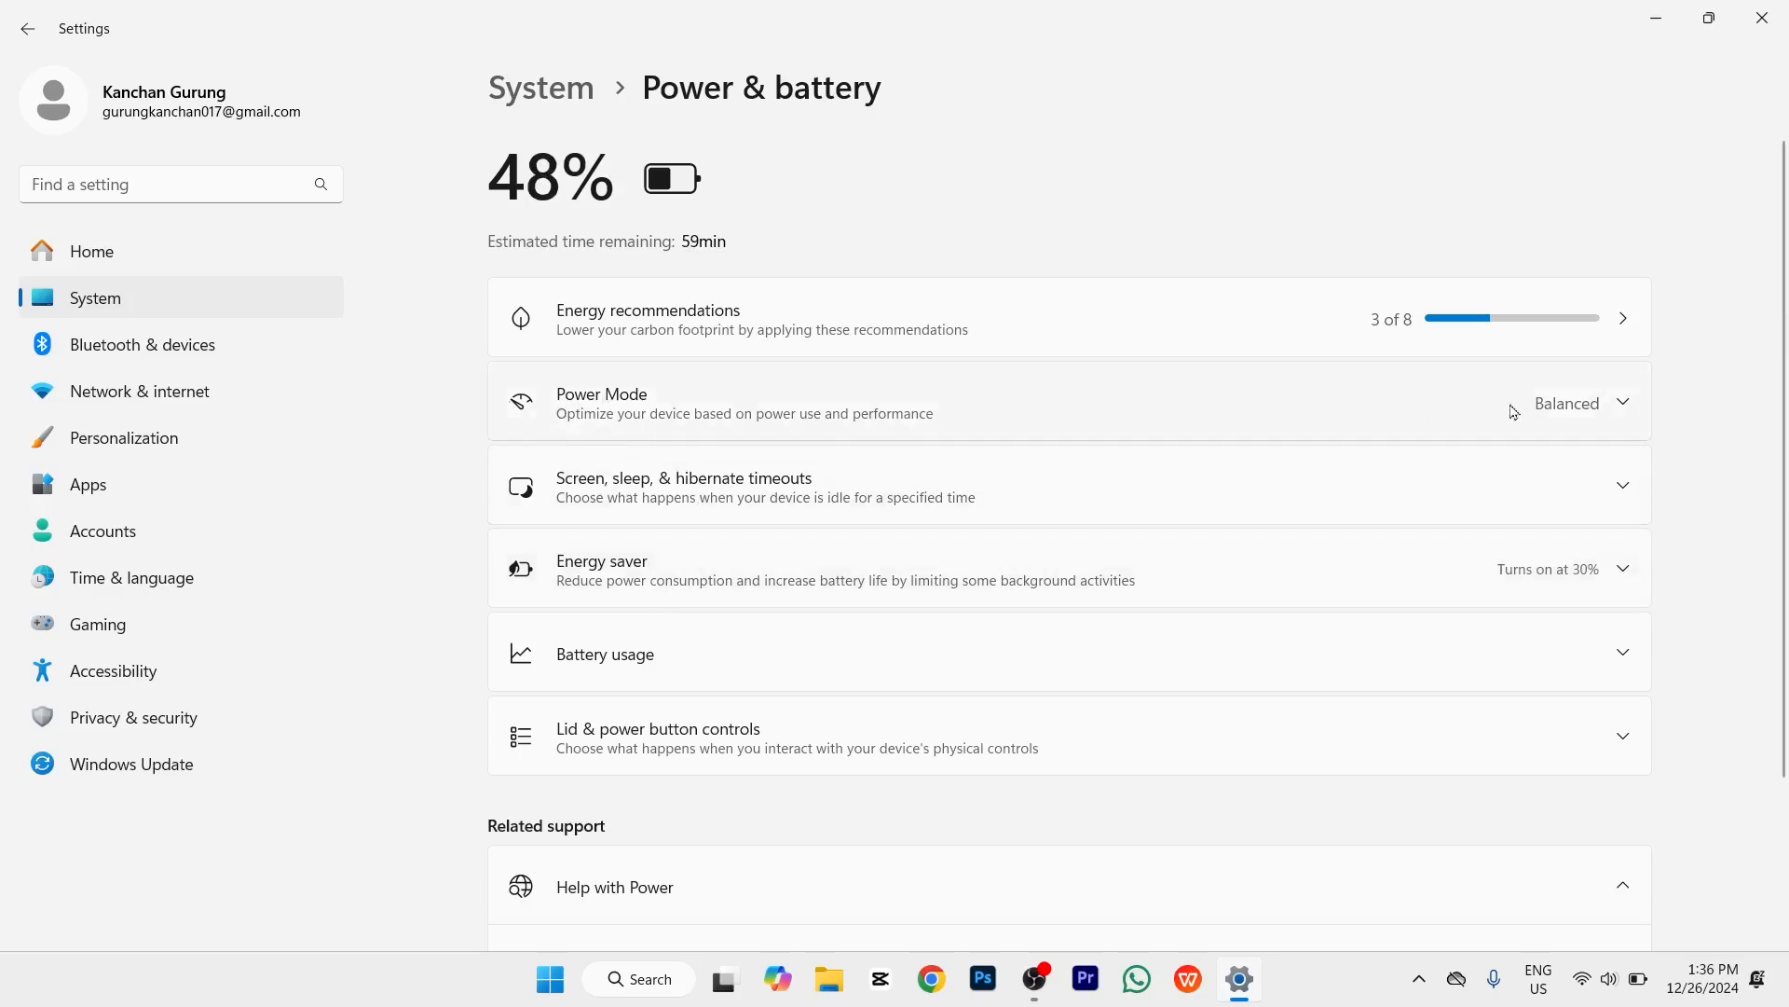
click(1626, 402)
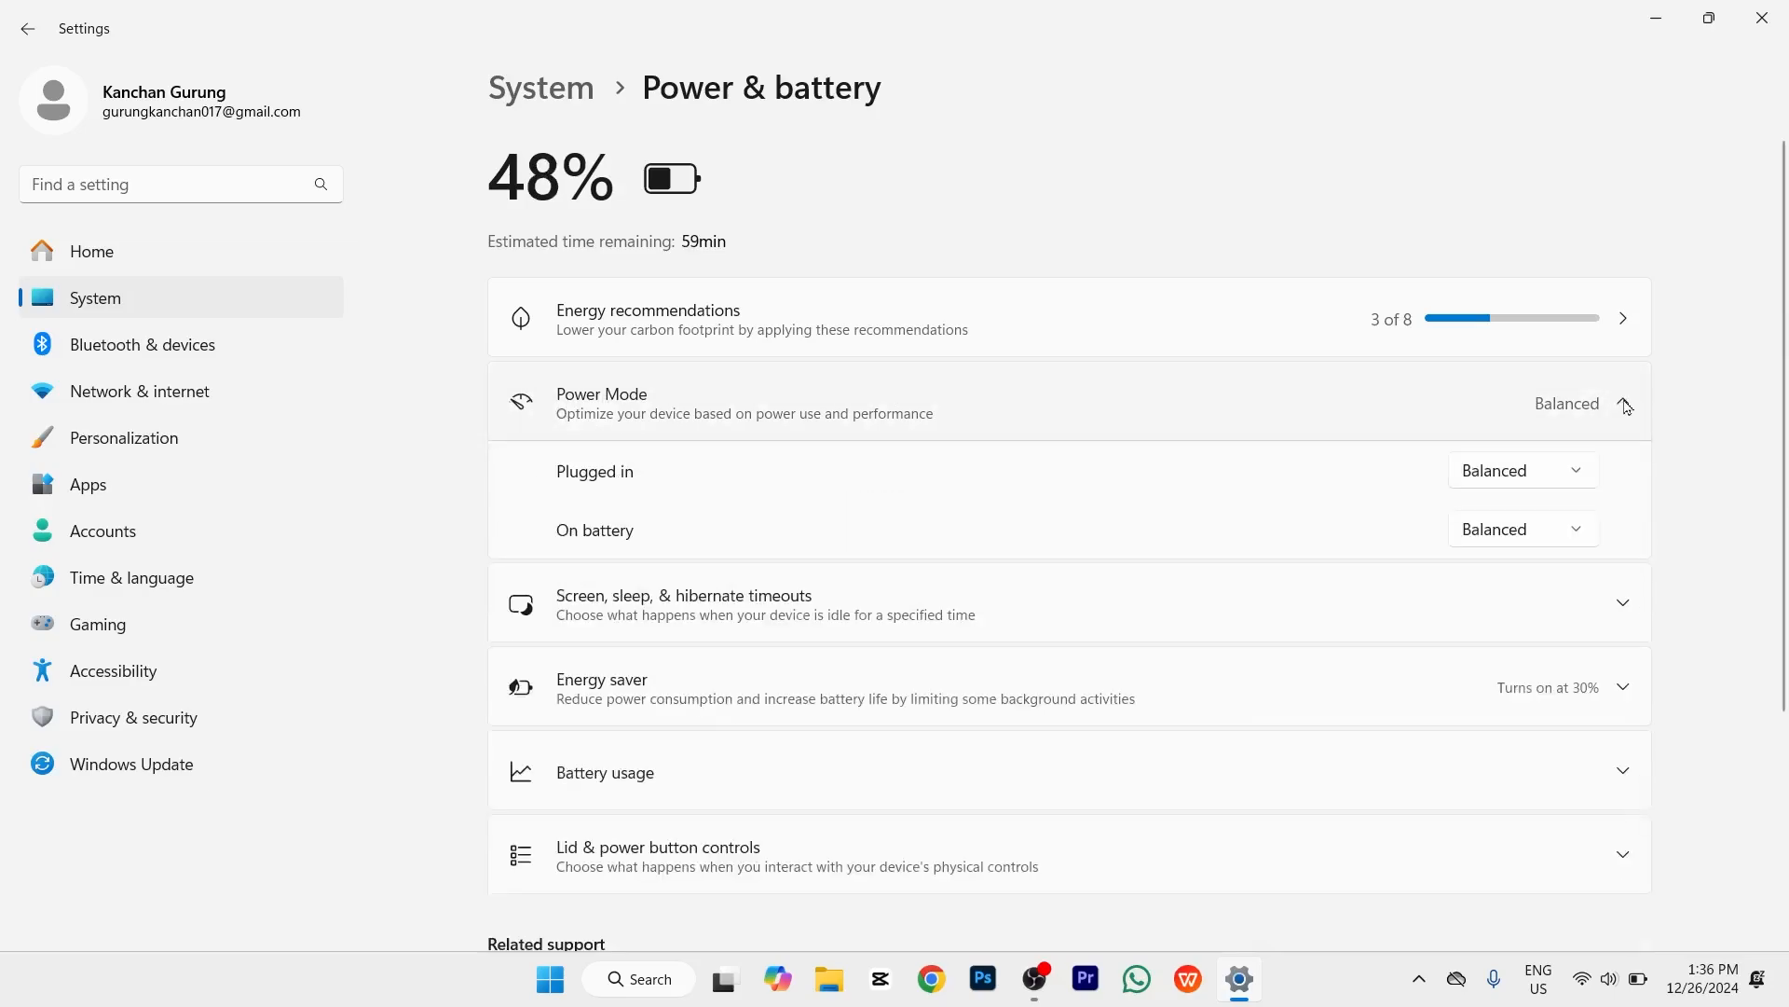
click(1572, 472)
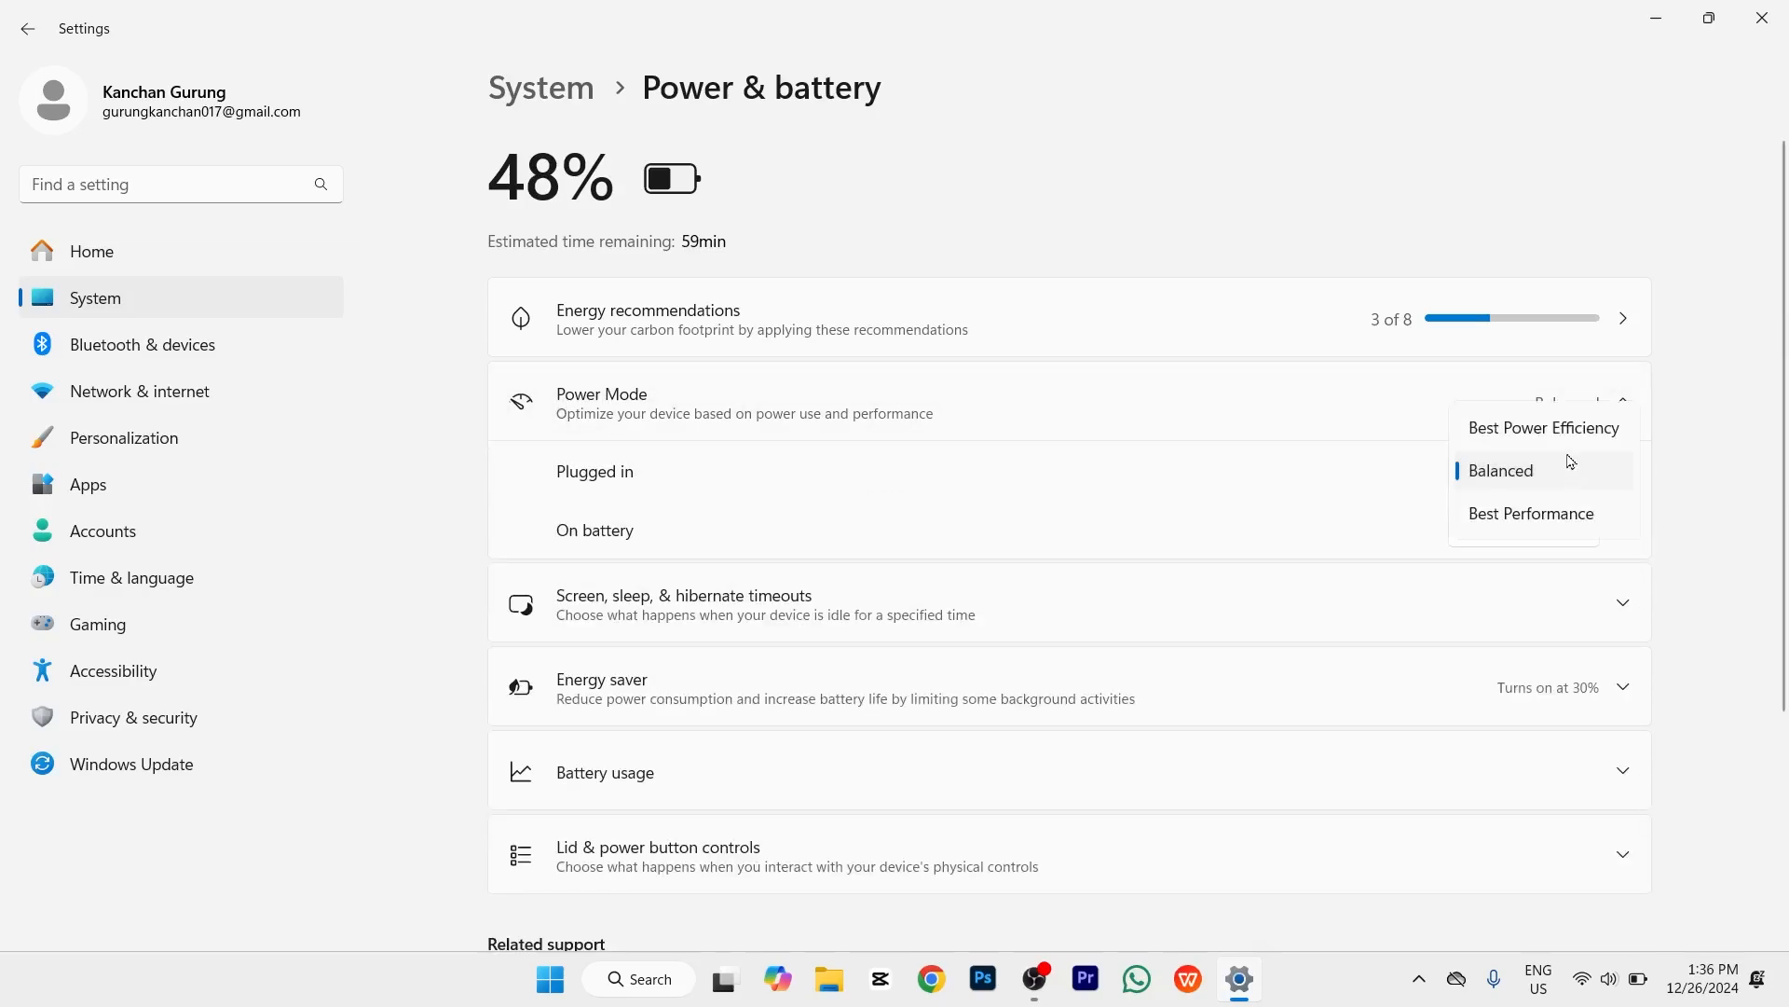
click(1681, 472)
click(1623, 403)
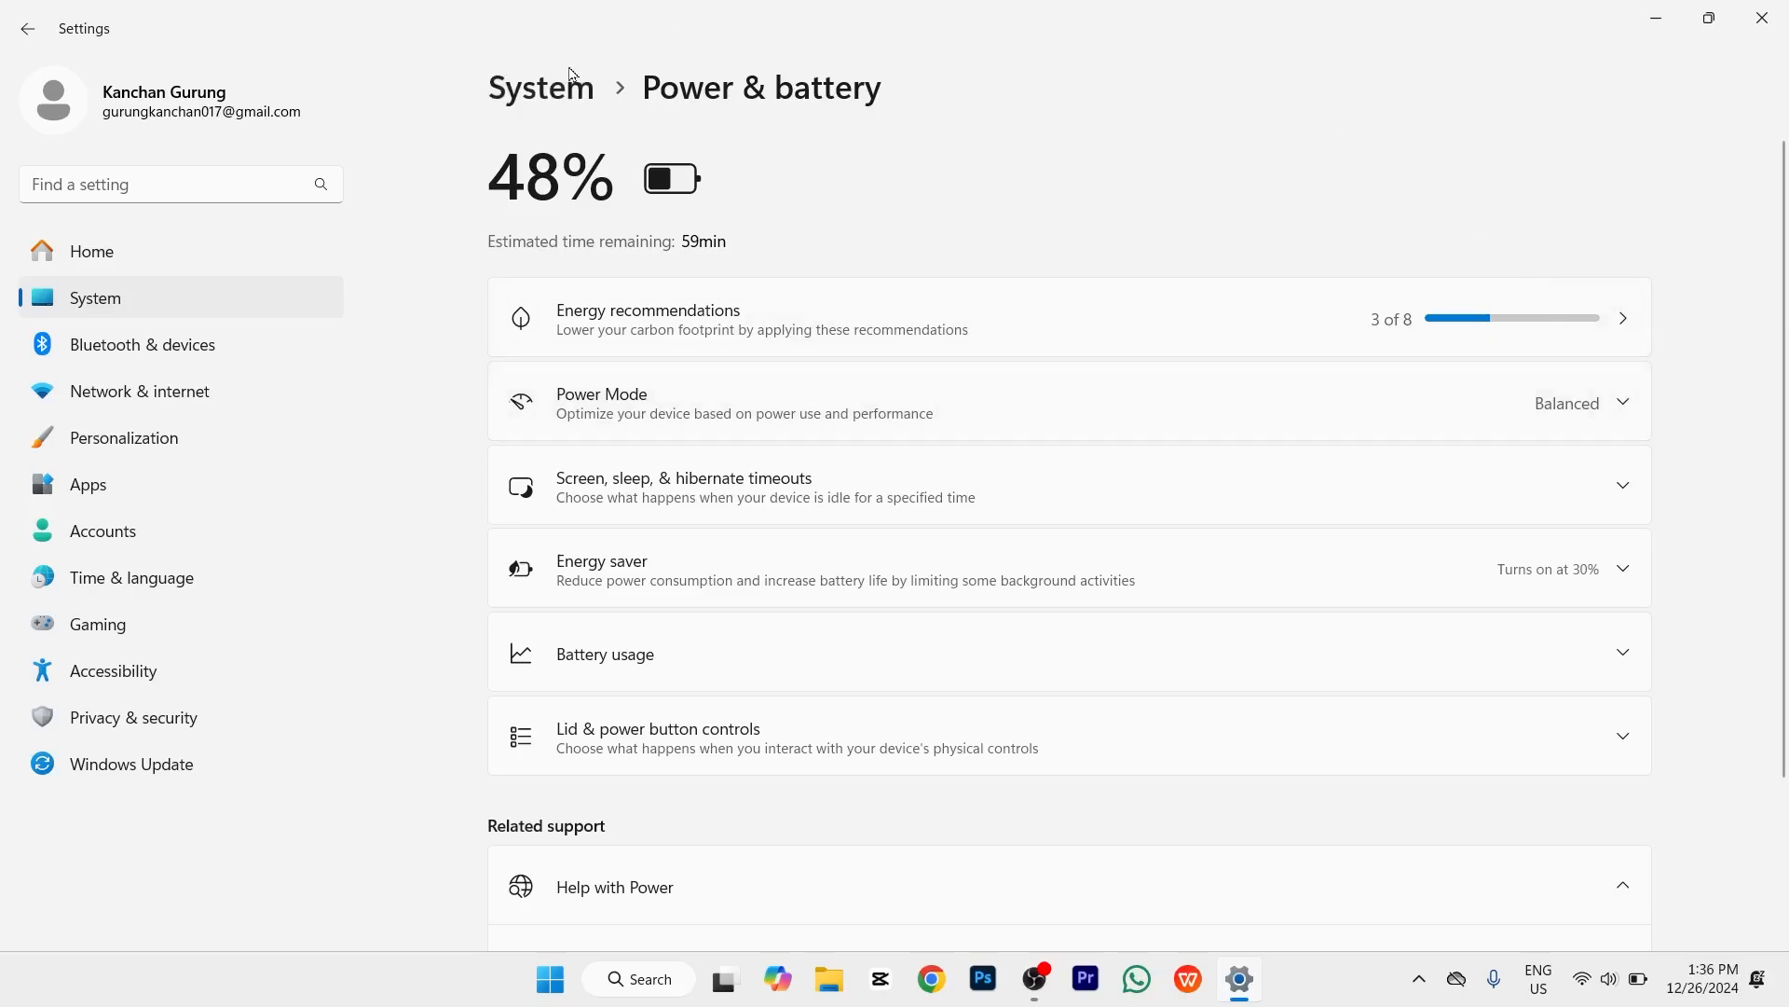
Step: Return to System and open Nearby sharing, which remains Off
click(543, 88)
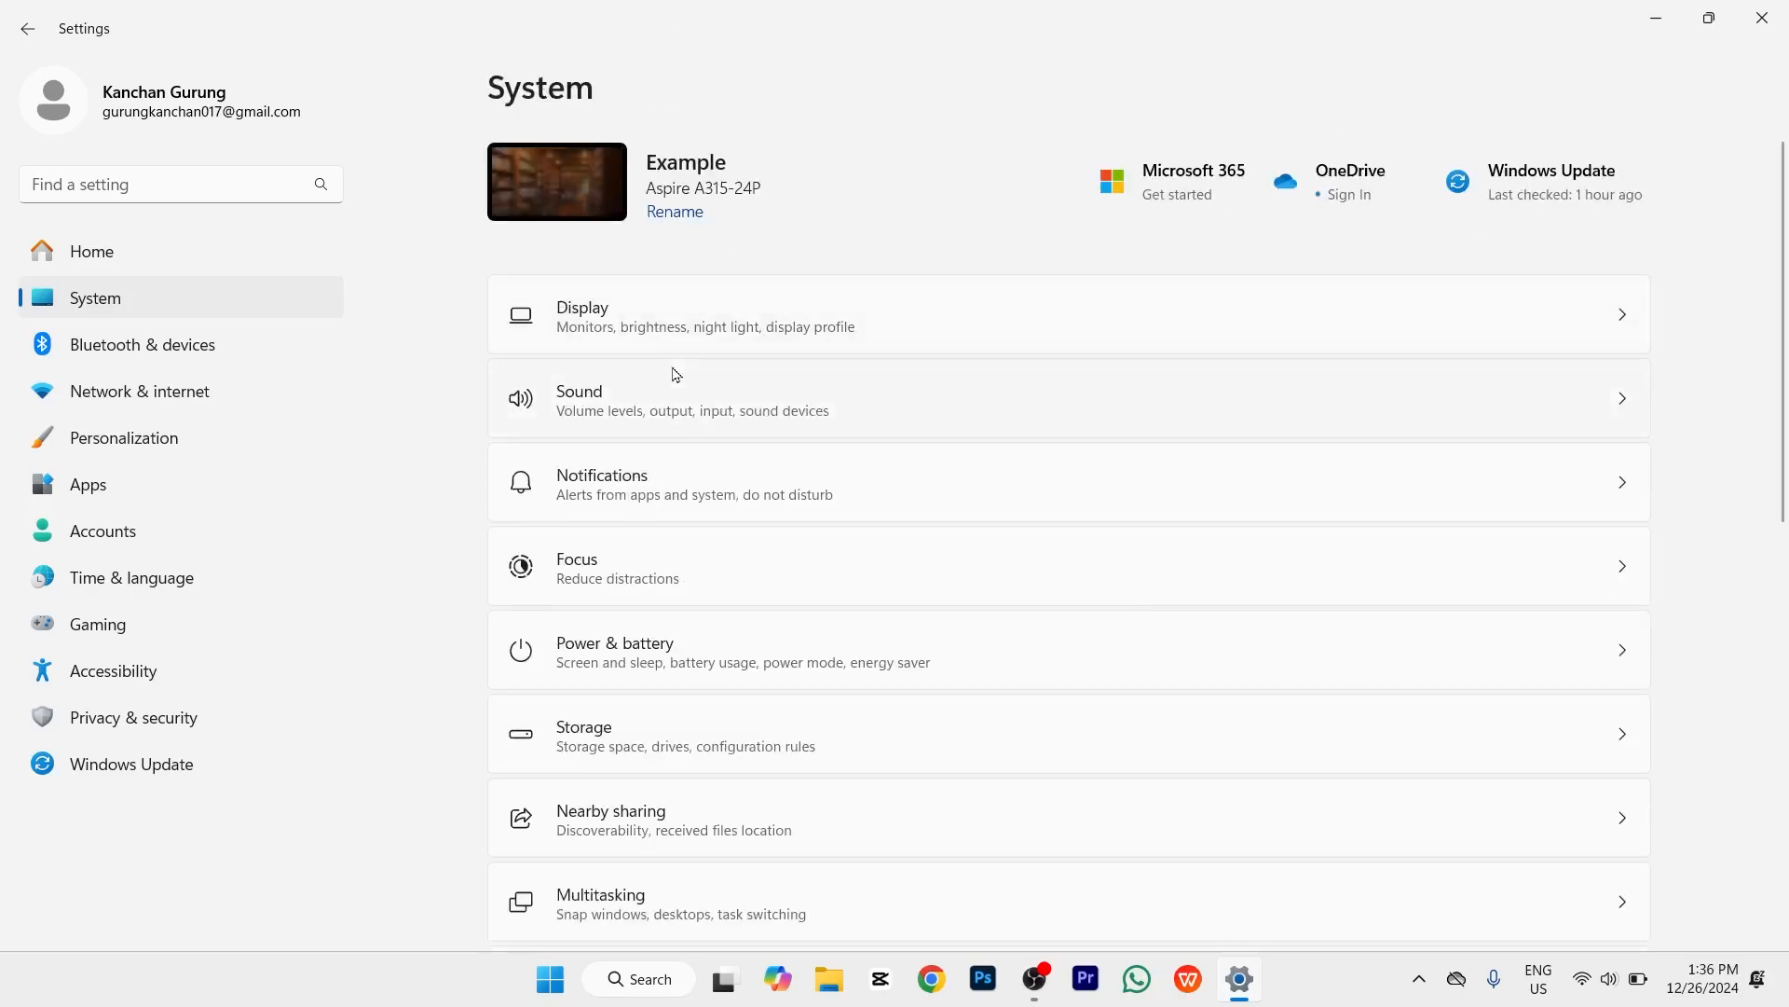
scroll(677, 375, down, 4)
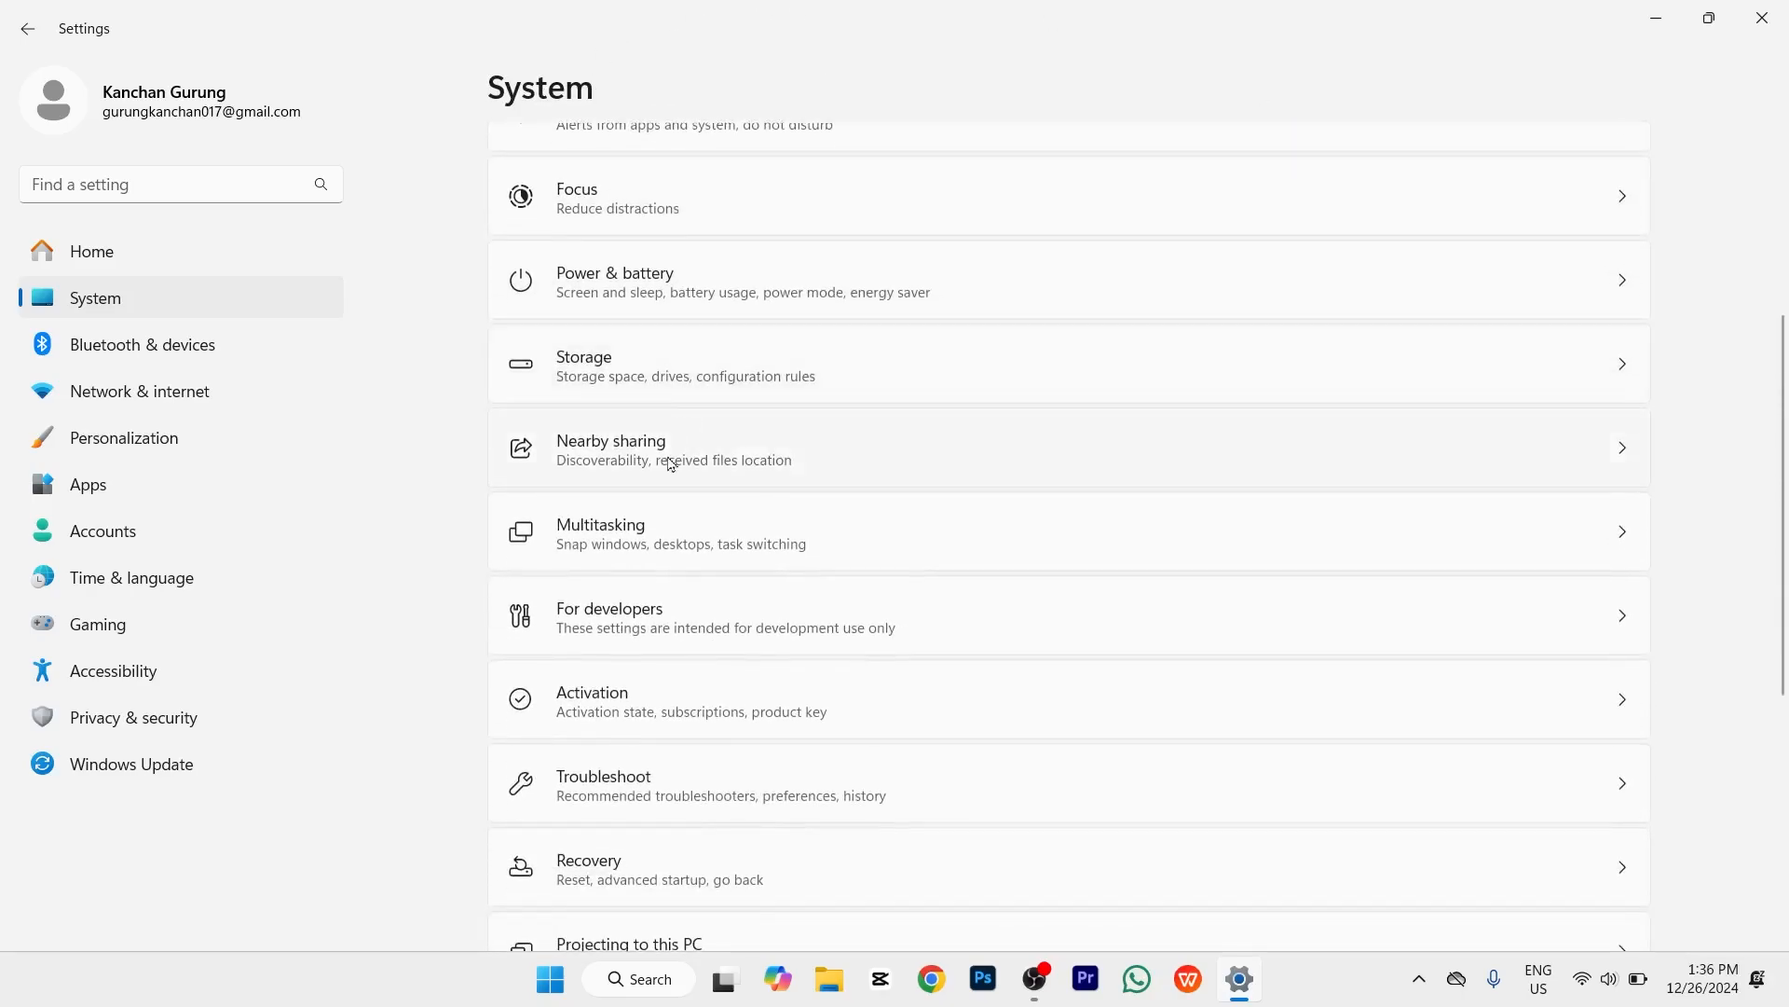
click(670, 462)
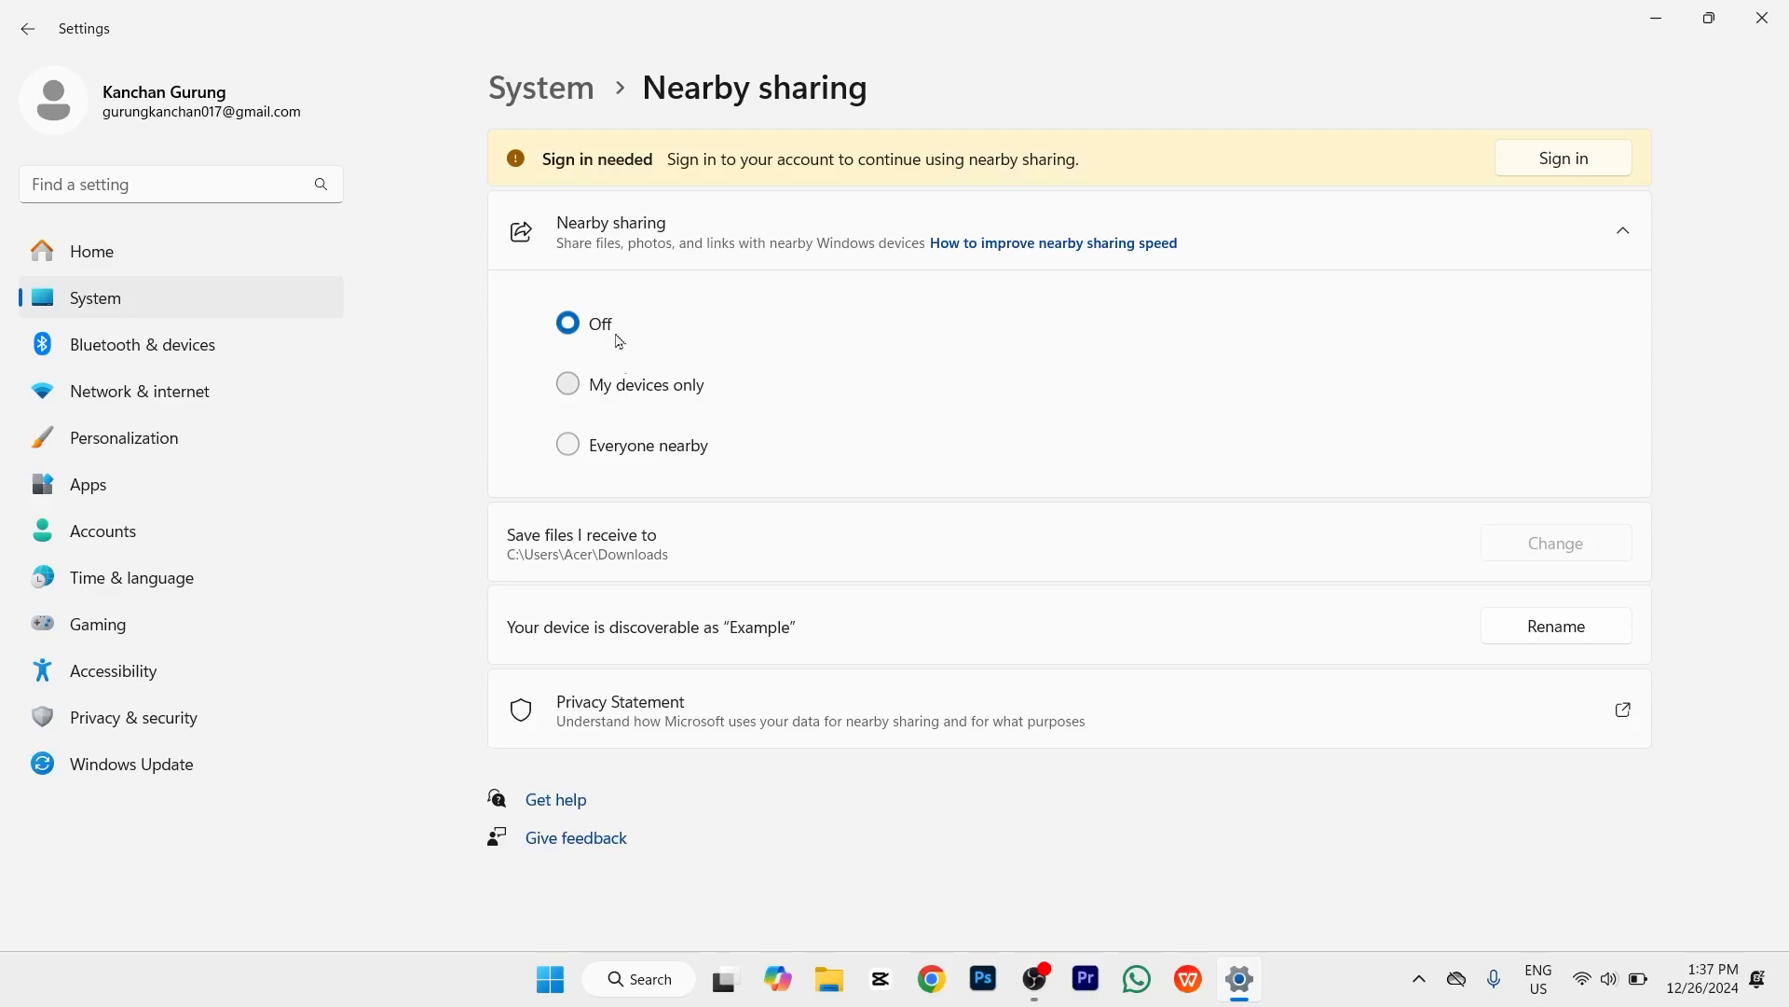
Step: In Personalization > Taskbar behaviors, try Left alignment, then set taskbar alignment back to Center
click(130, 454)
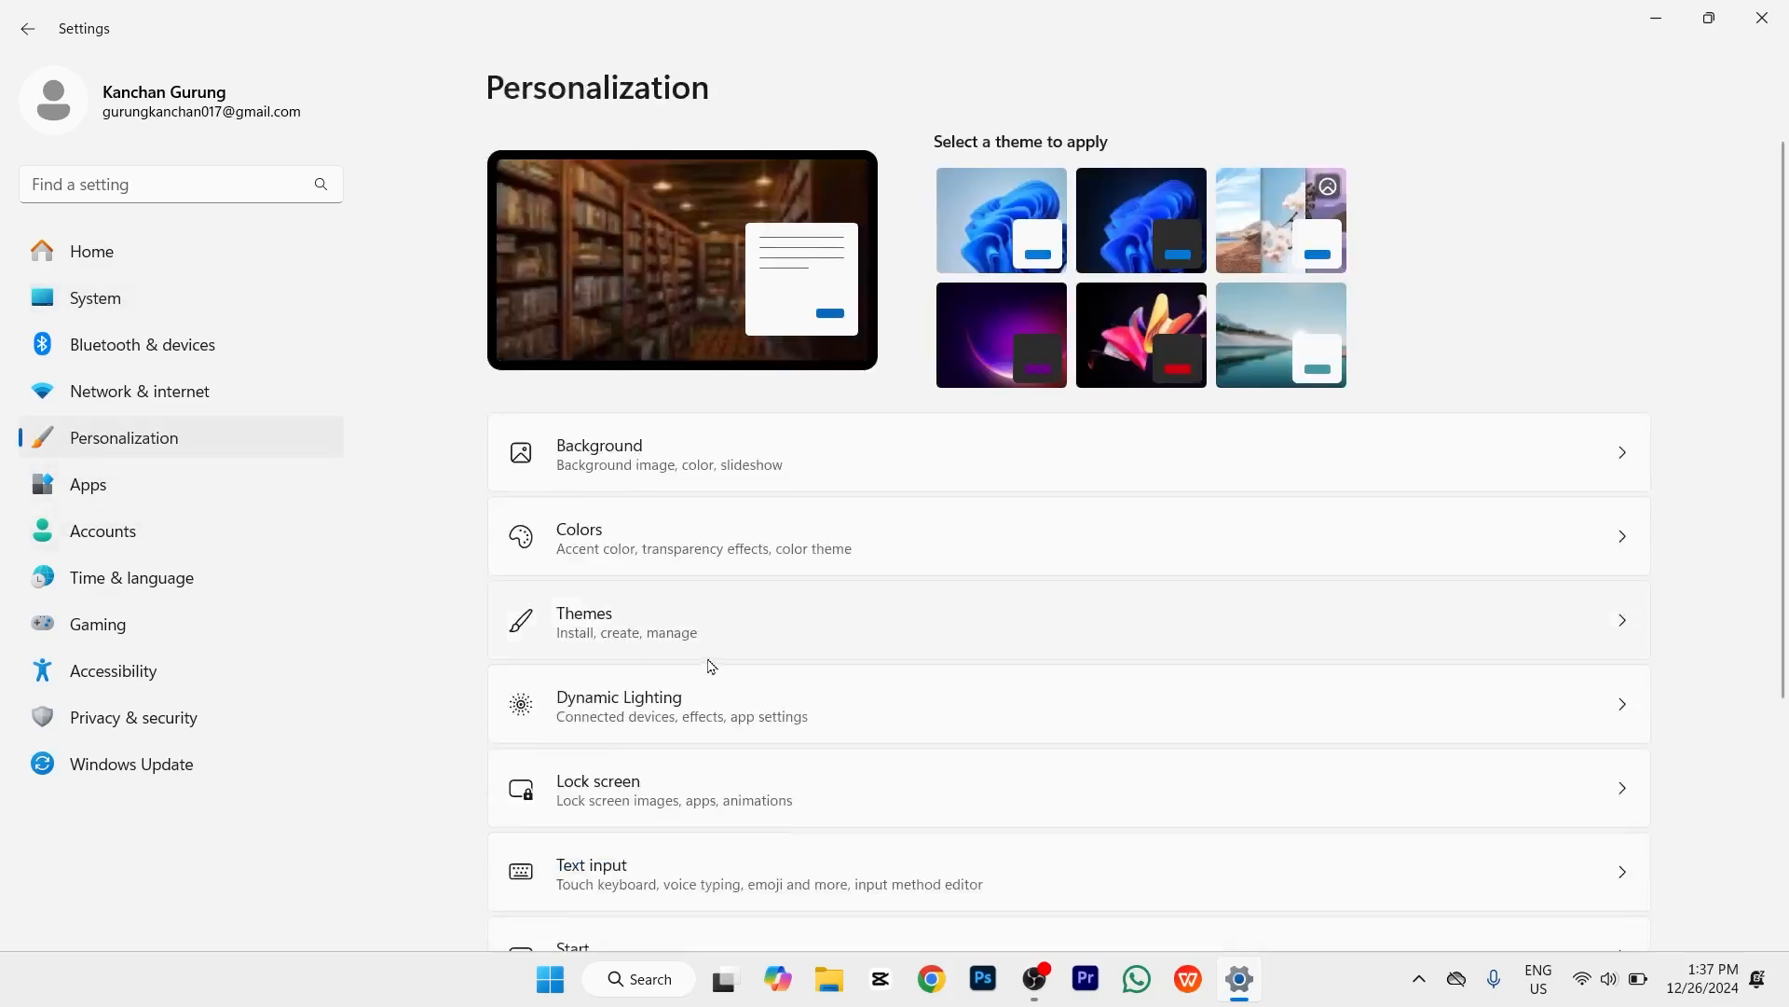
scroll(744, 677, down, 4)
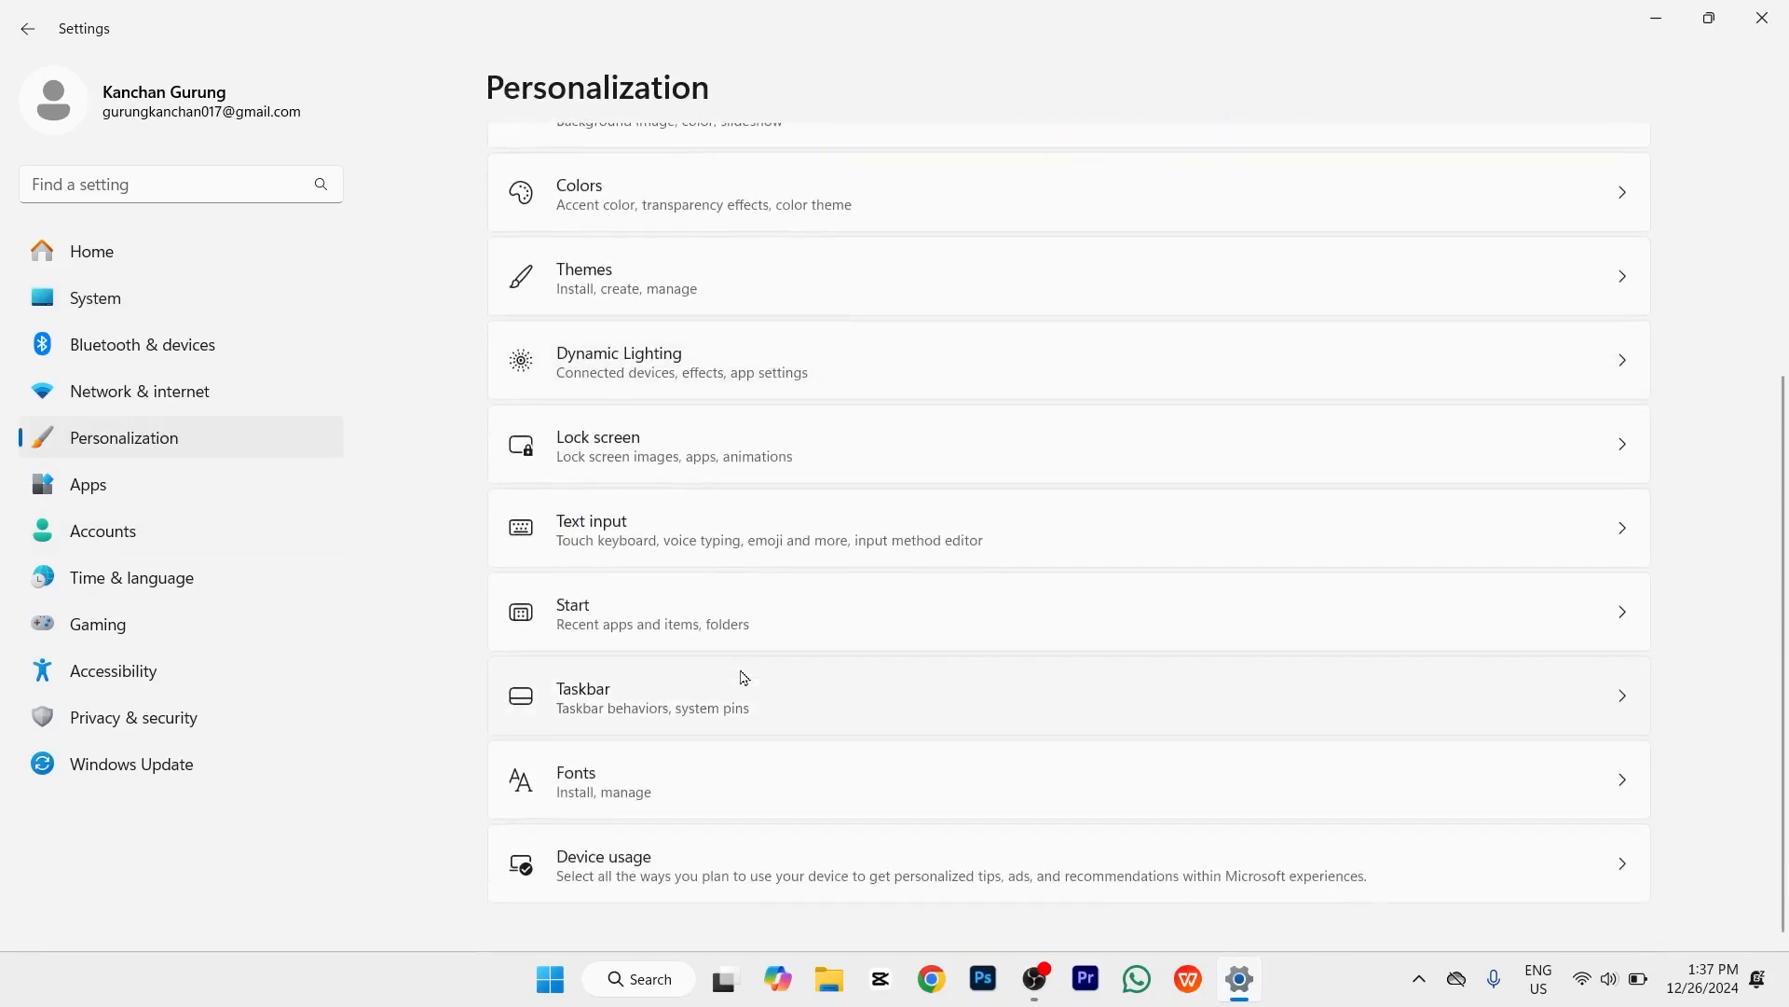
click(744, 677)
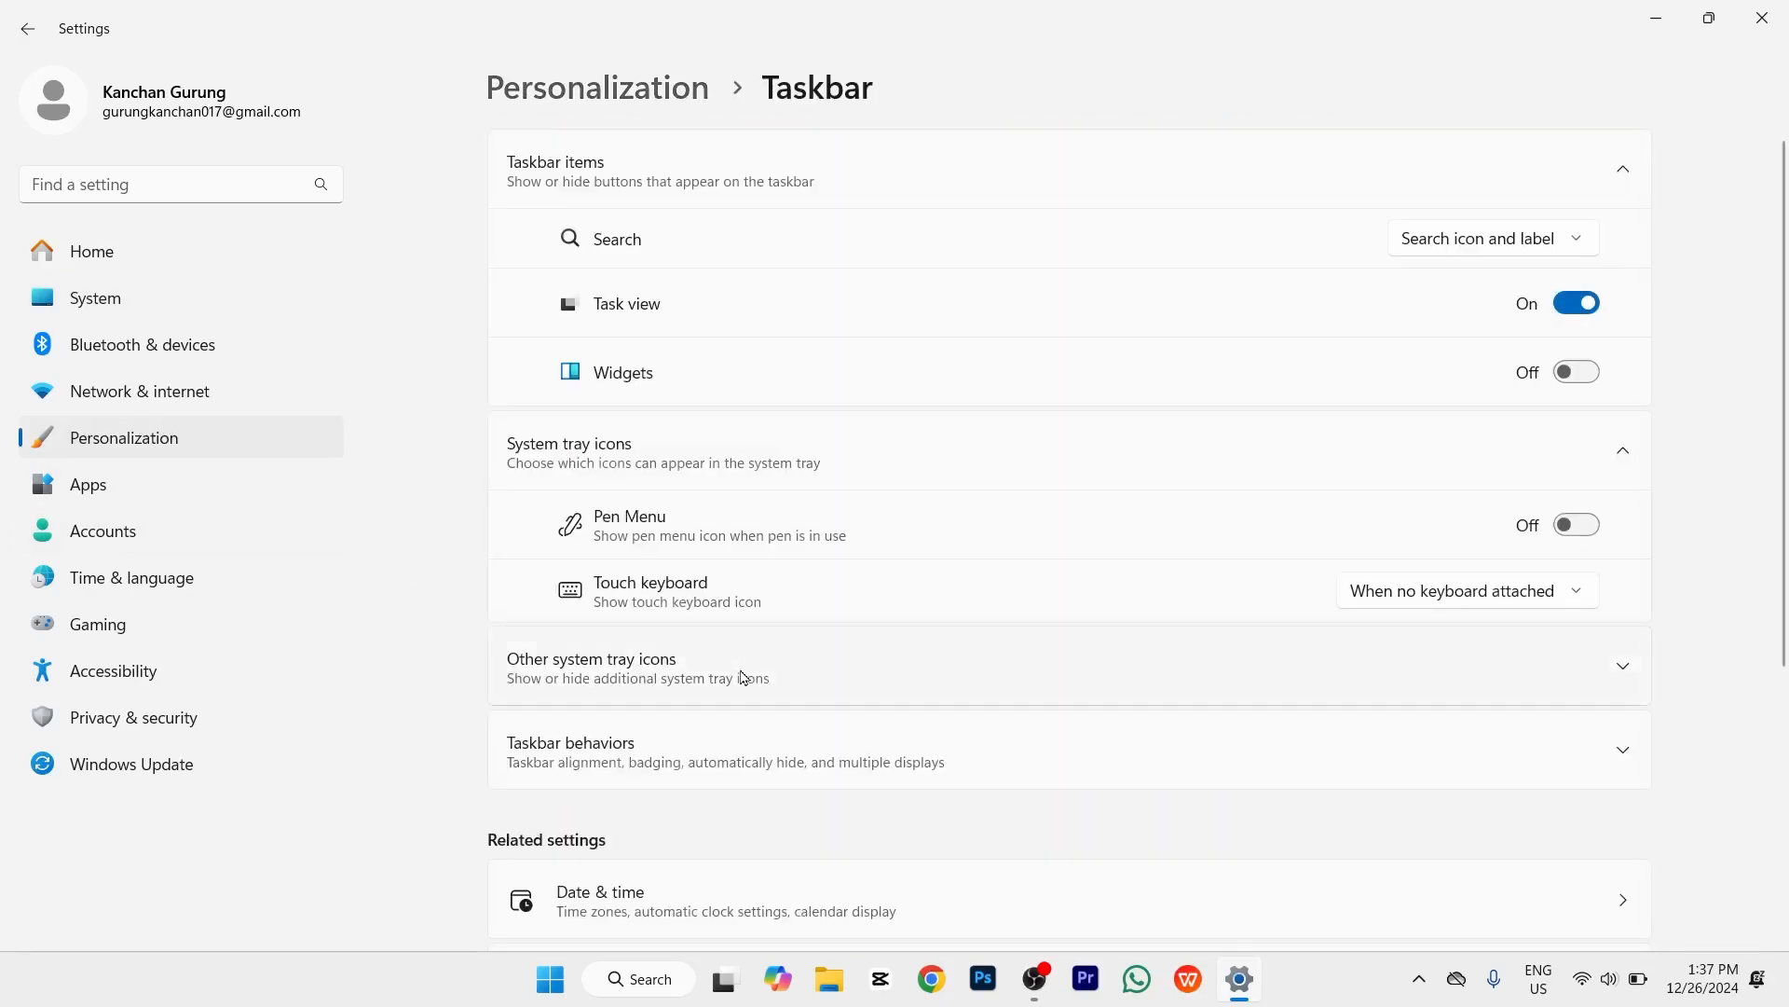
scroll(742, 677, down, 1)
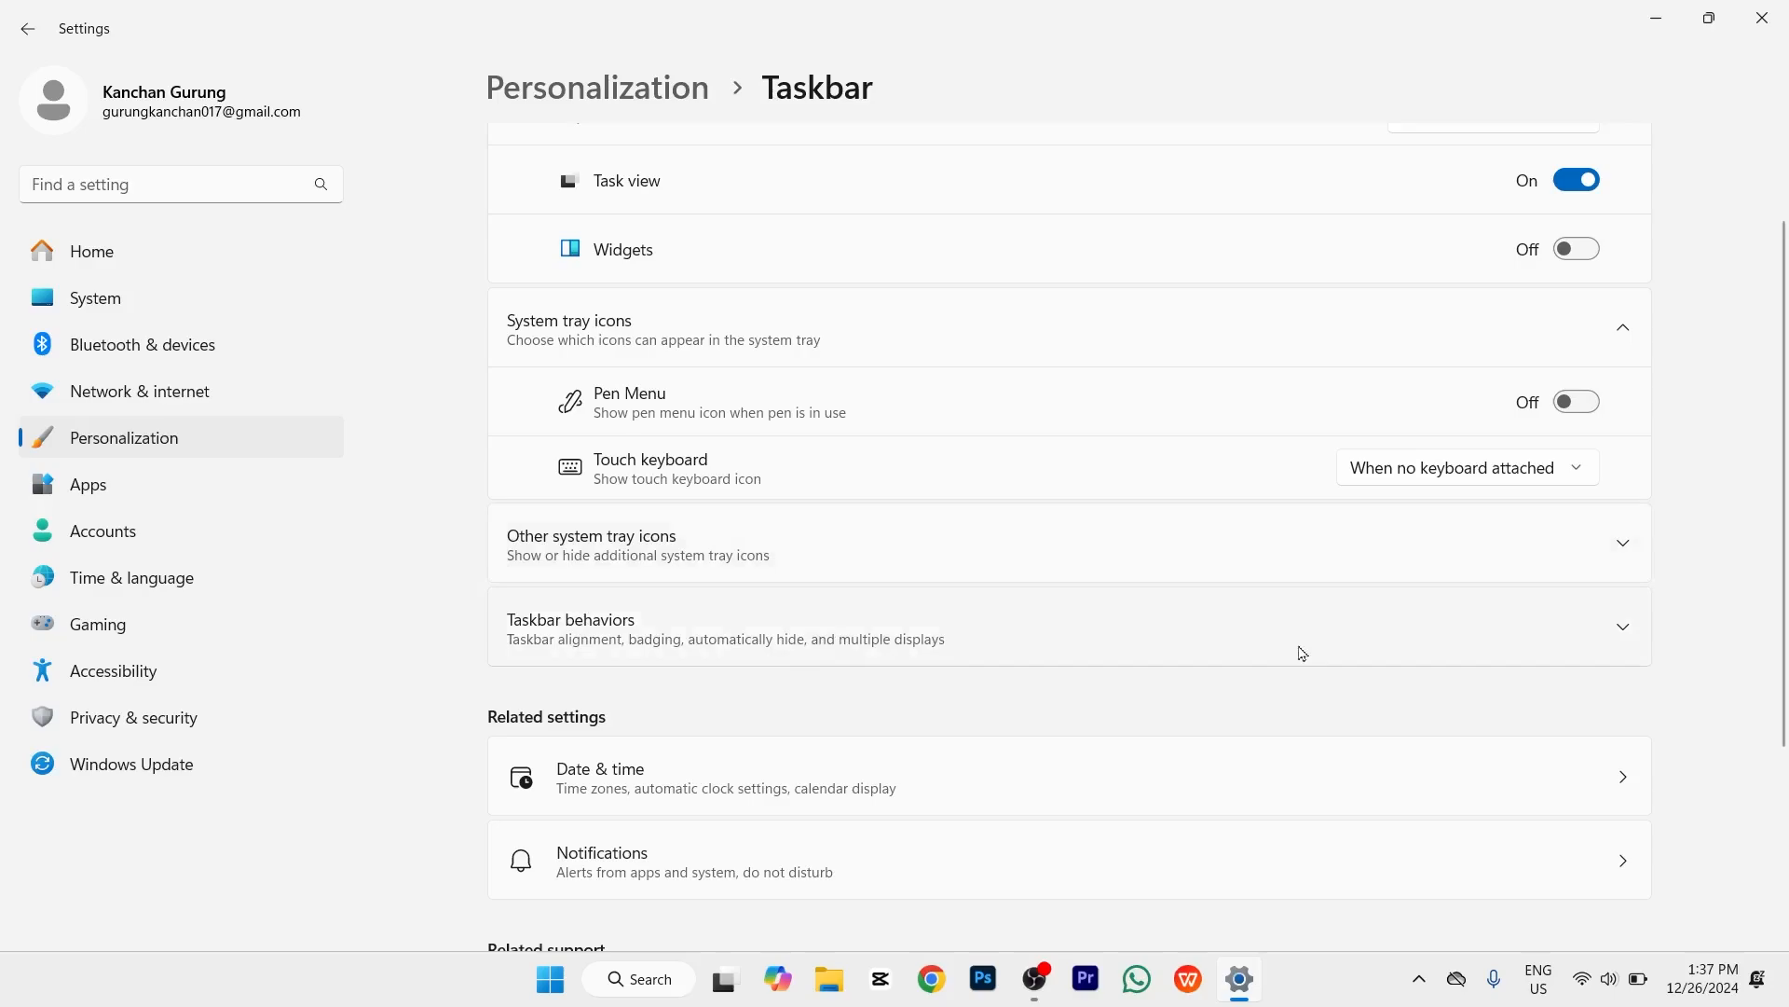
click(1625, 634)
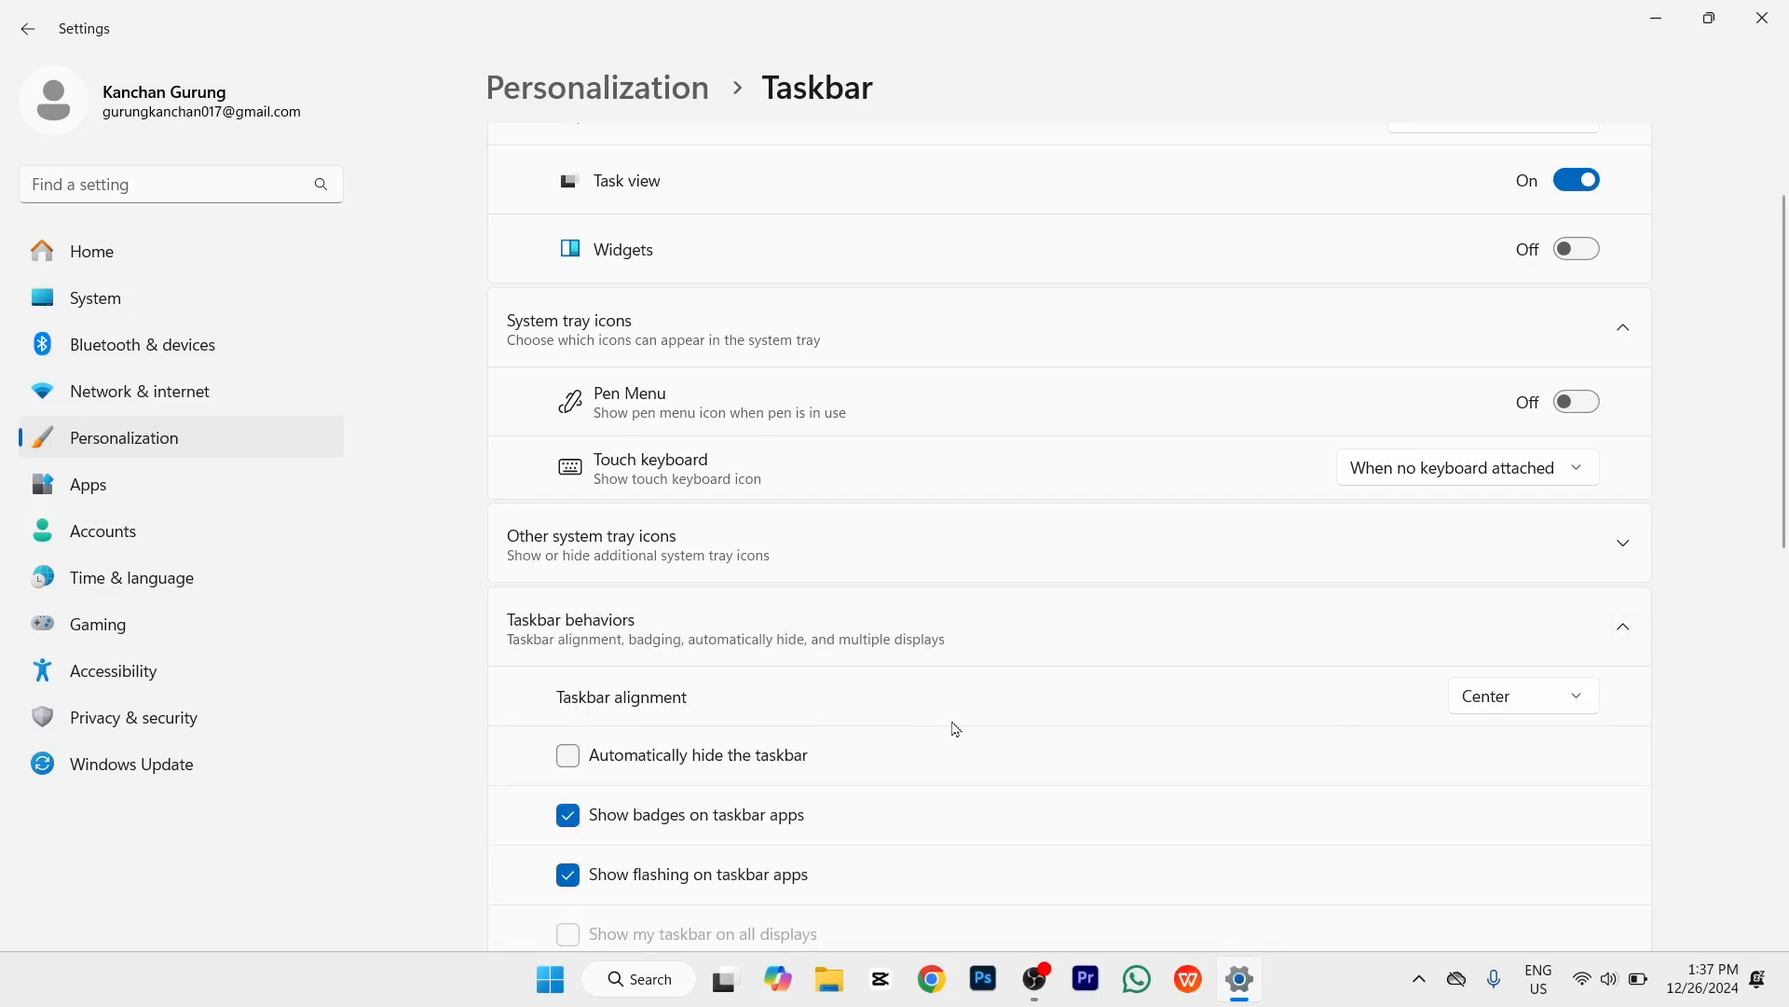
click(1571, 699)
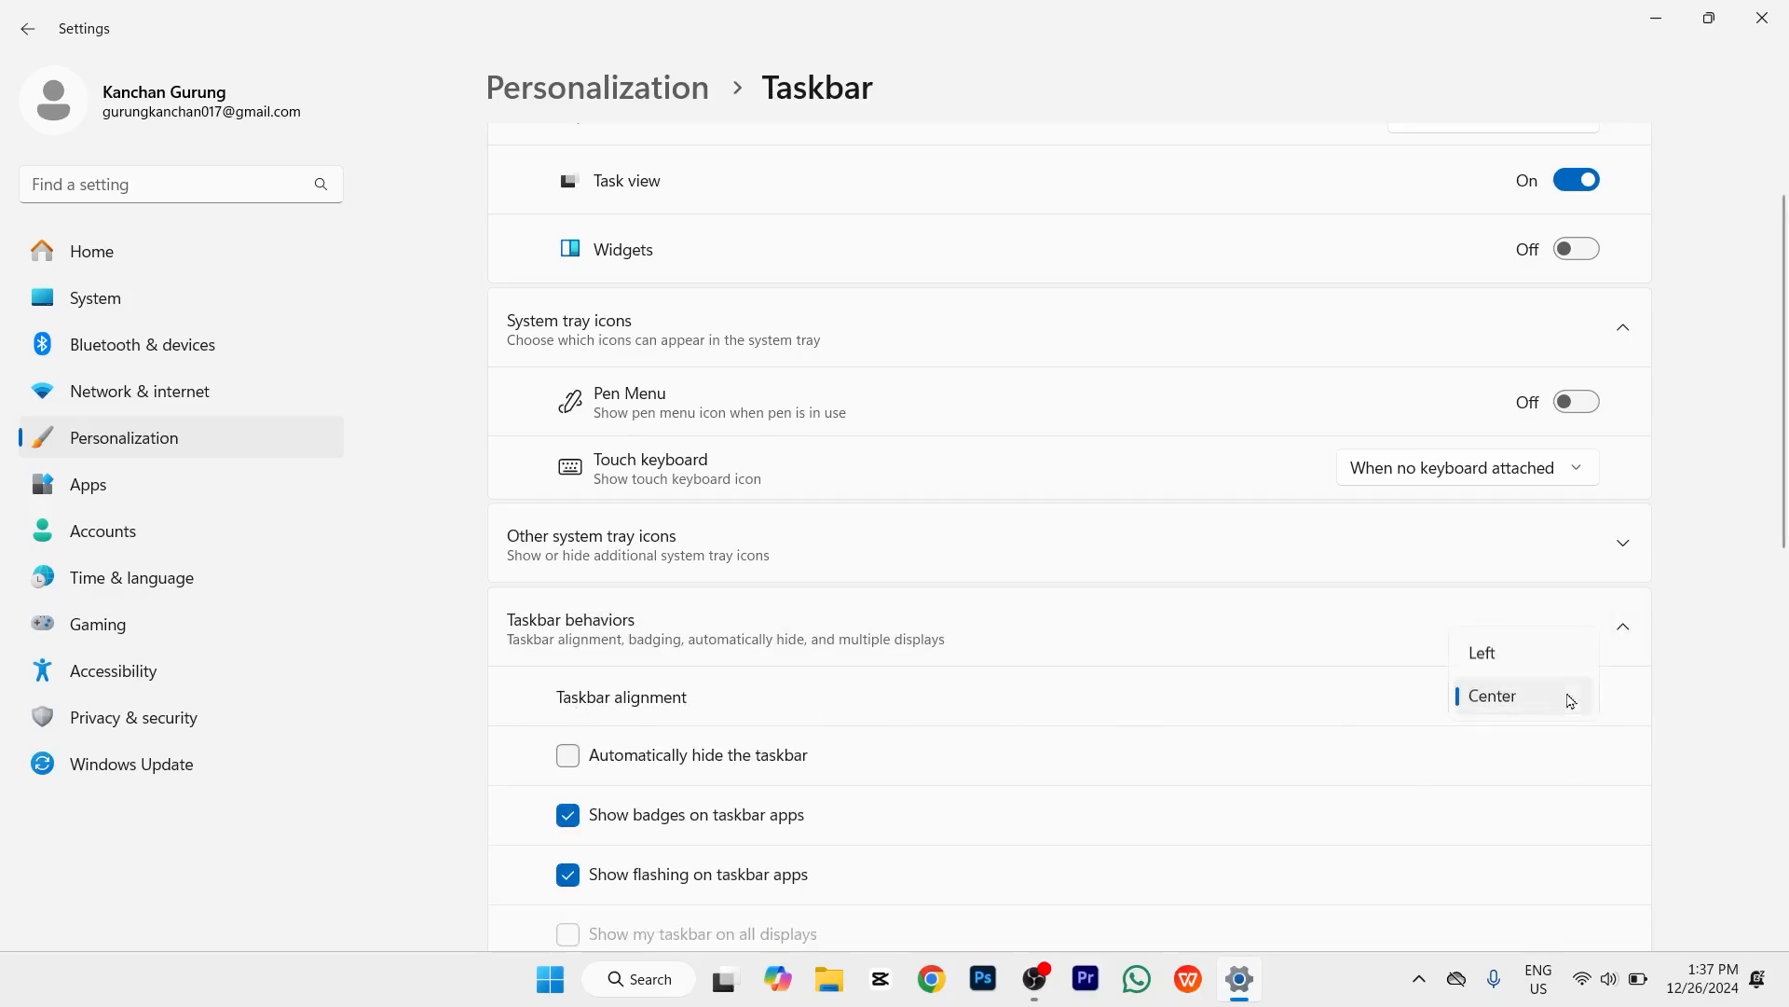
click(1535, 658)
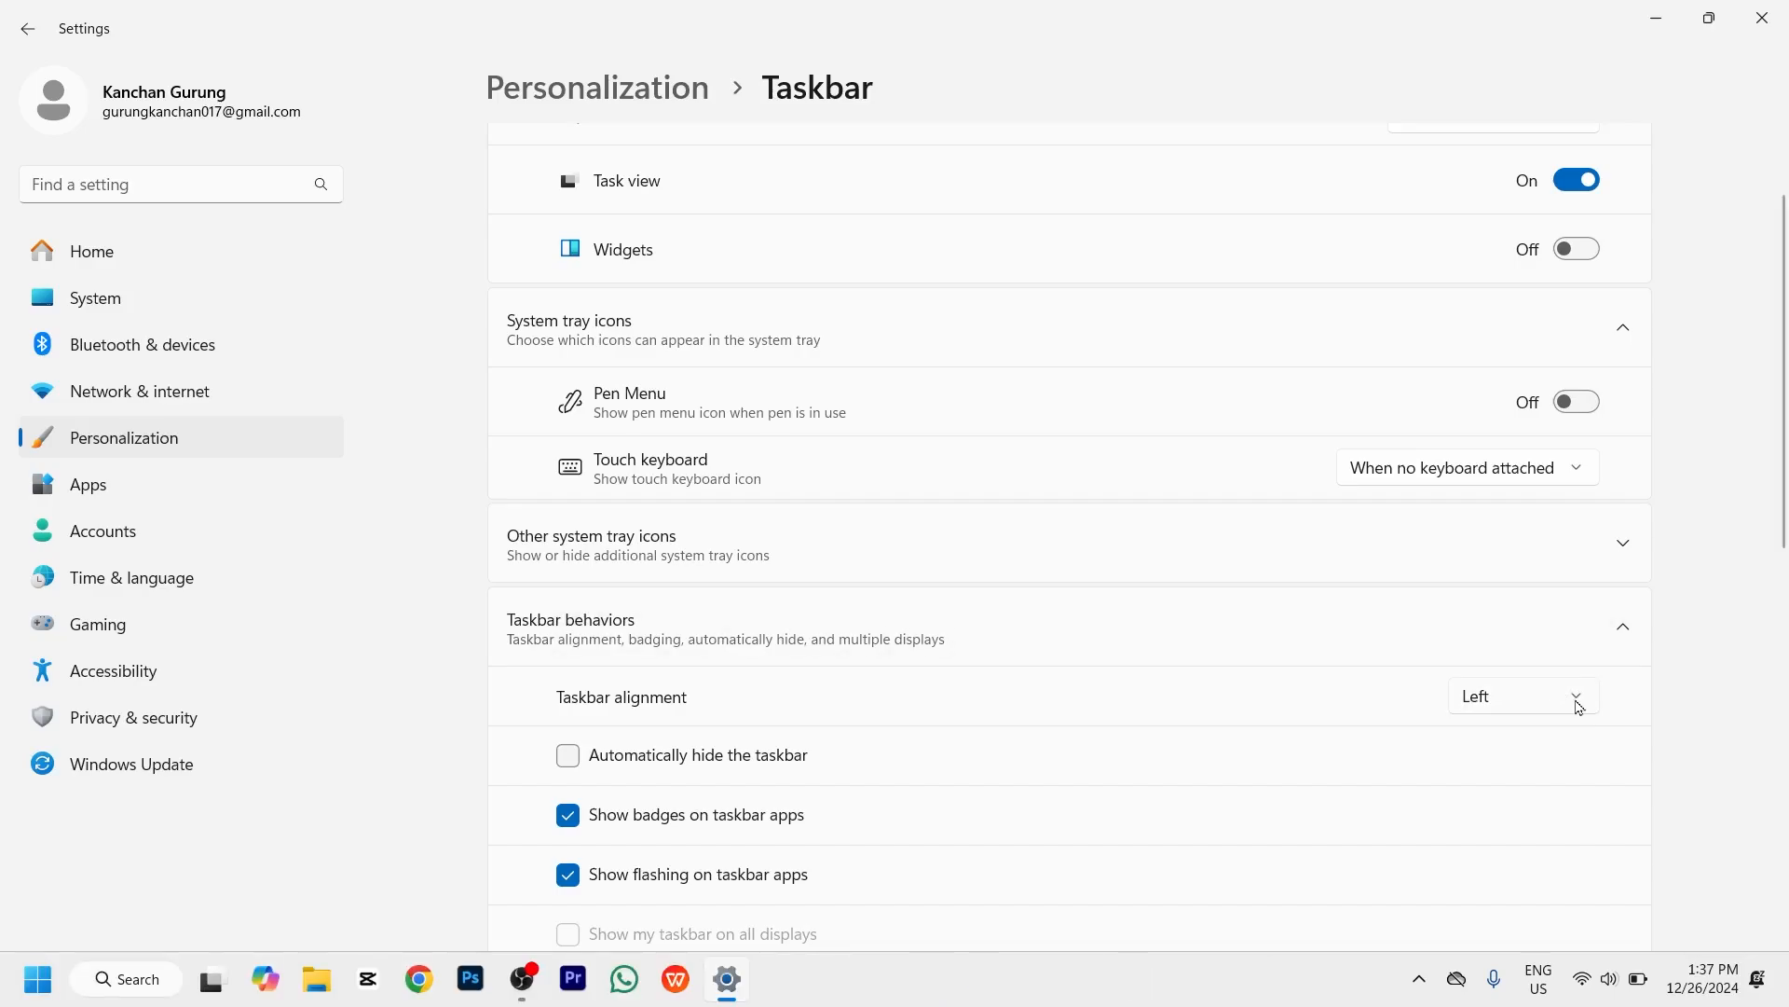
click(1577, 707)
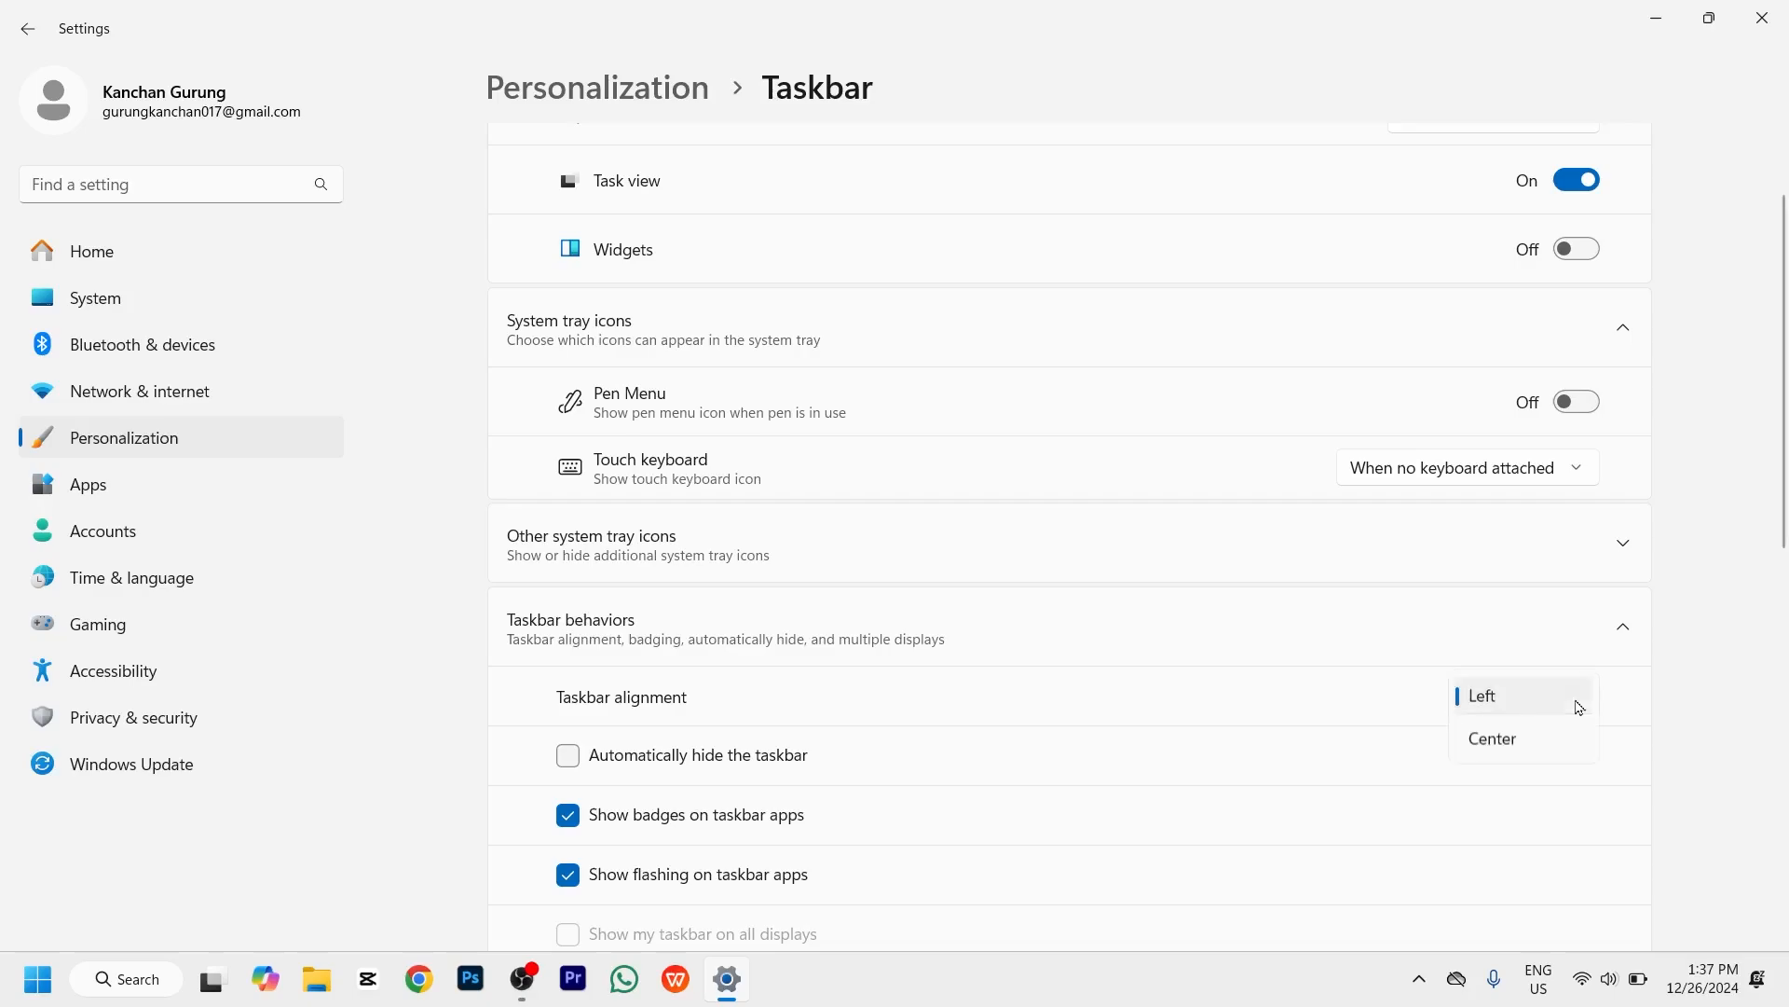
click(1557, 737)
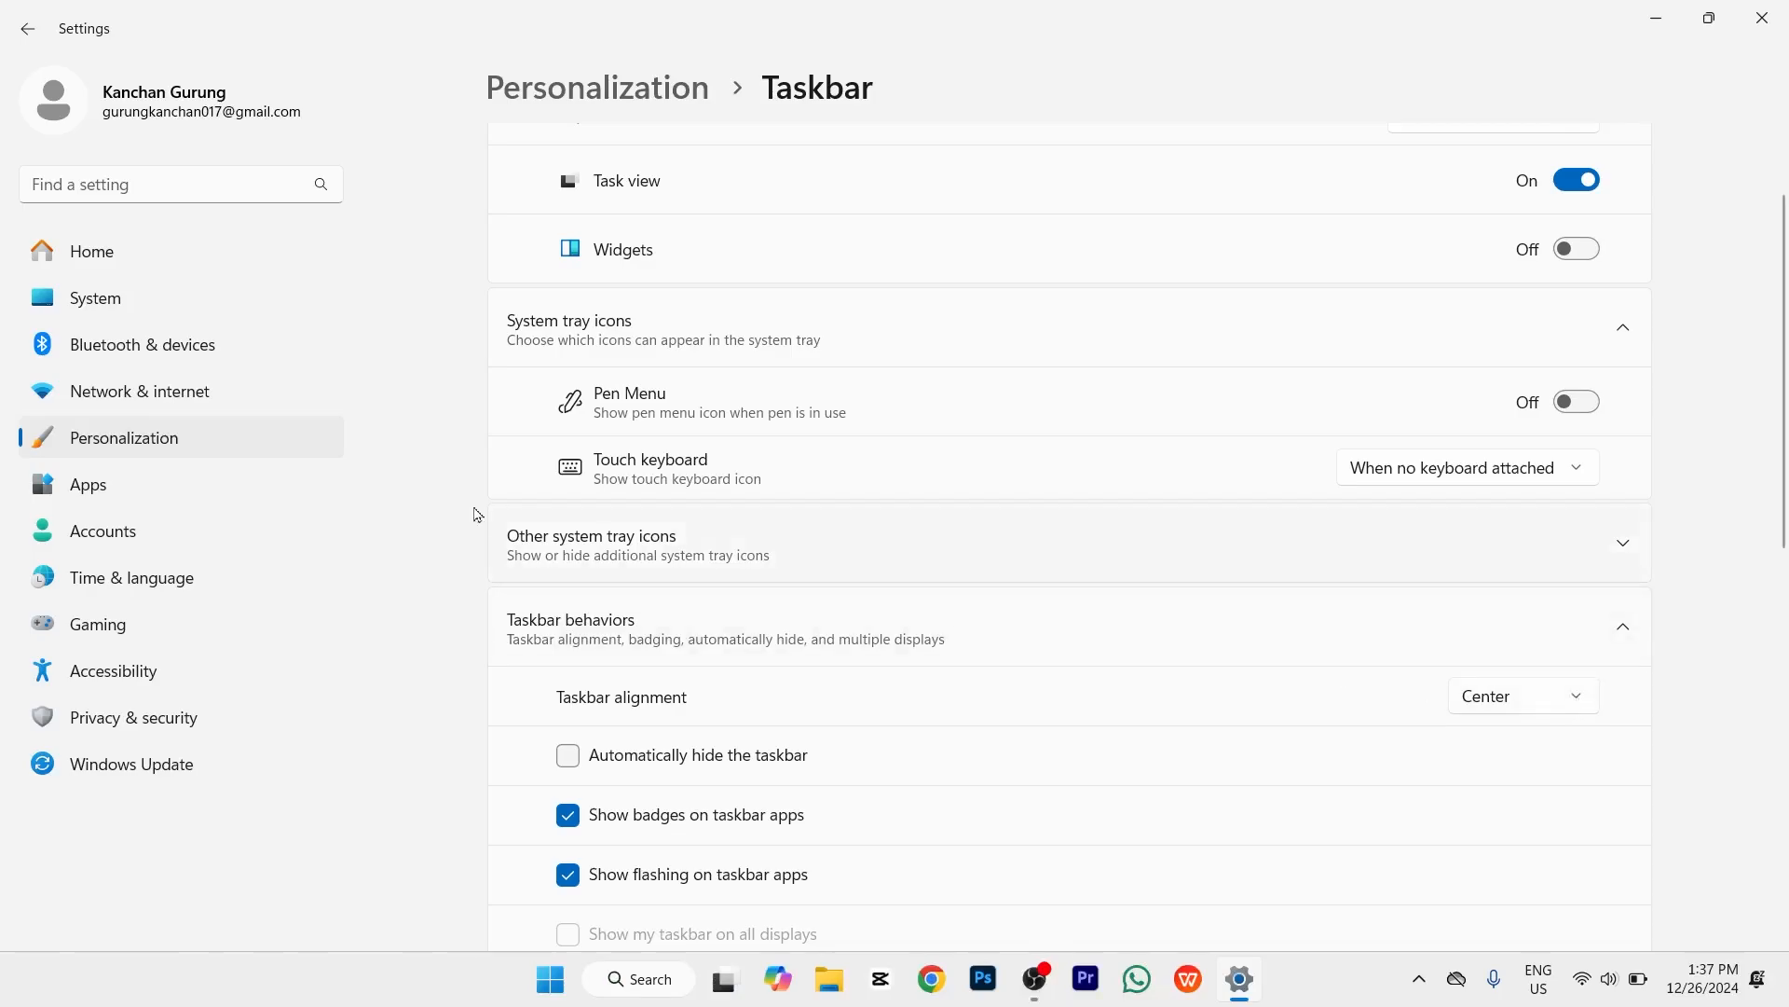
Step: Open Apps > Installed apps, check Microsoft Teams' options menu, and scroll the app list
click(184, 501)
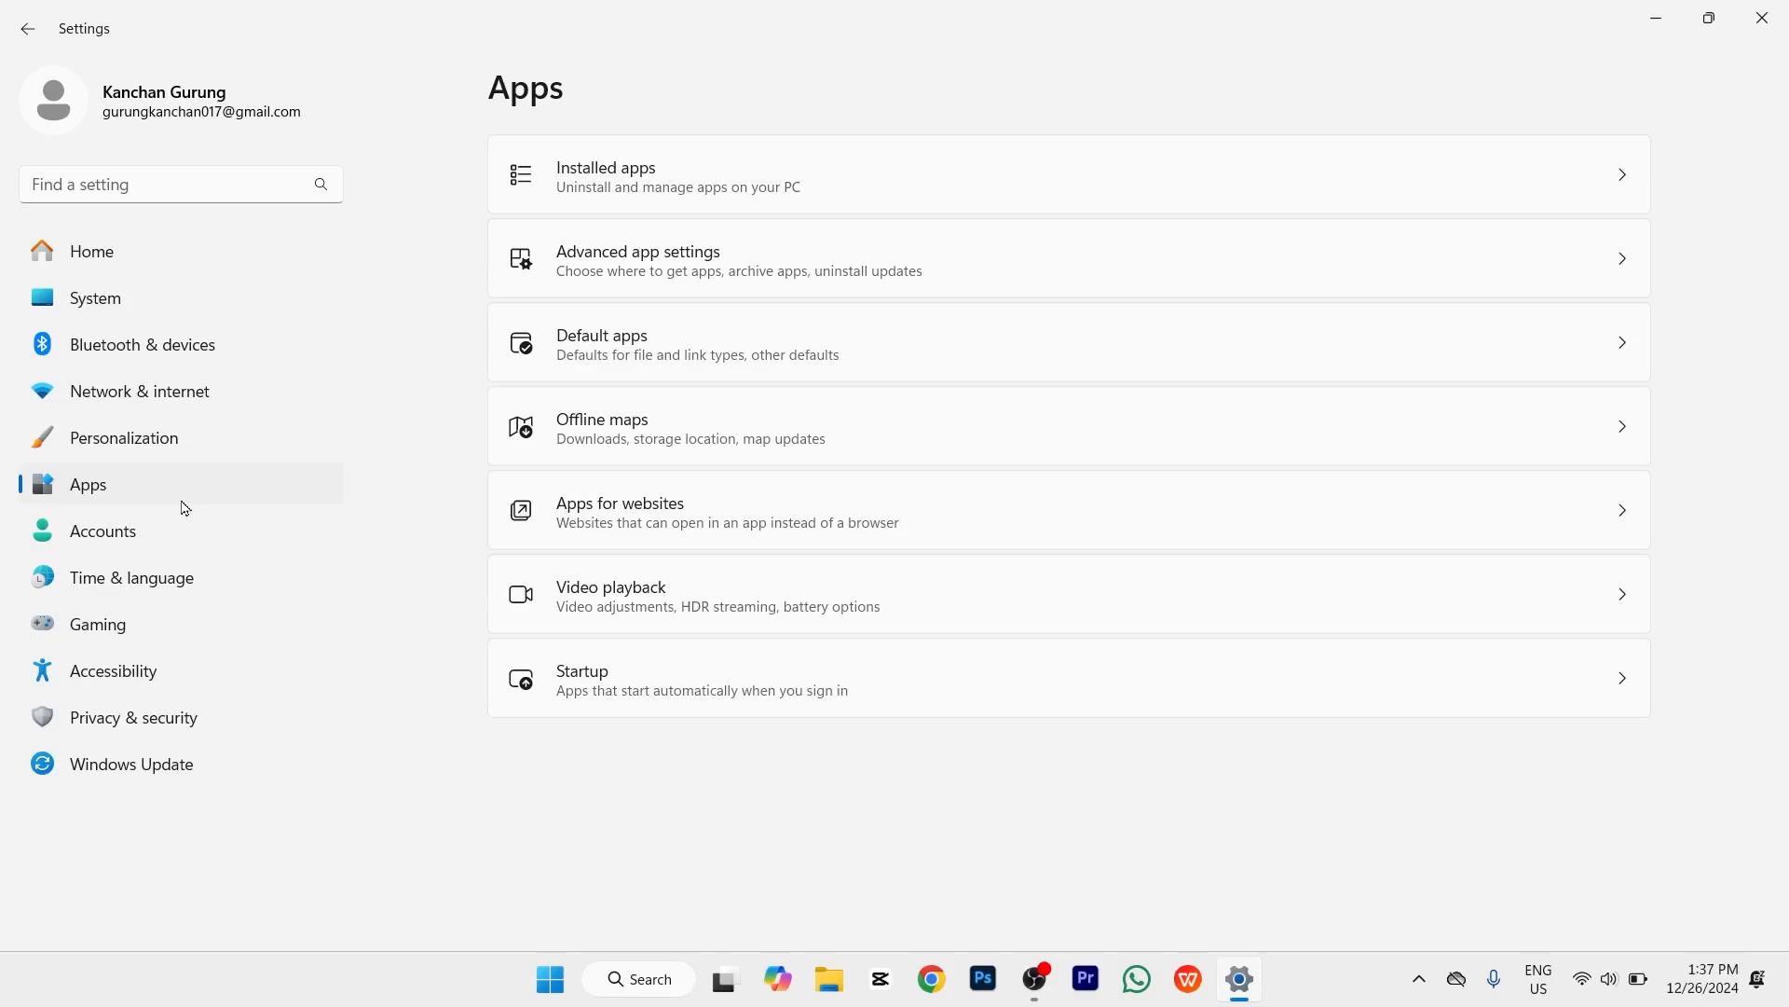
click(623, 205)
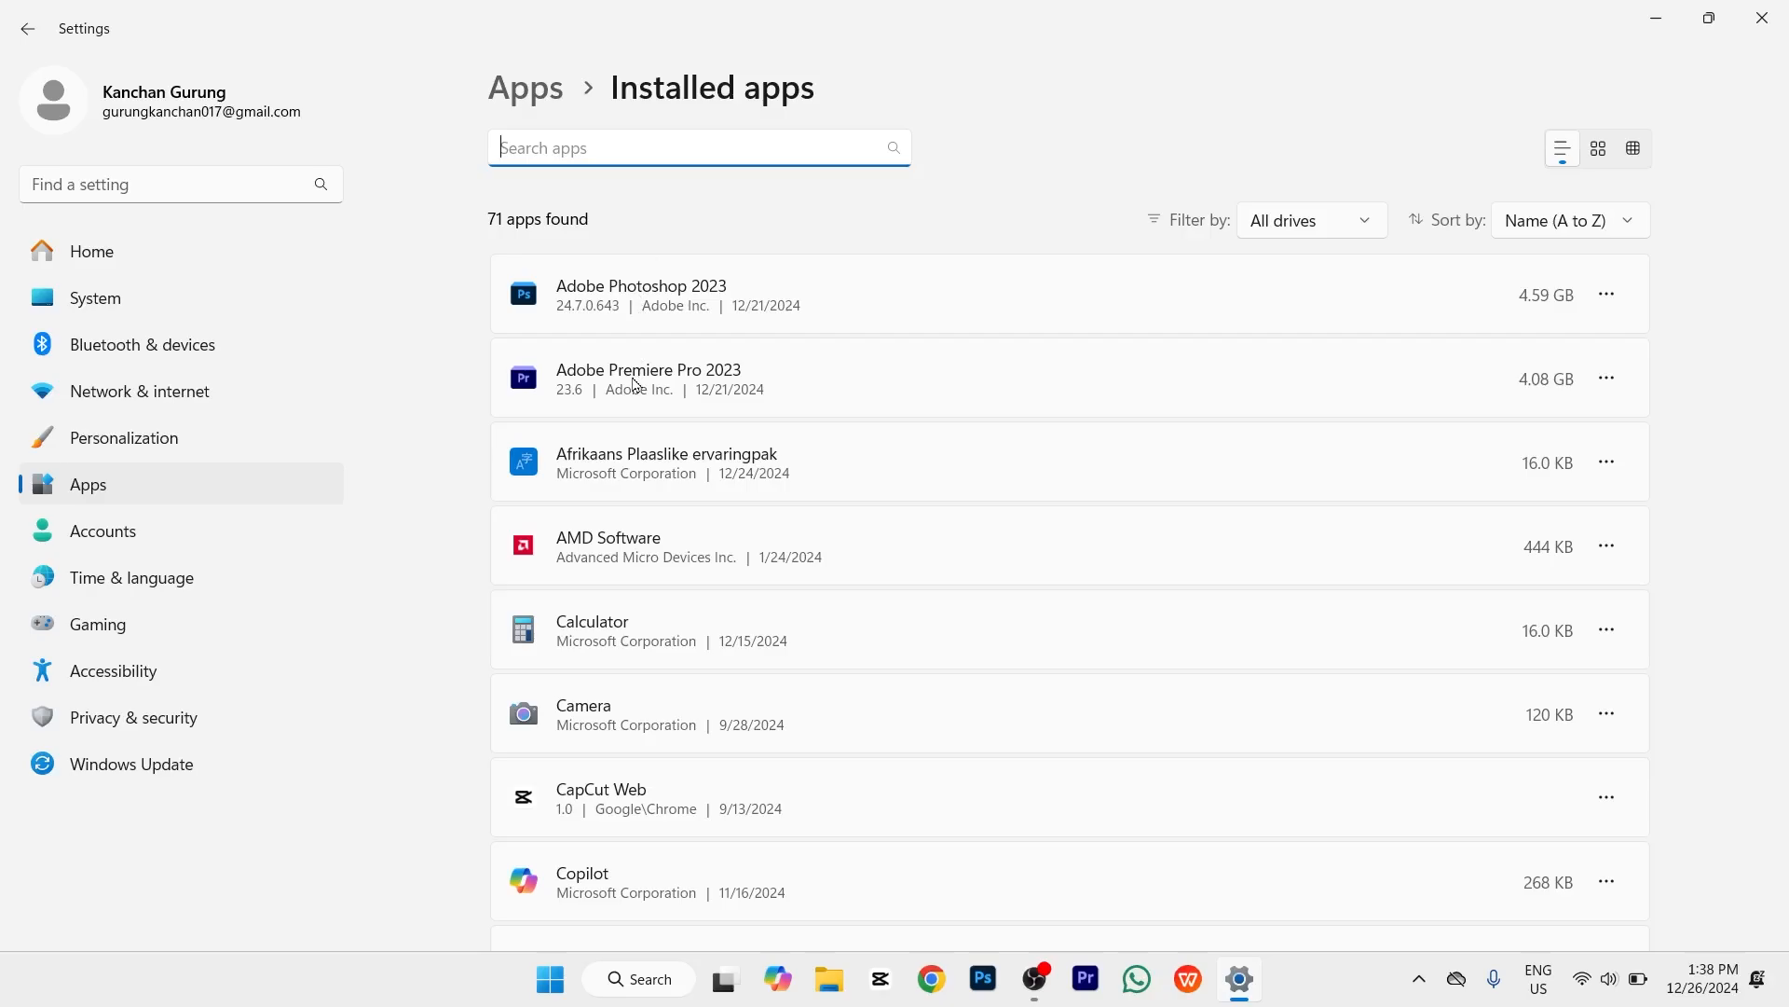
scroll(635, 384, down, 12)
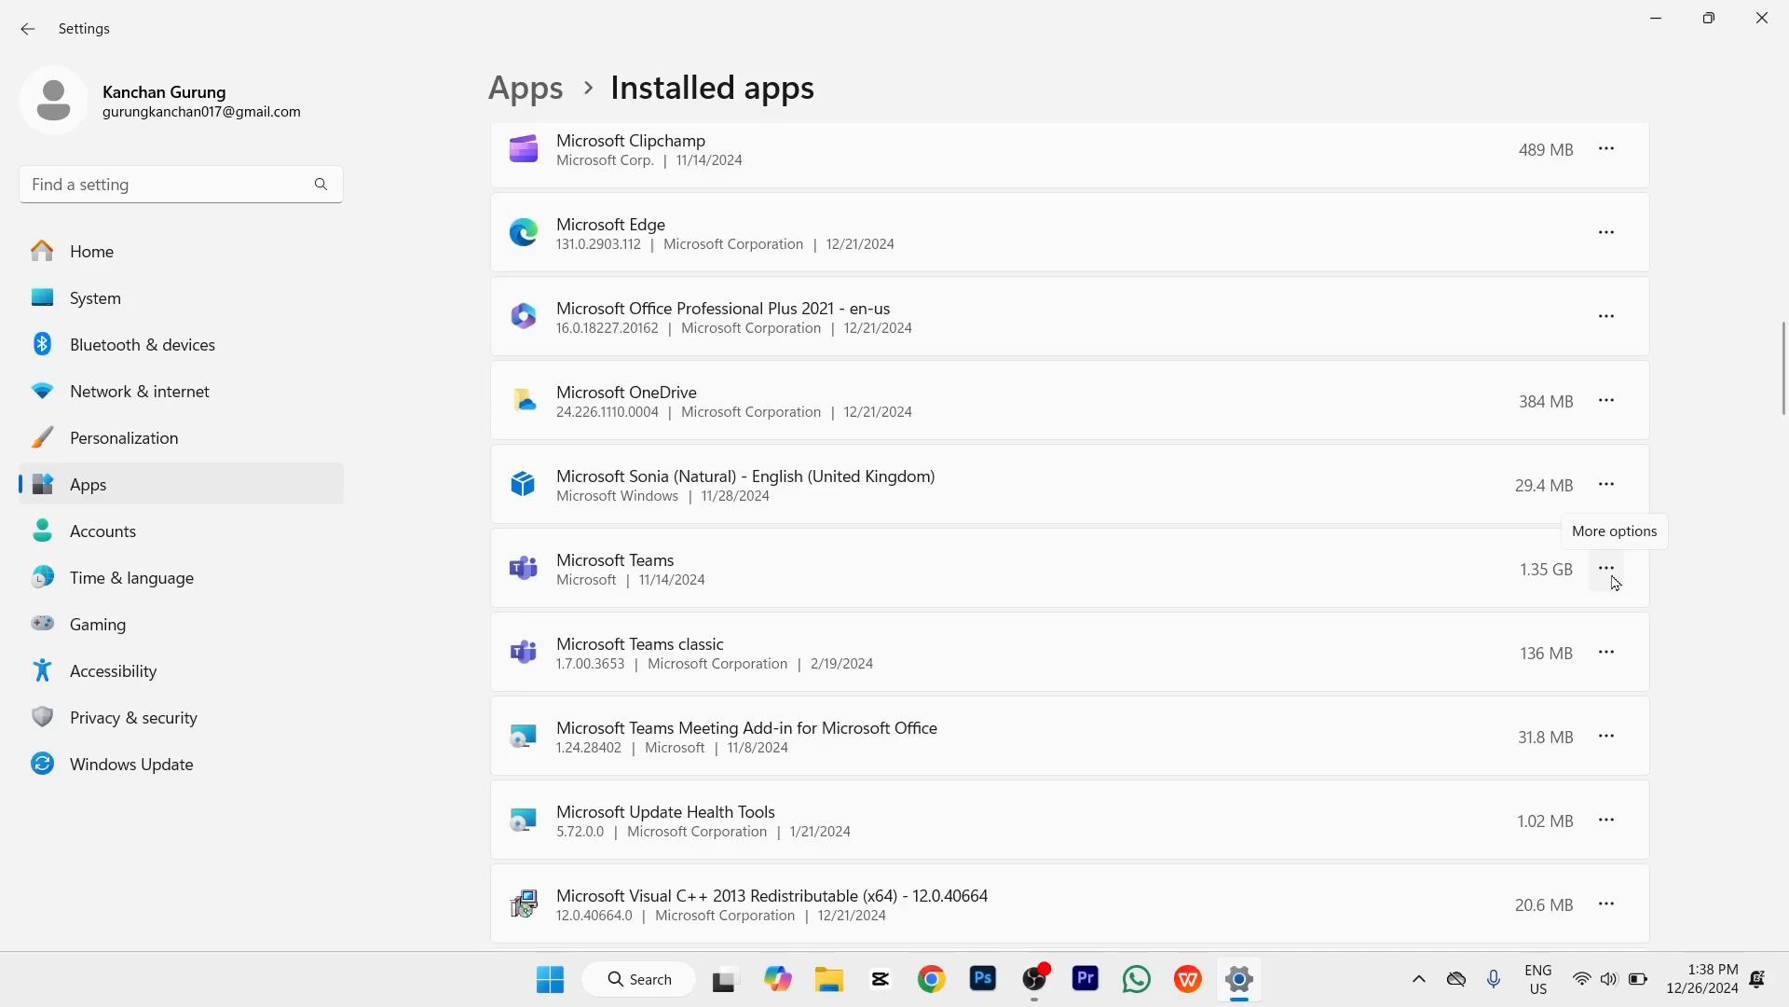
click(1608, 571)
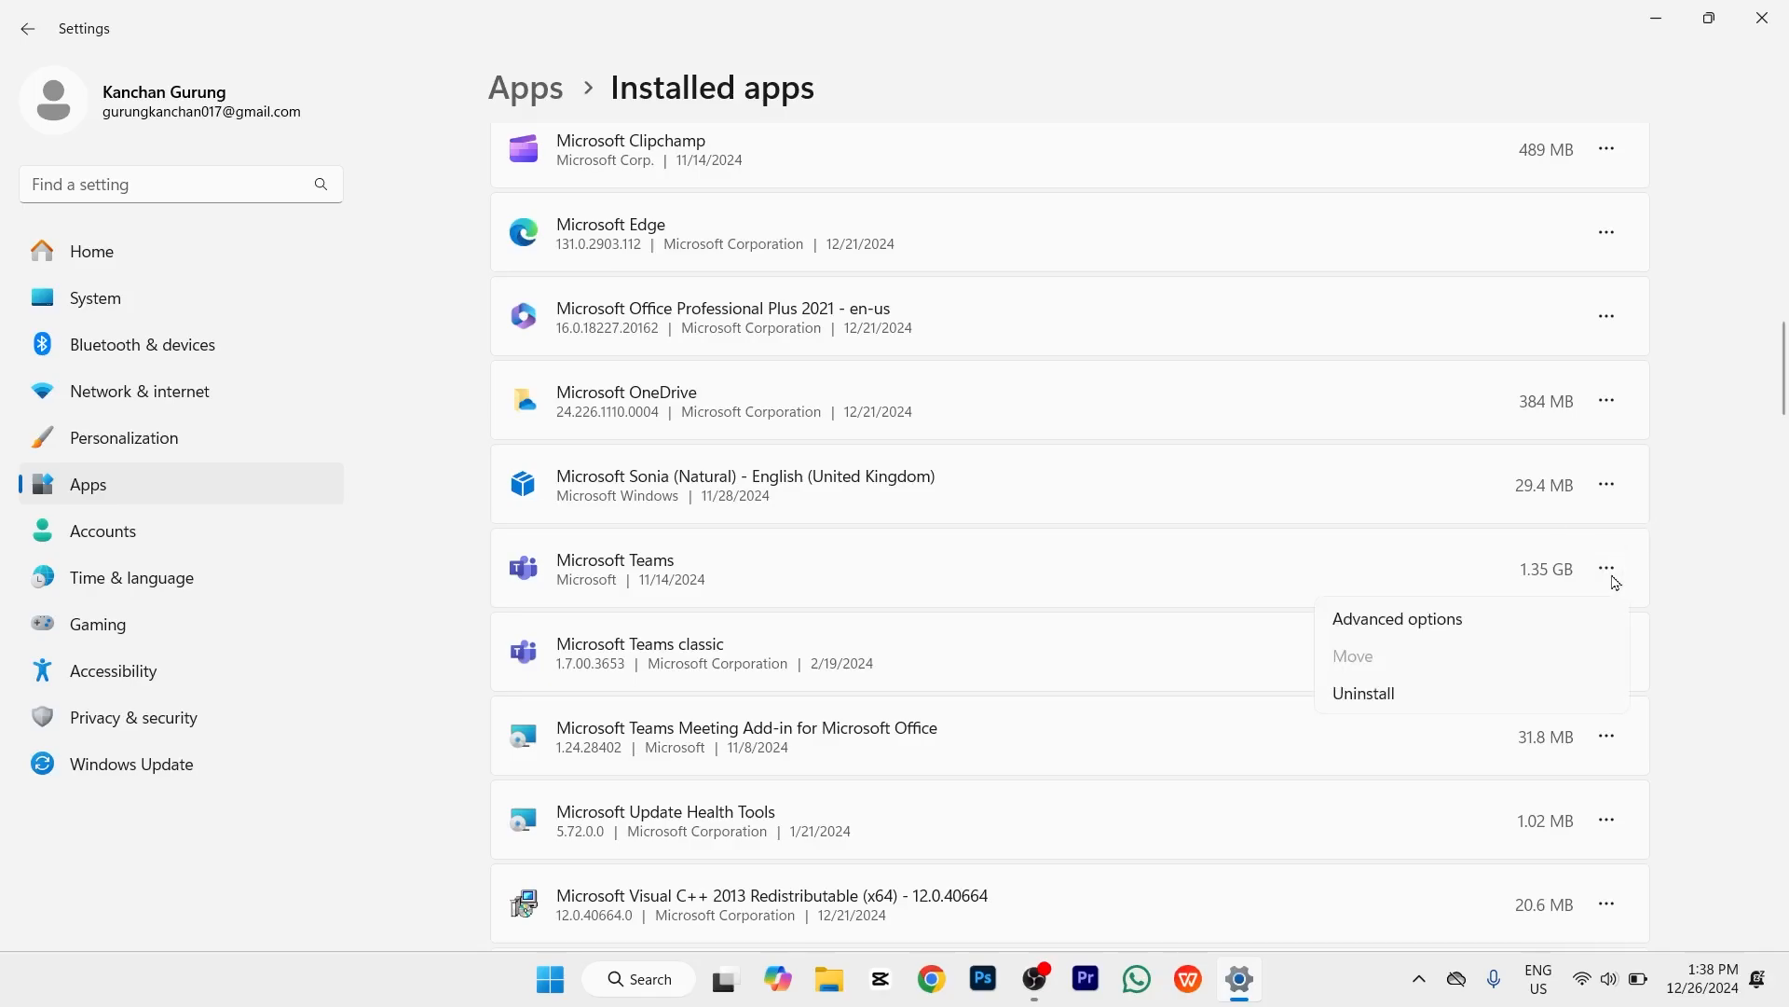
click(1281, 528)
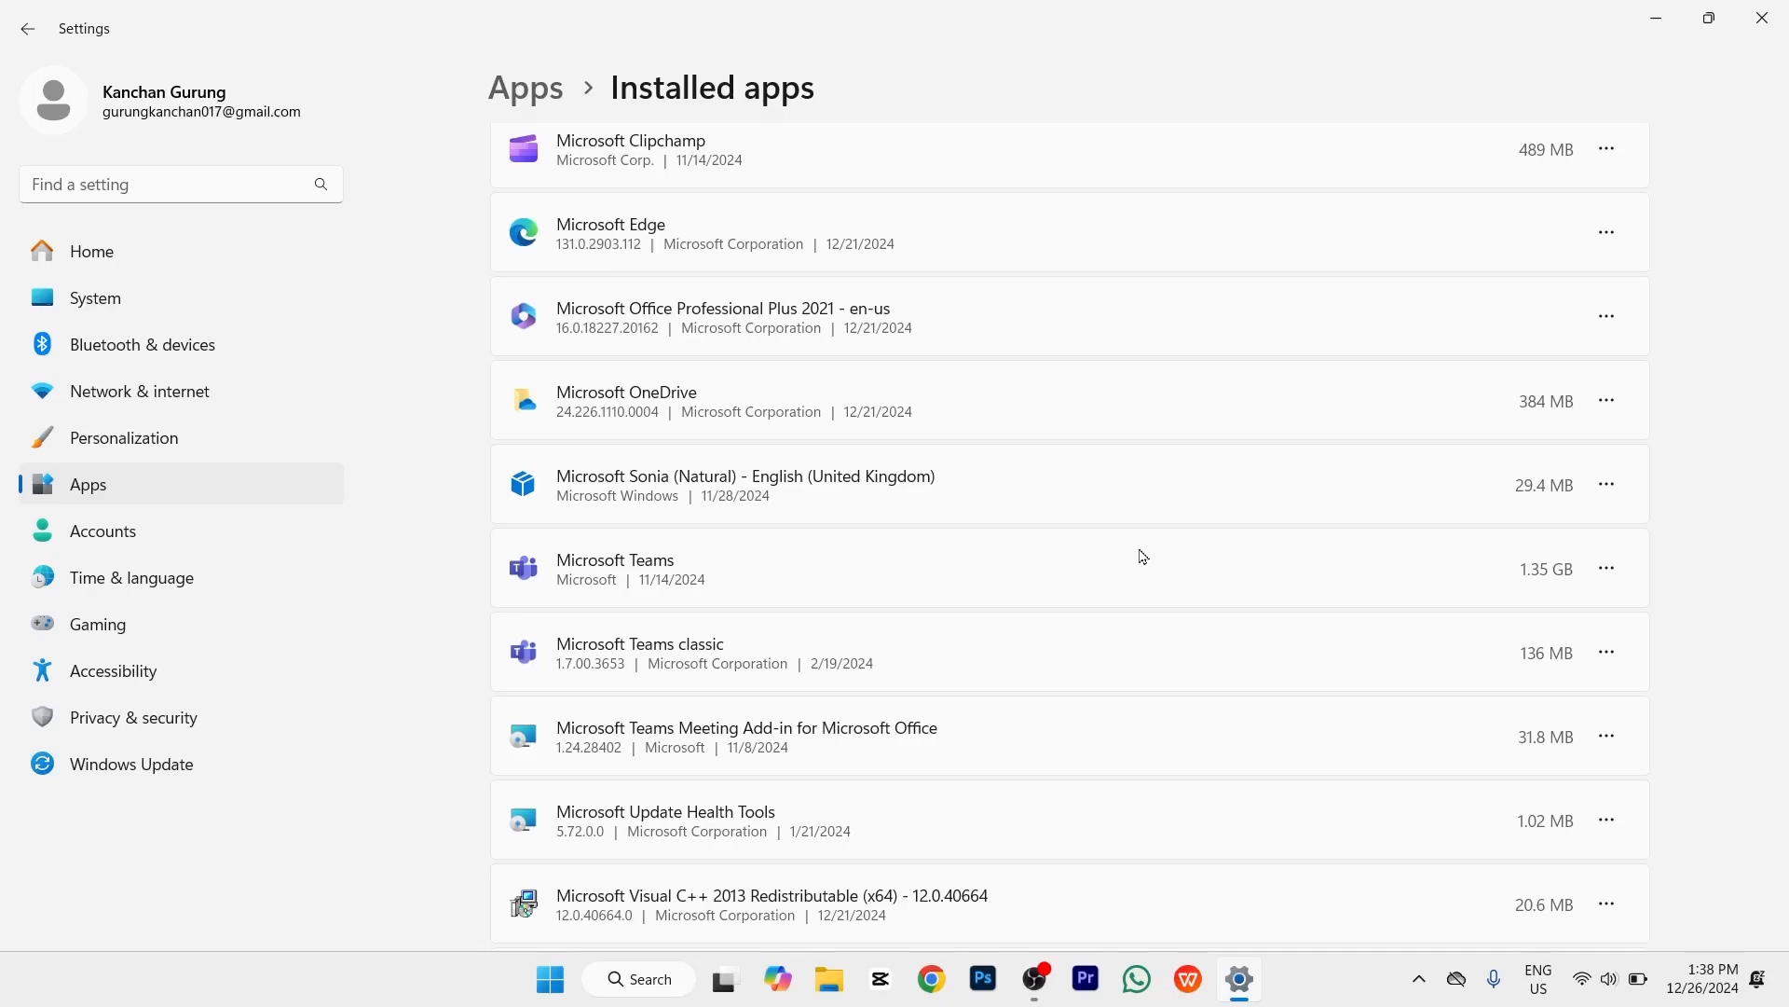
scroll(1143, 556, down, 2)
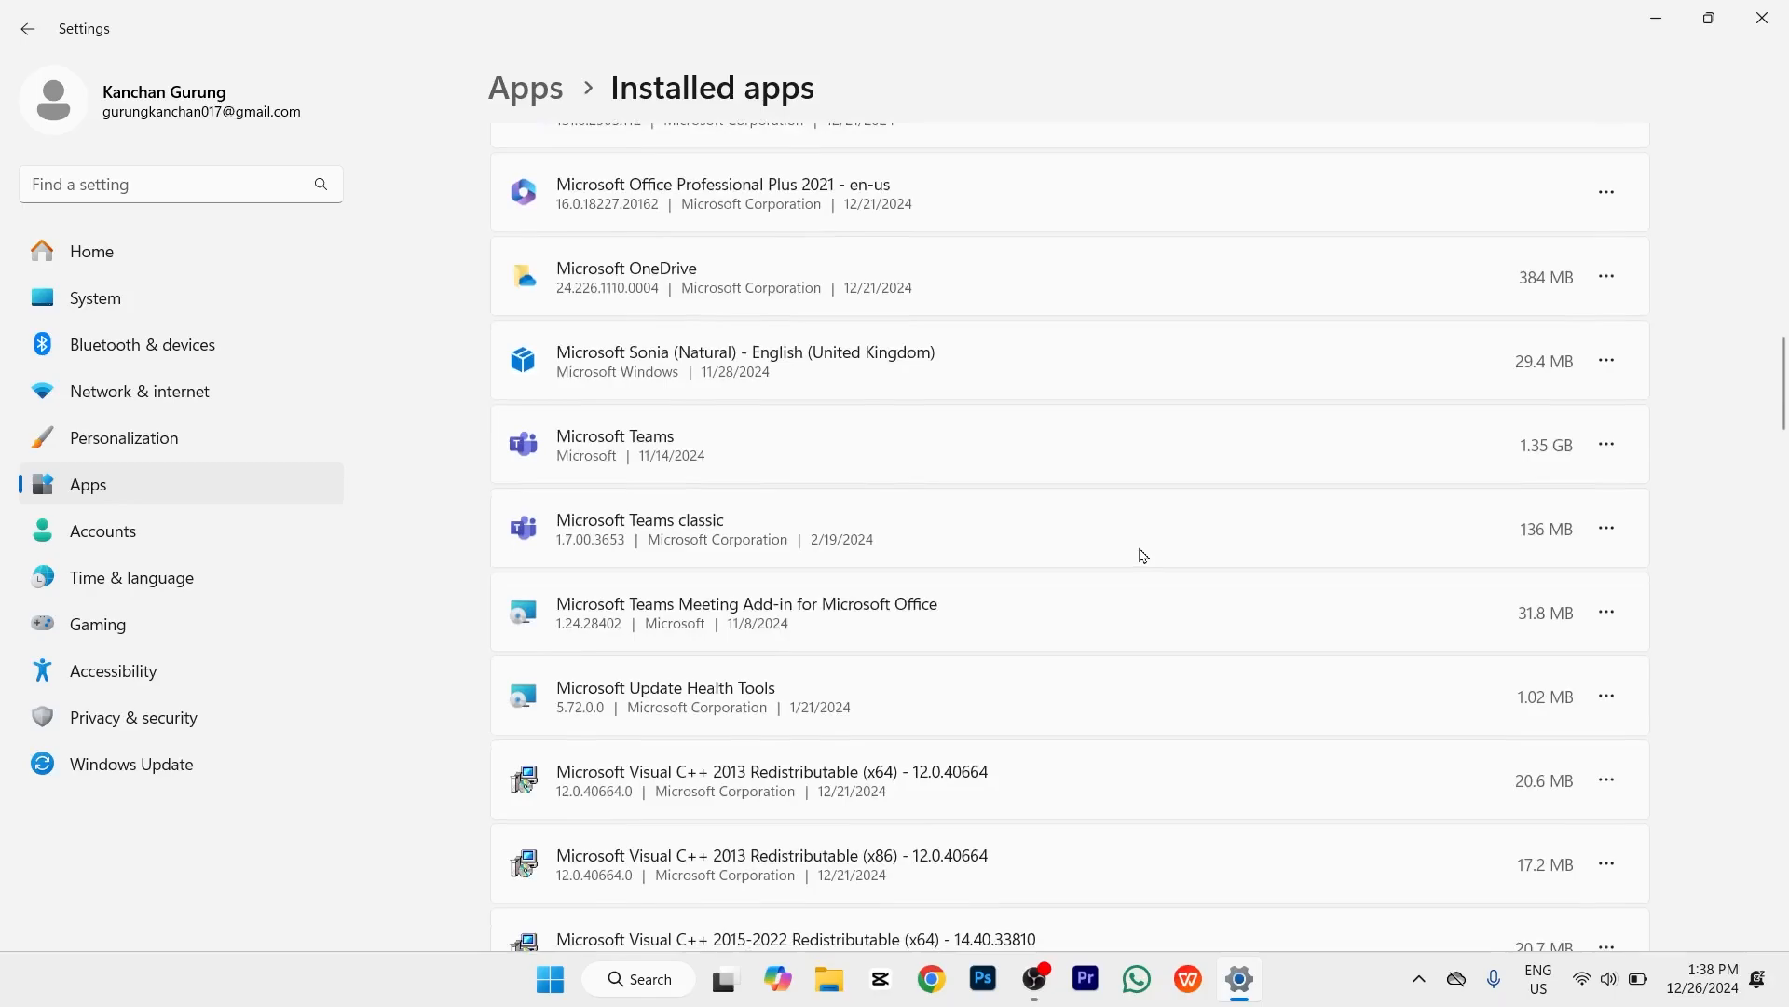
scroll(1143, 556, down, 10)
scroll(1142, 555, up, 7)
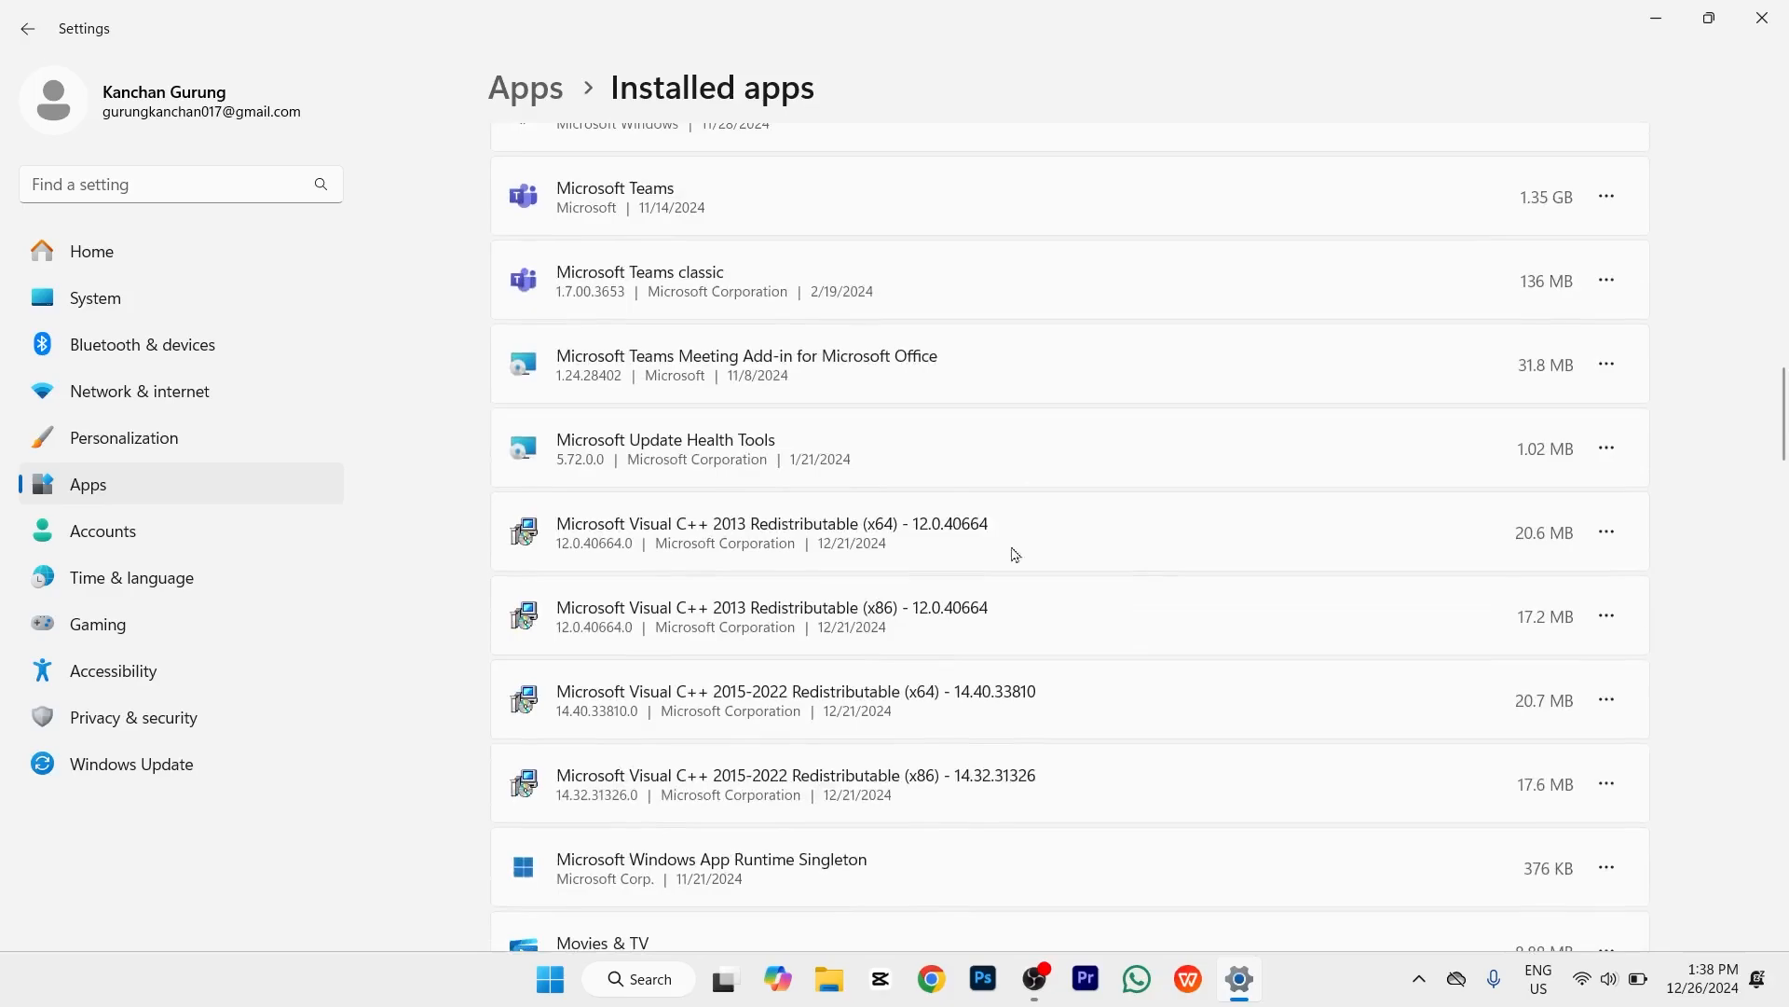
Step: Open Accessibility > Visual effects, where transparency and animation effects are Off
click(180, 681)
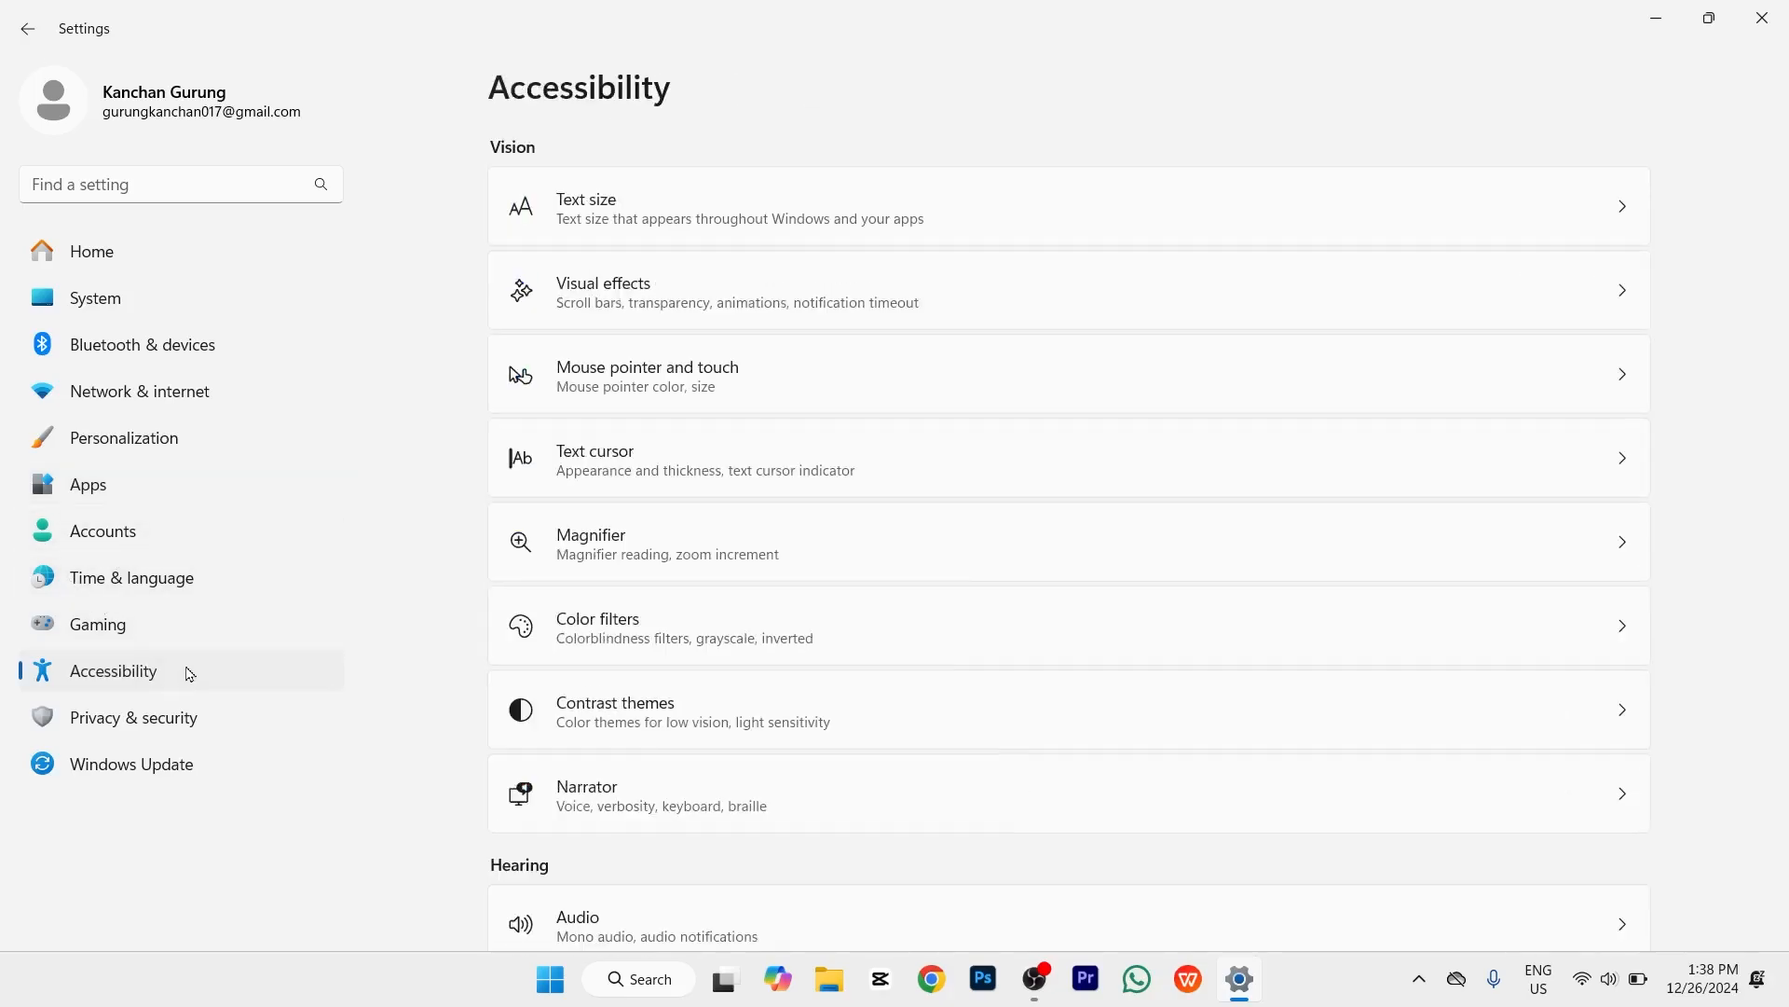
click(597, 317)
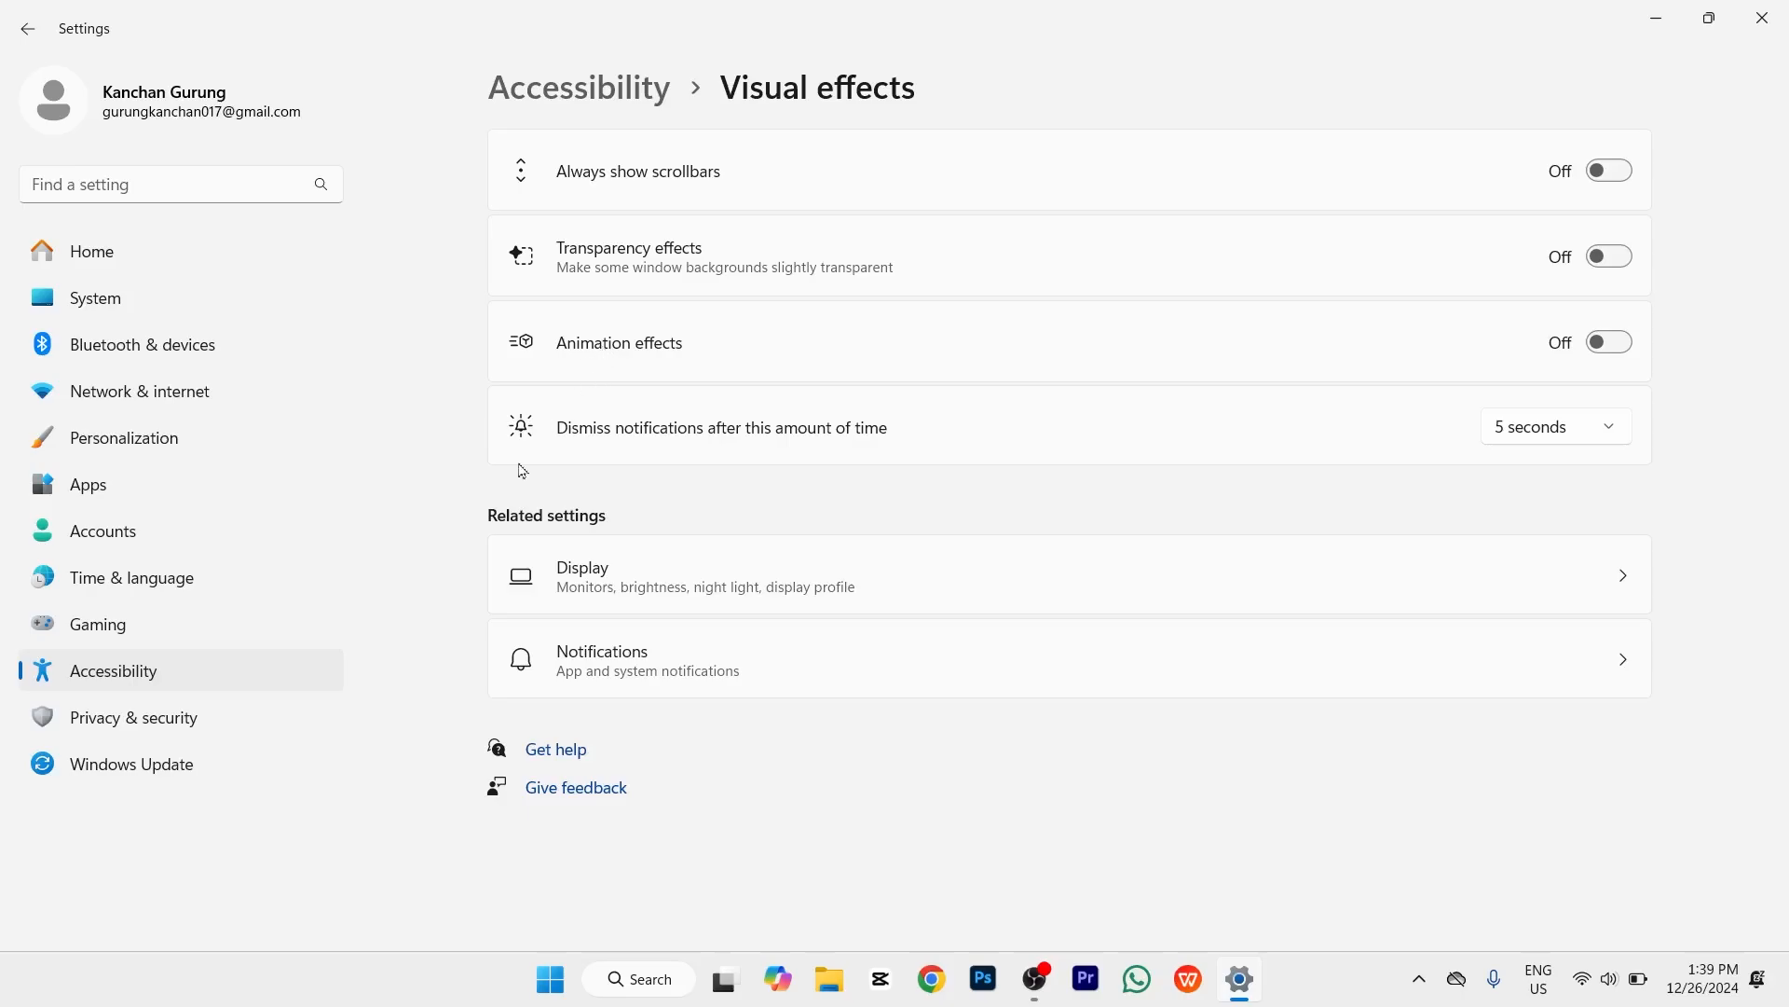
Step: Review General privacy options, with advertising and tracking Off, then scroll the Privacy & security overview
click(188, 731)
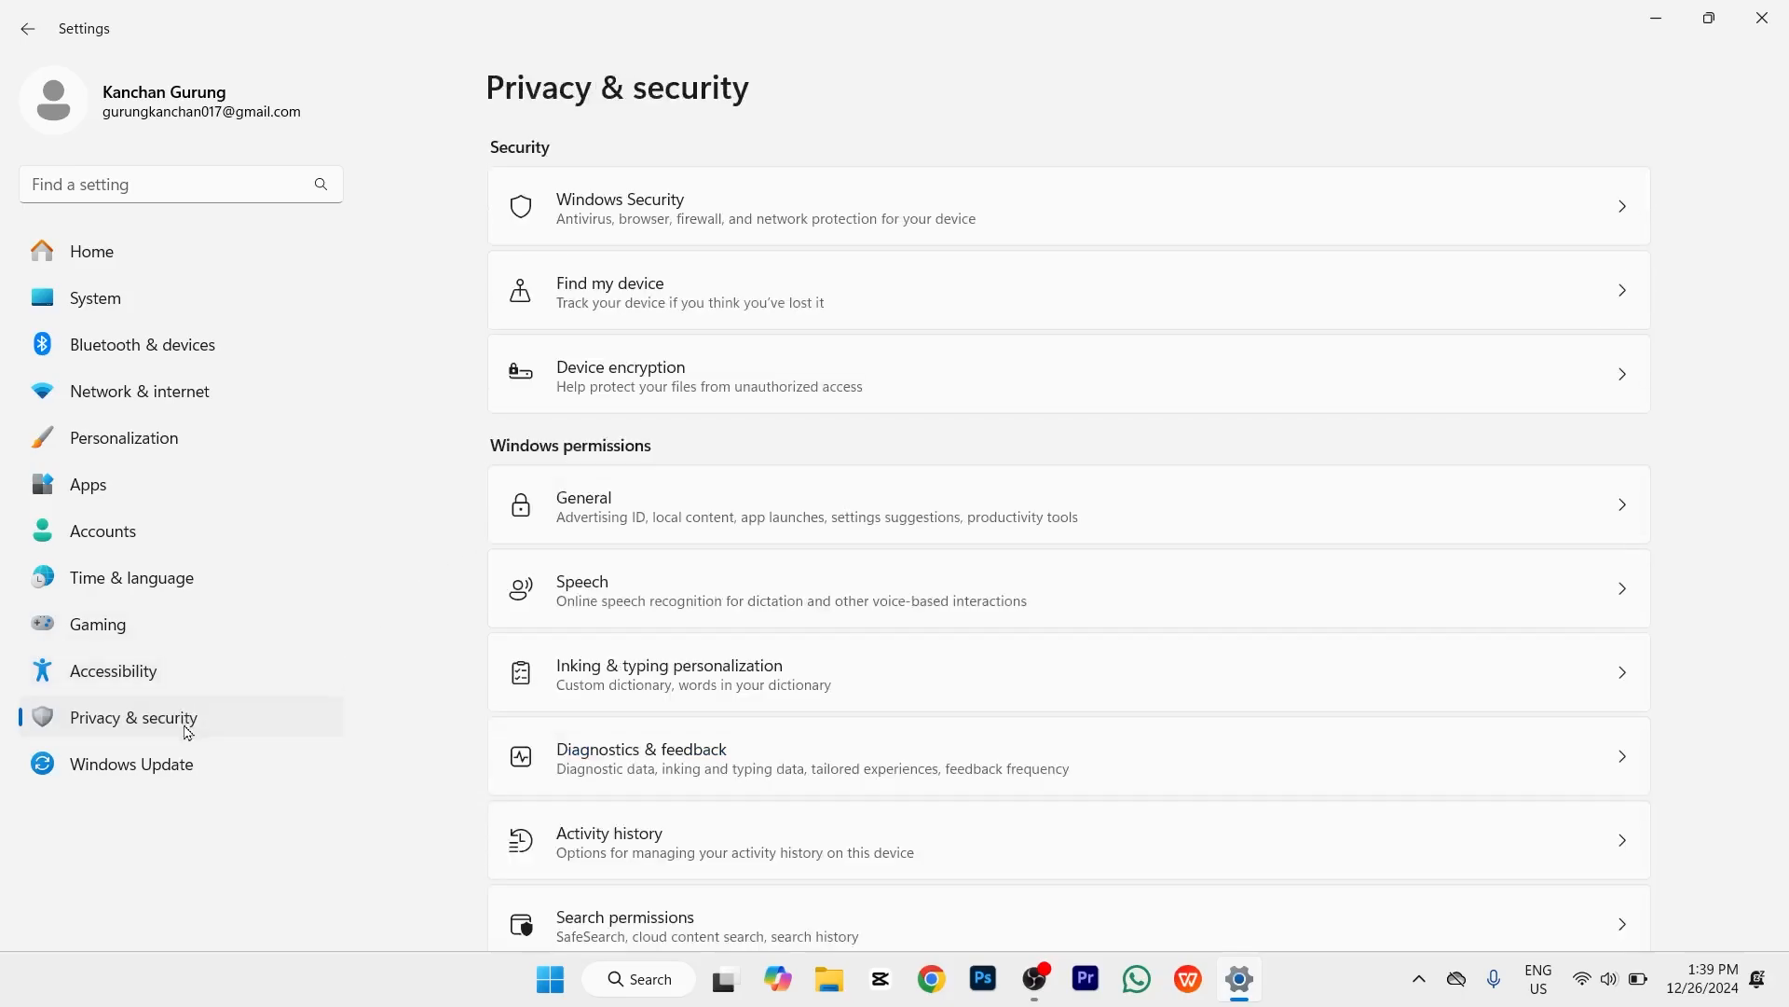
scroll(566, 567, down, 3)
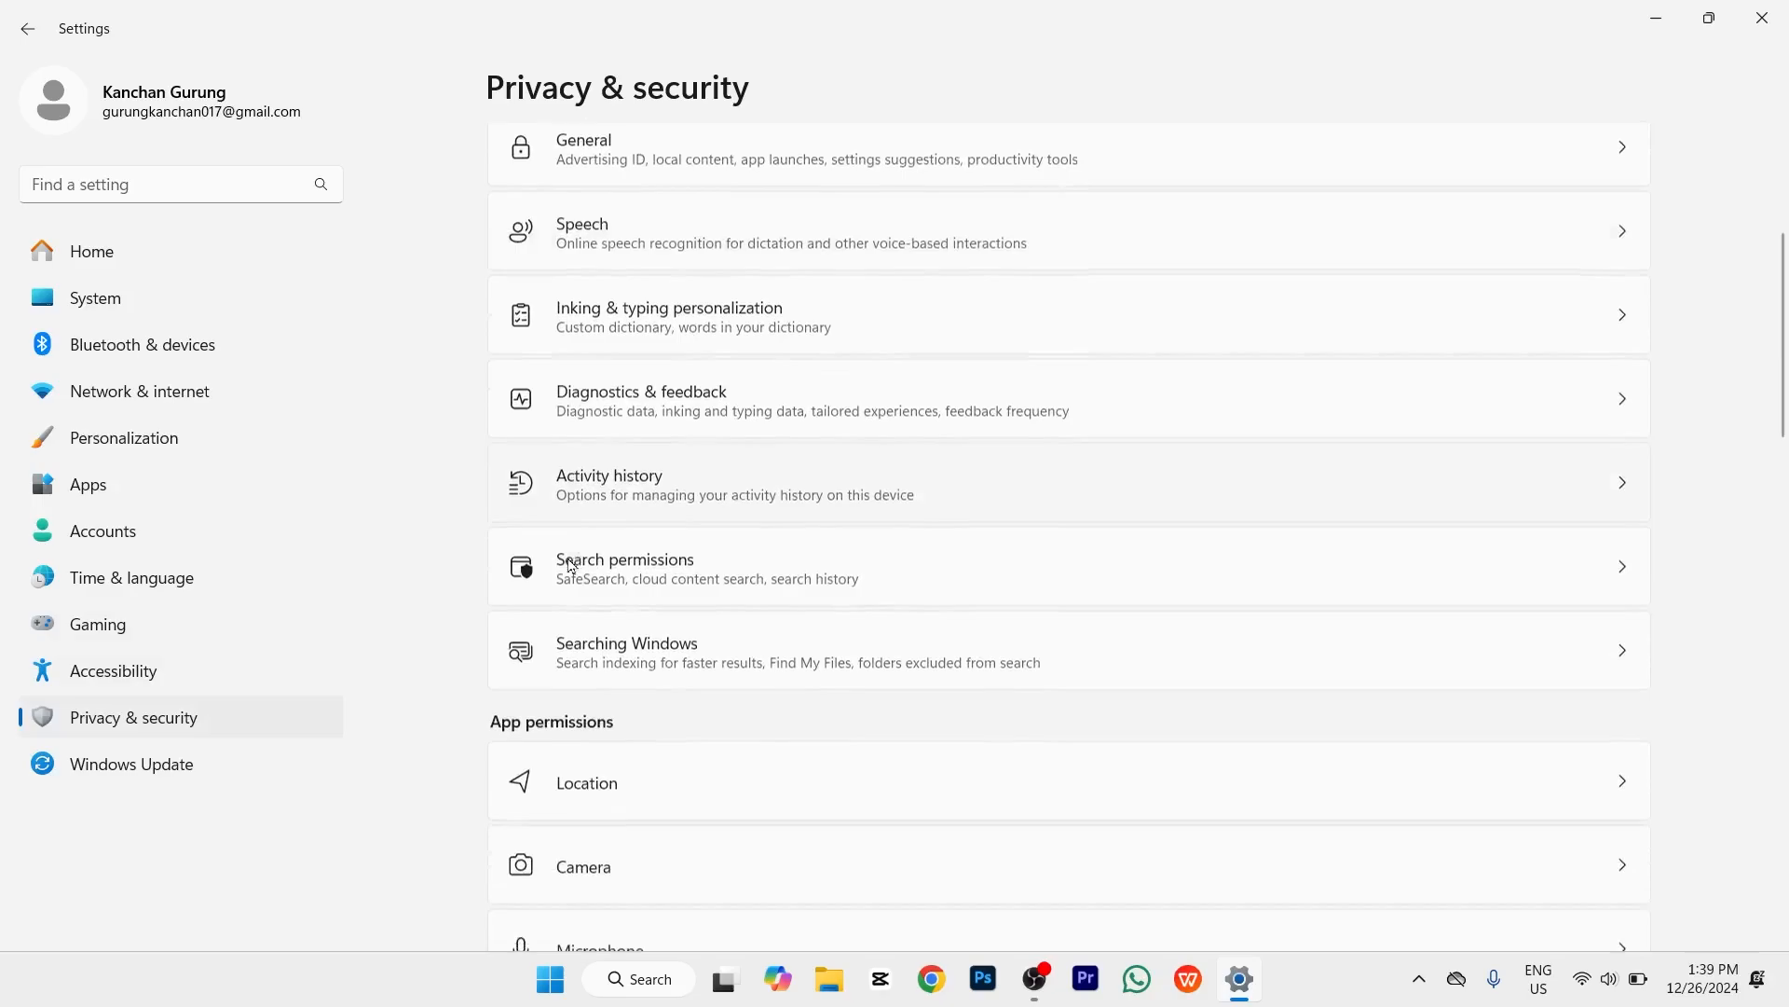
scroll(569, 559, up, 1)
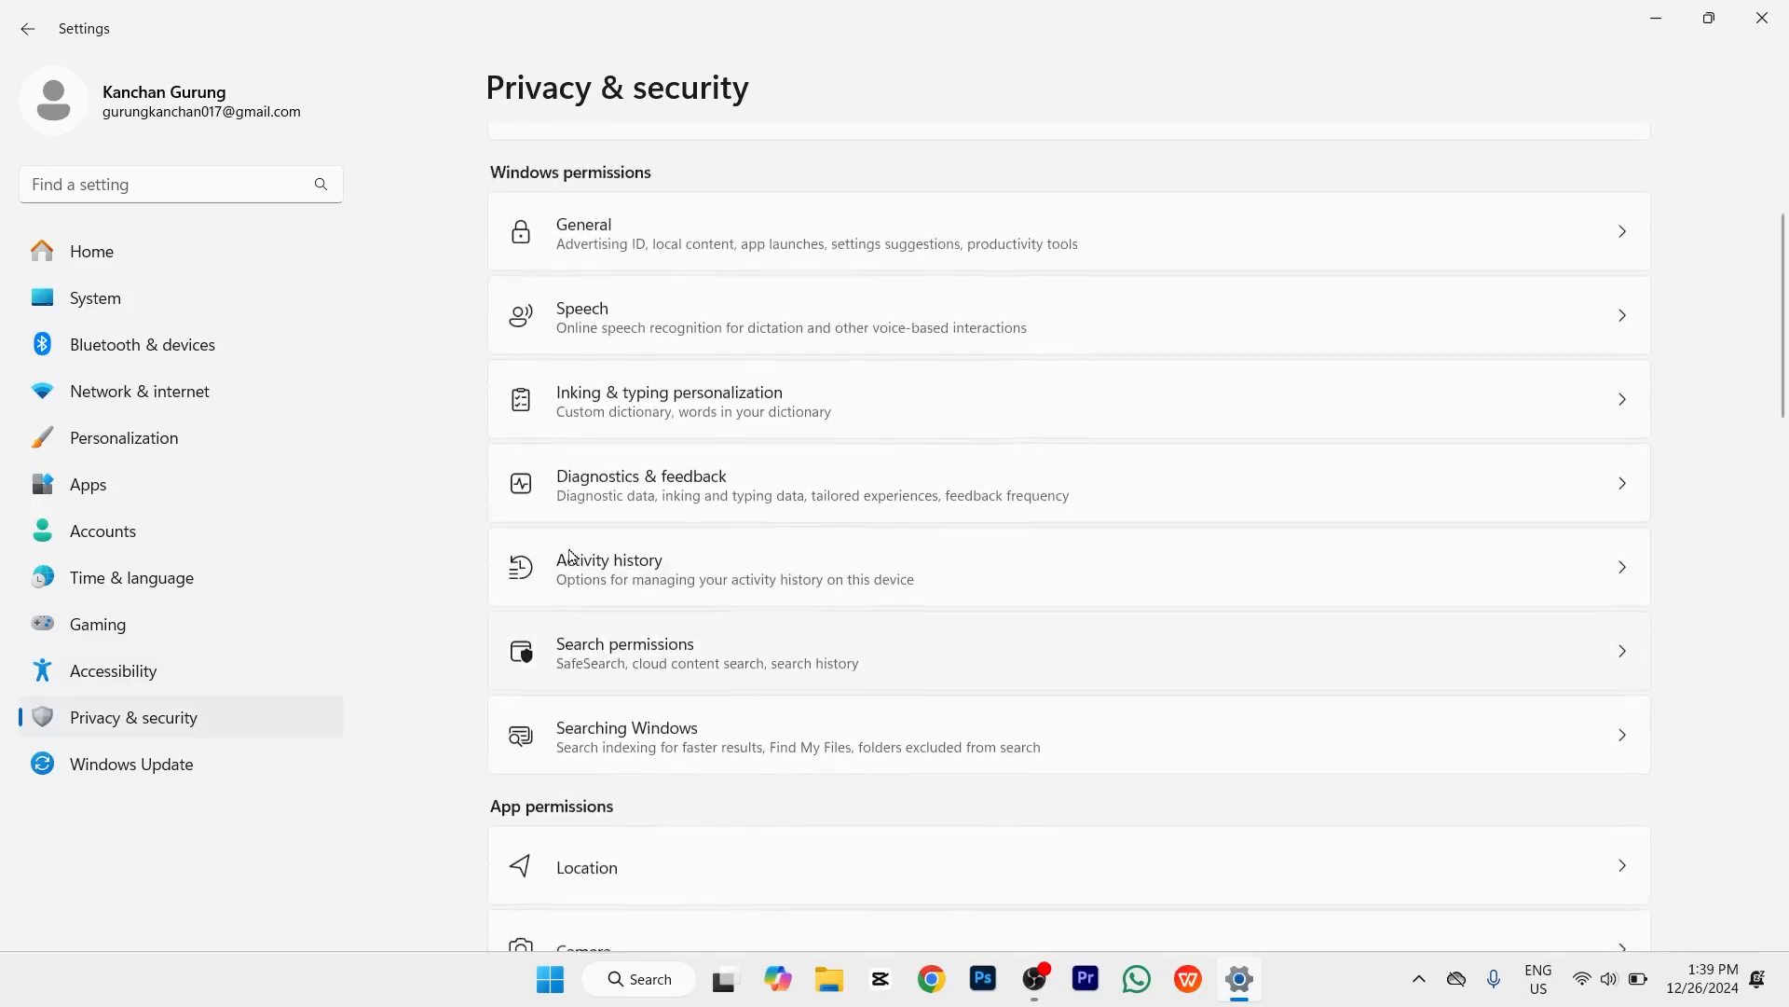
click(643, 260)
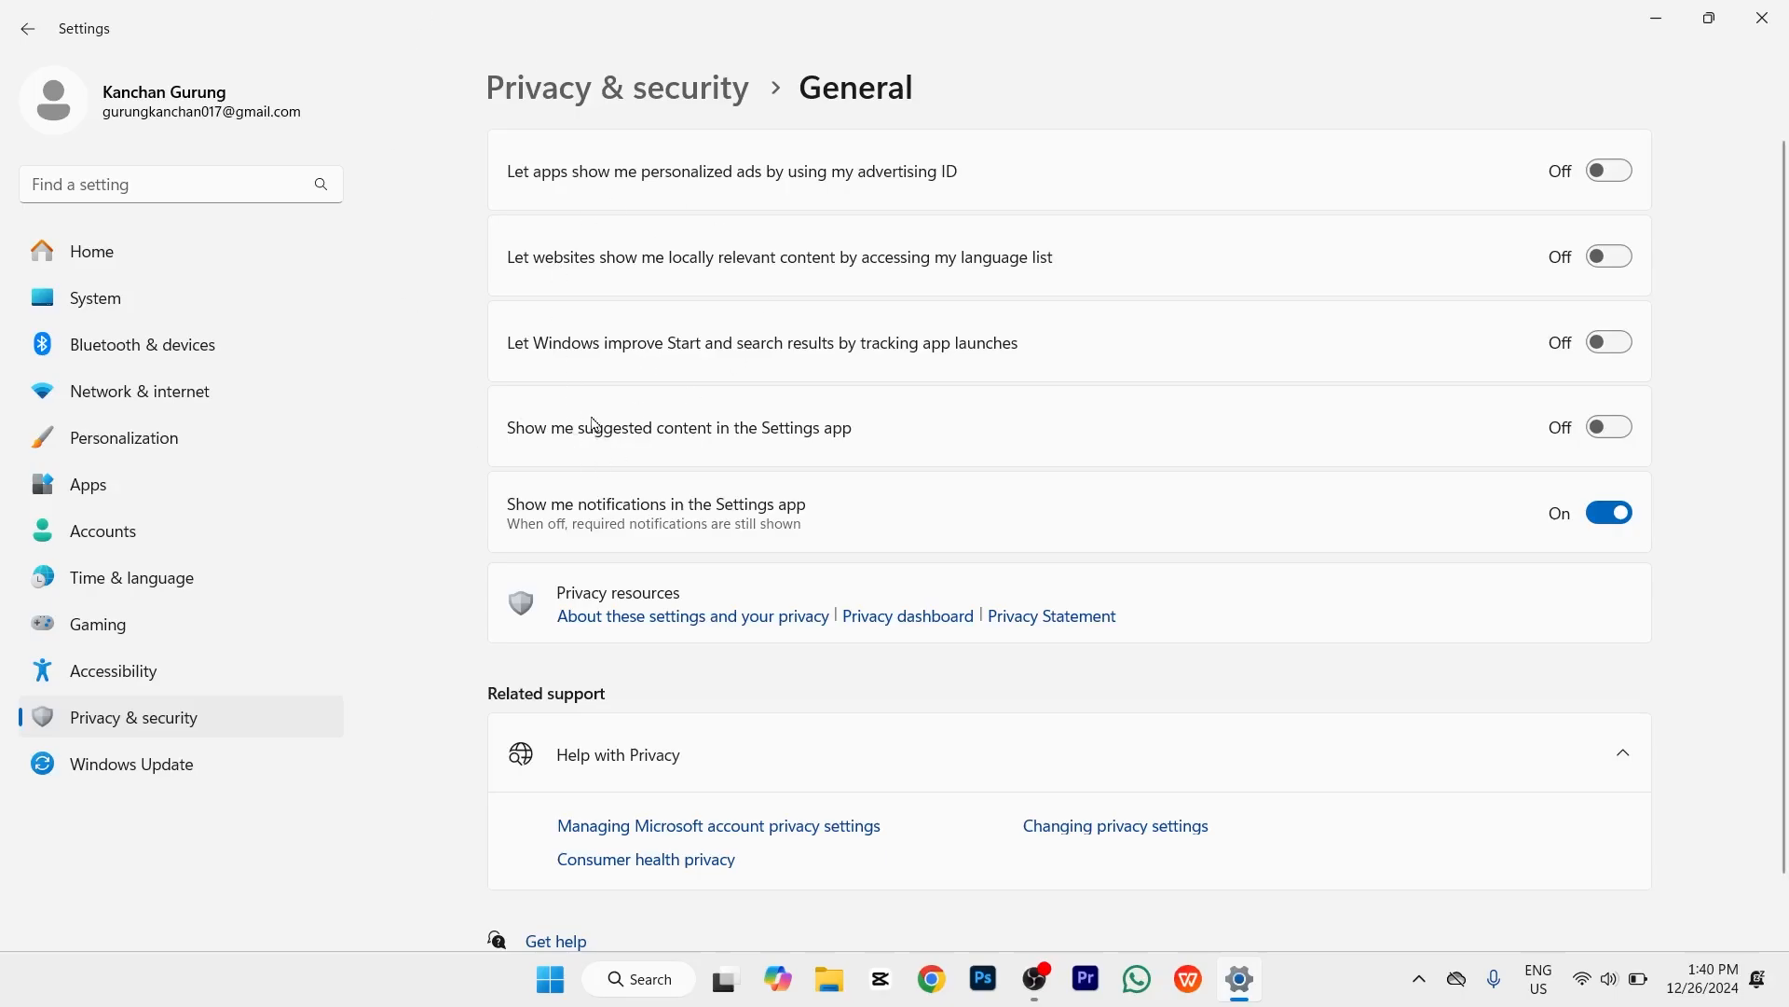
click(545, 98)
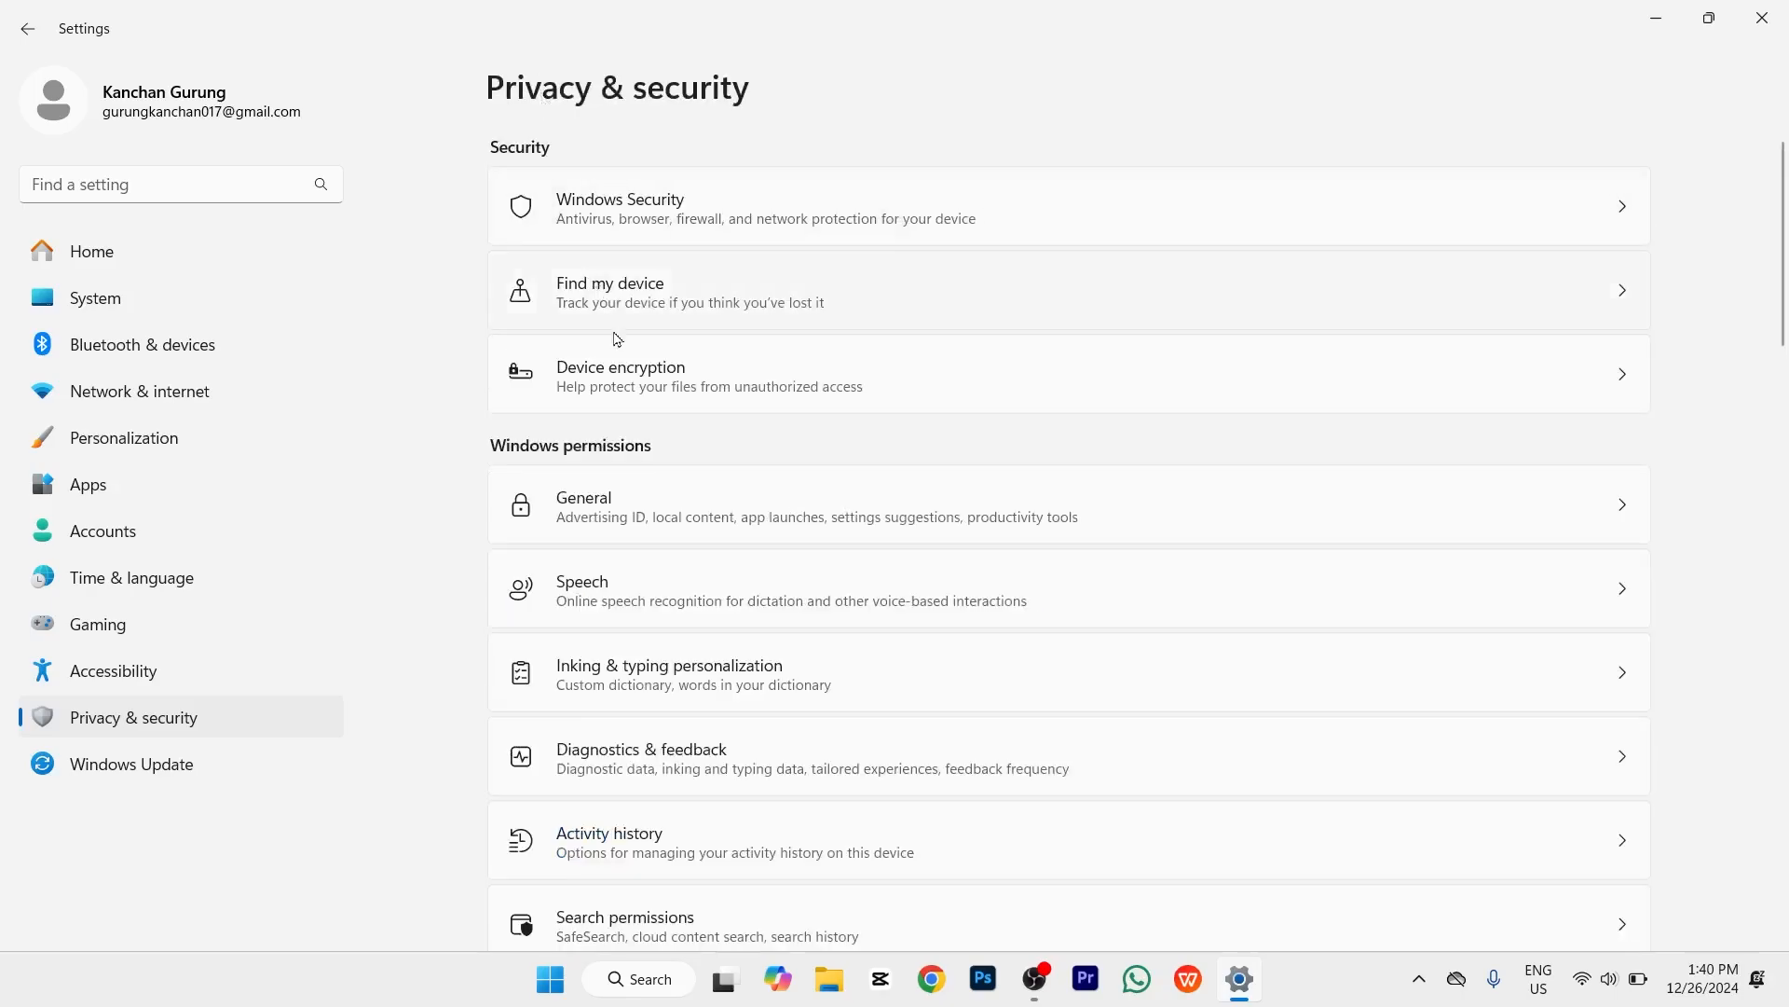
scroll(615, 341, down, 1)
scroll(615, 340, down, 2)
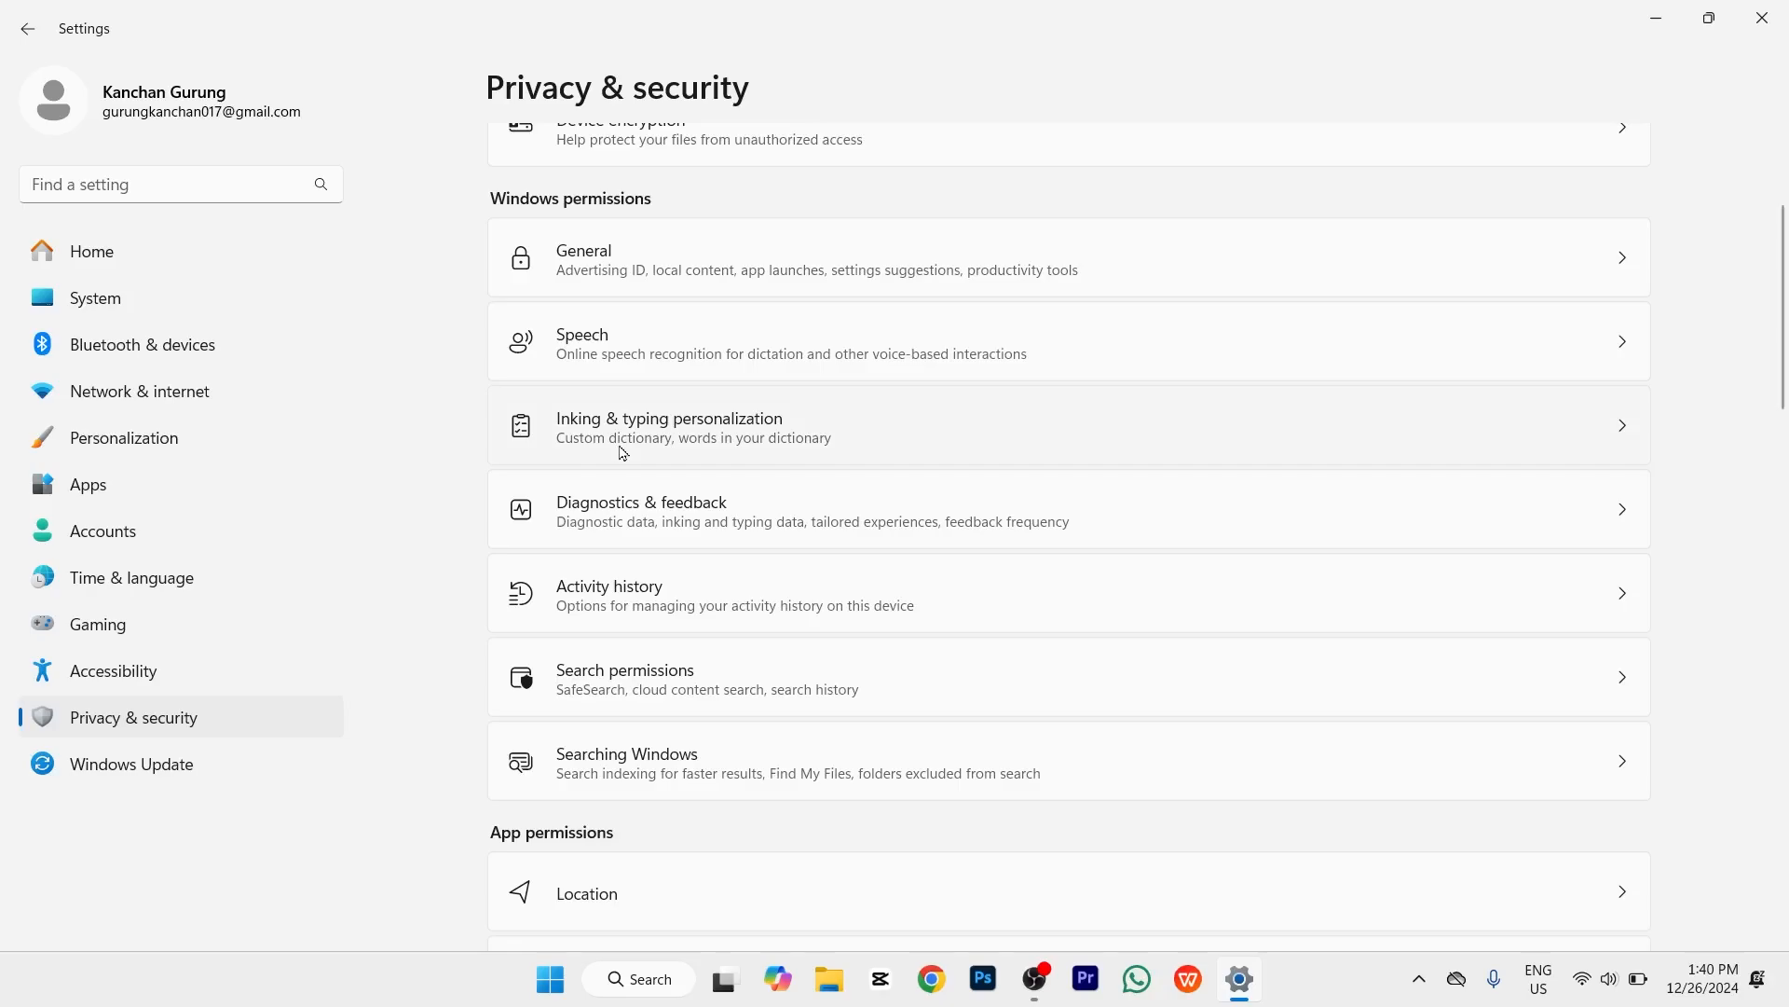
click(623, 453)
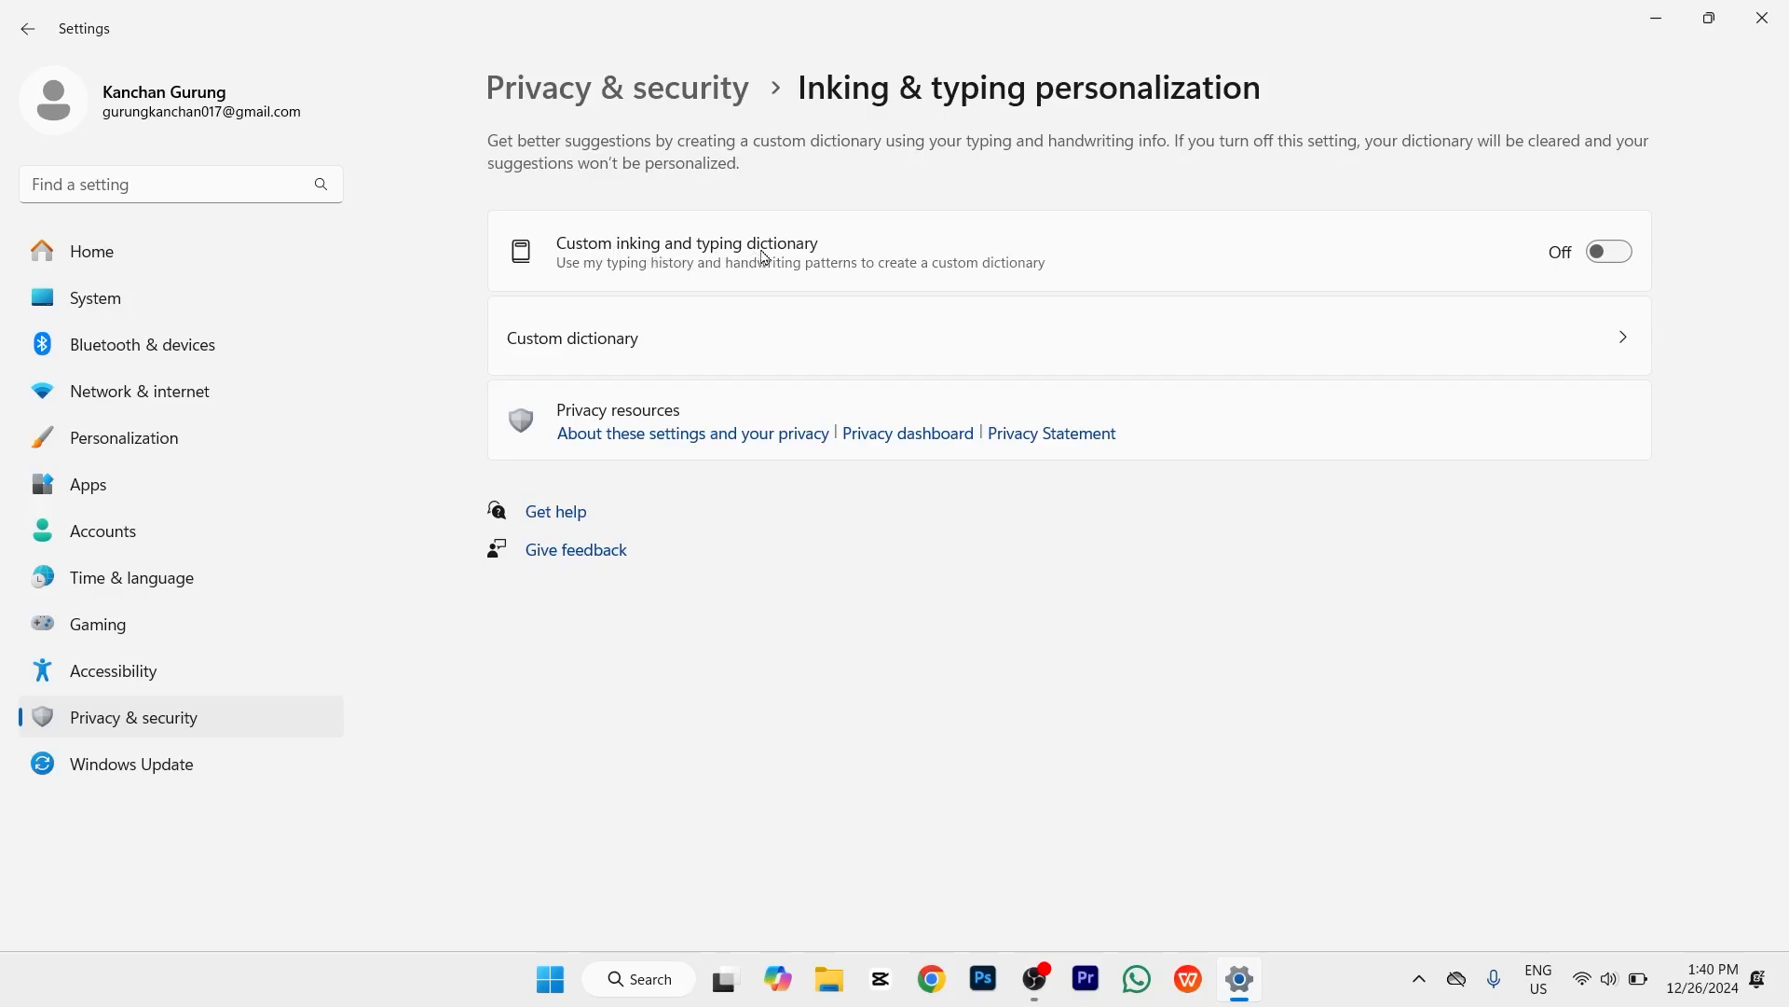
click(1602, 262)
click(1602, 262)
click(572, 91)
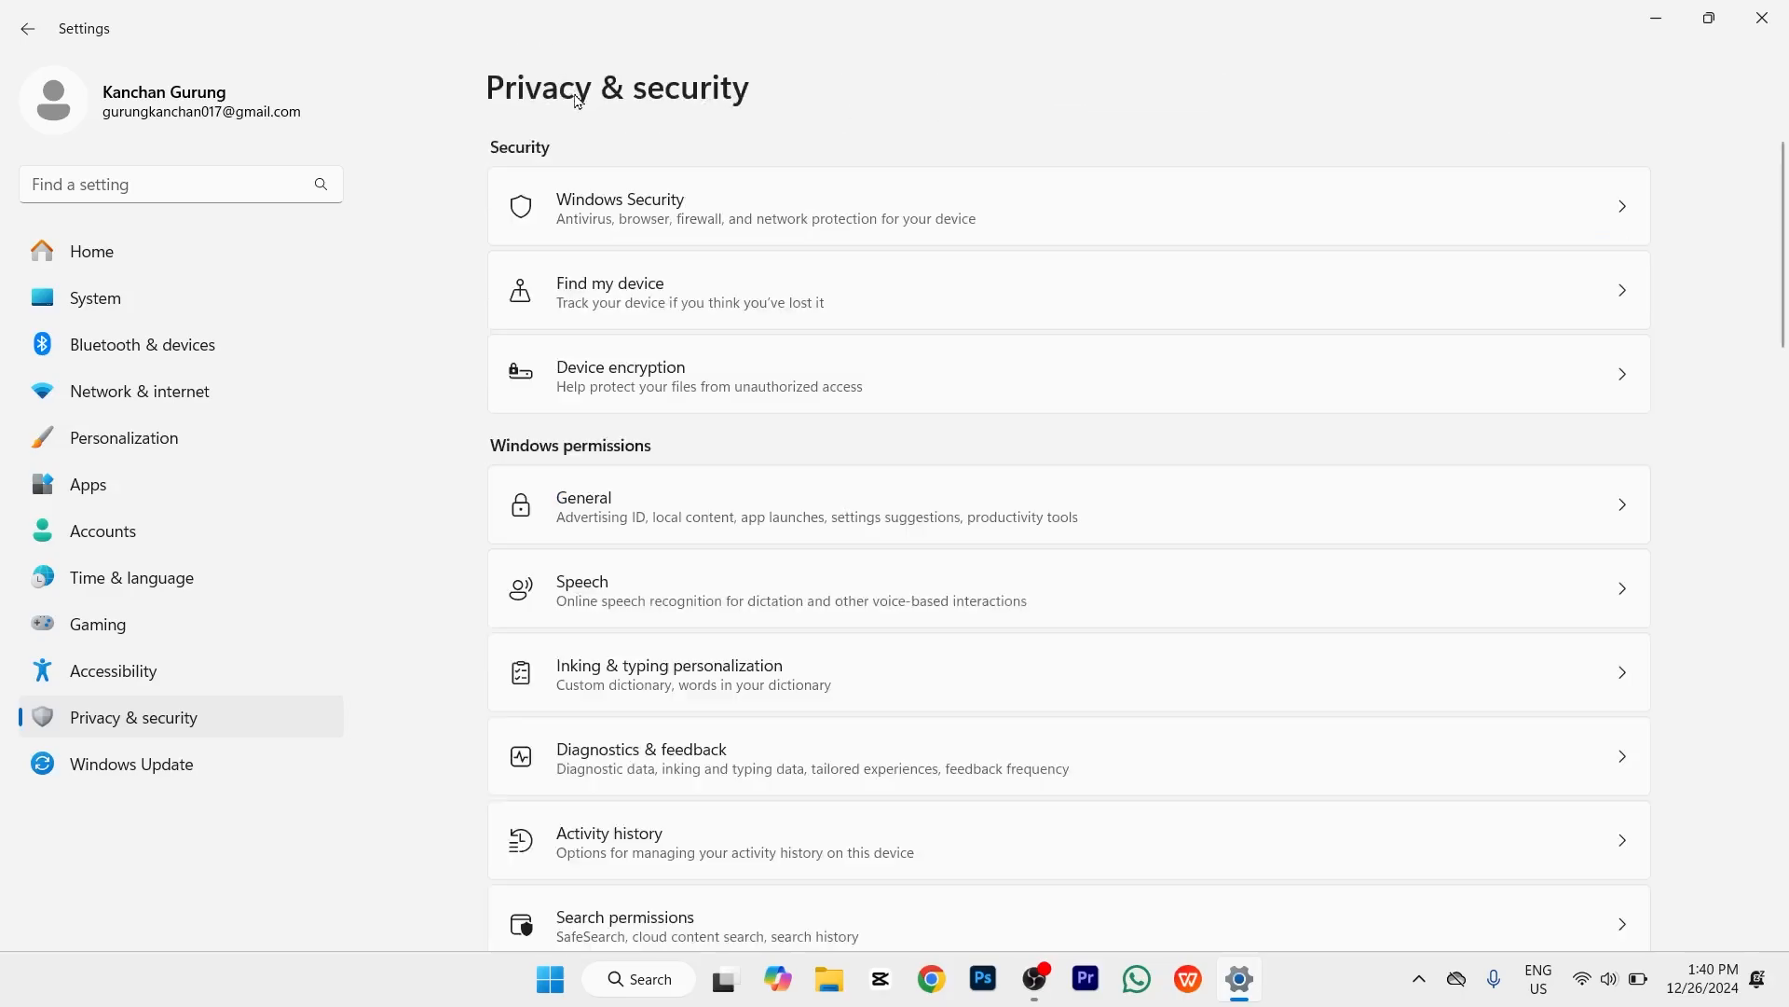
scroll(649, 367, down, 4)
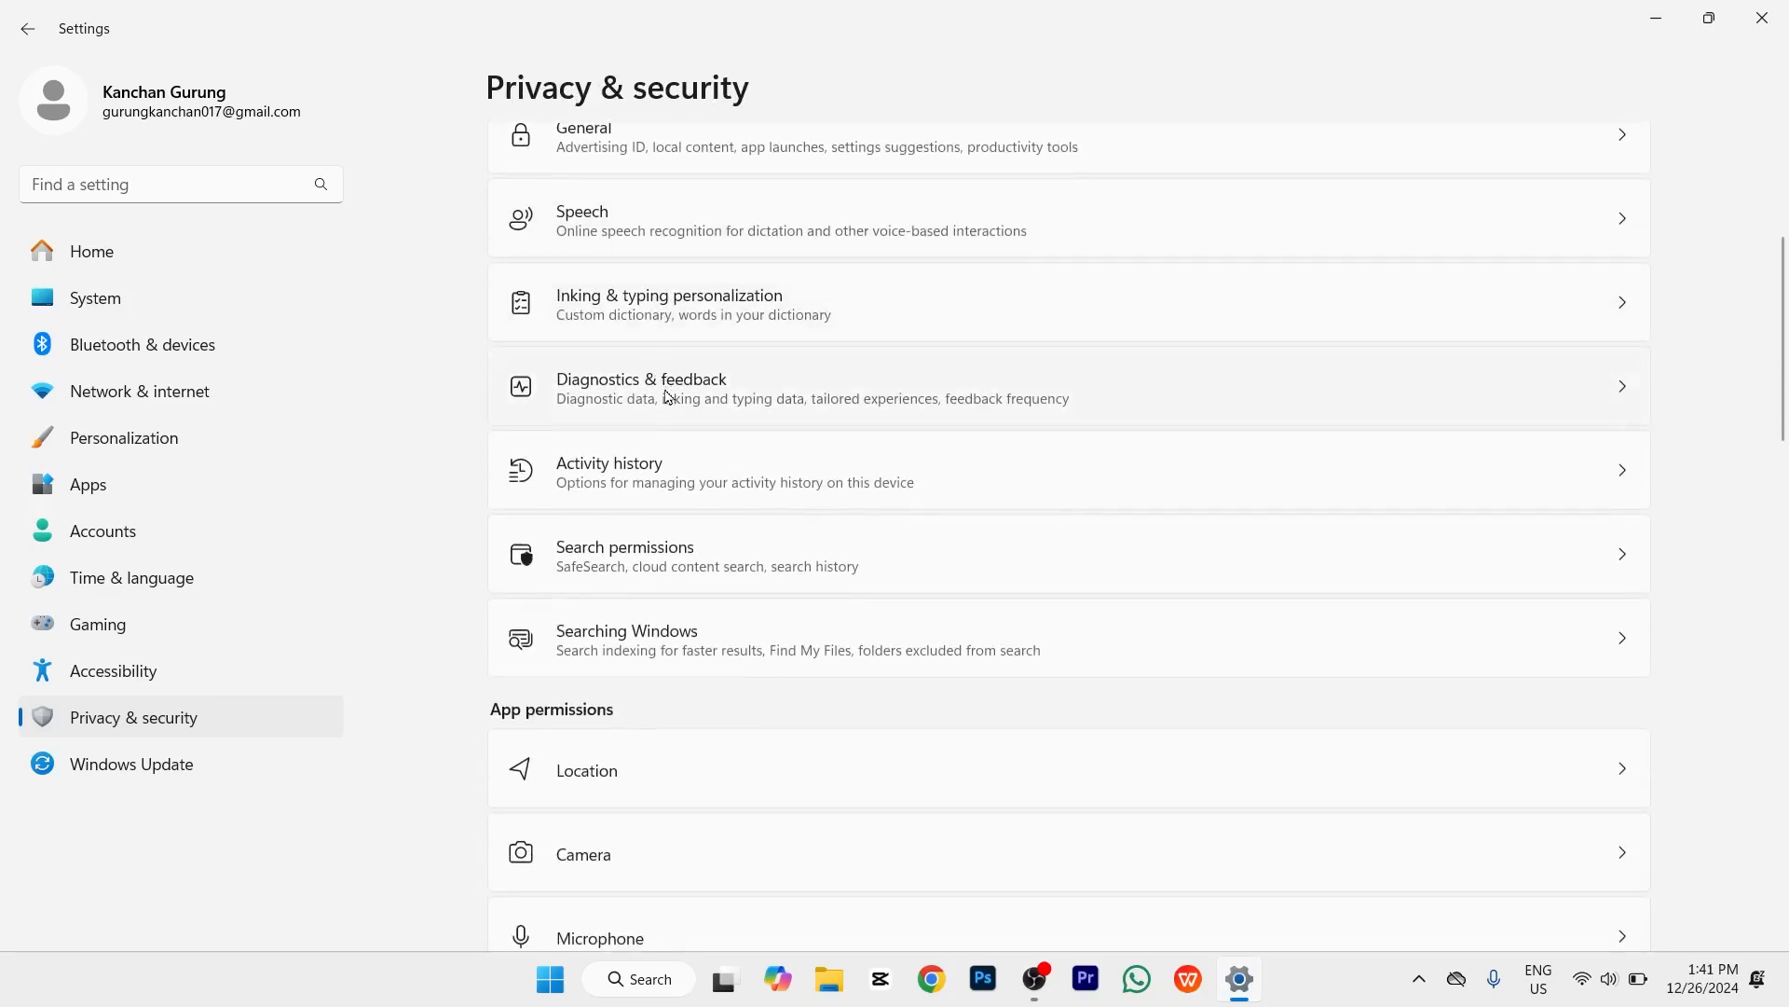
Step: Toggle optional diagnostic data on and back Off, then return to Privacy & security
click(668, 397)
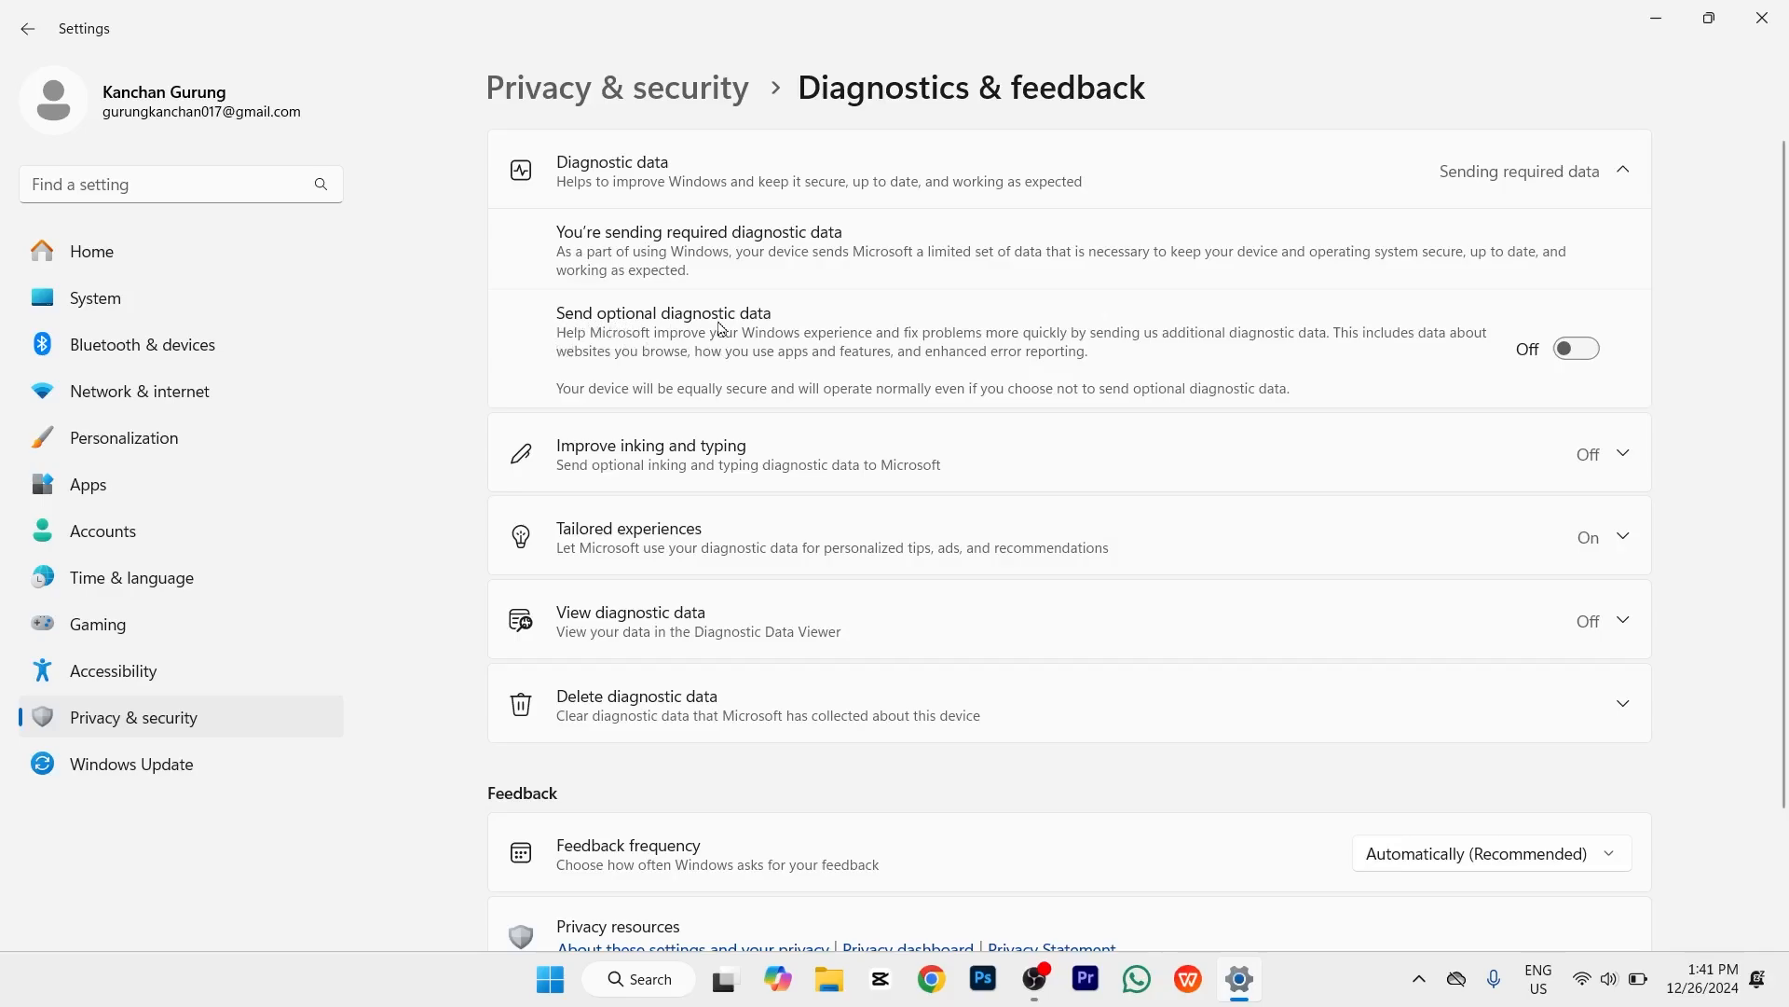
click(1561, 354)
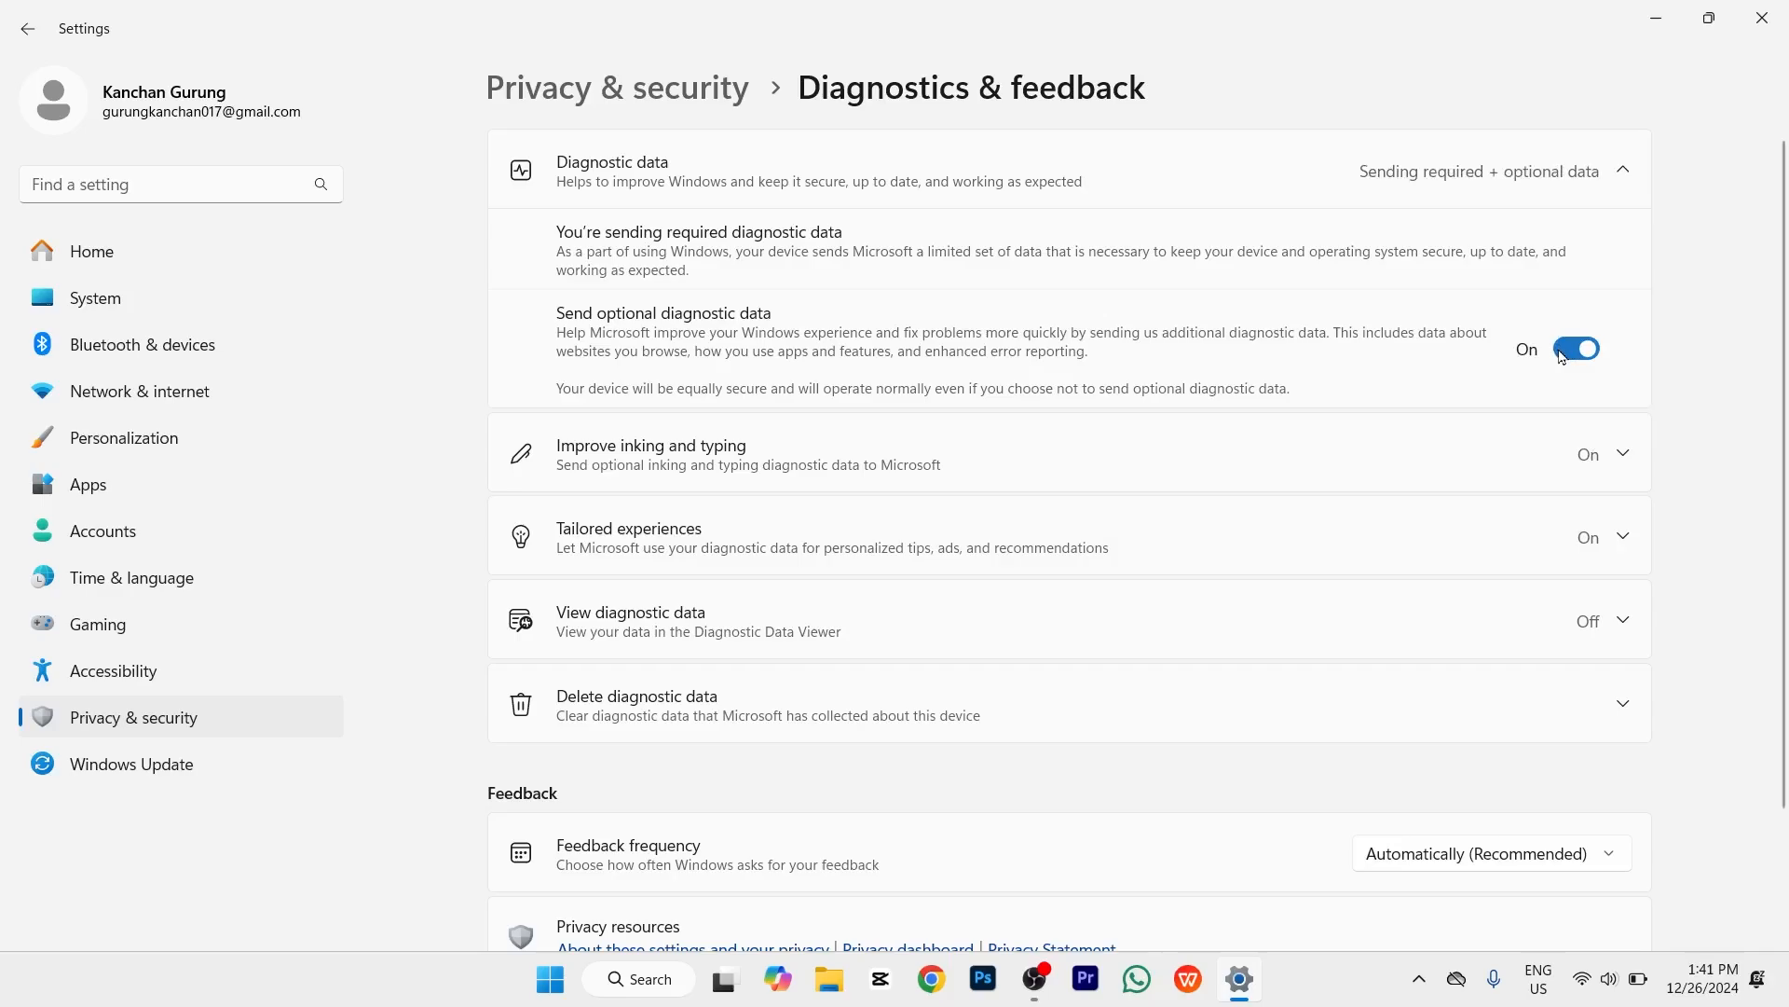
click(1565, 352)
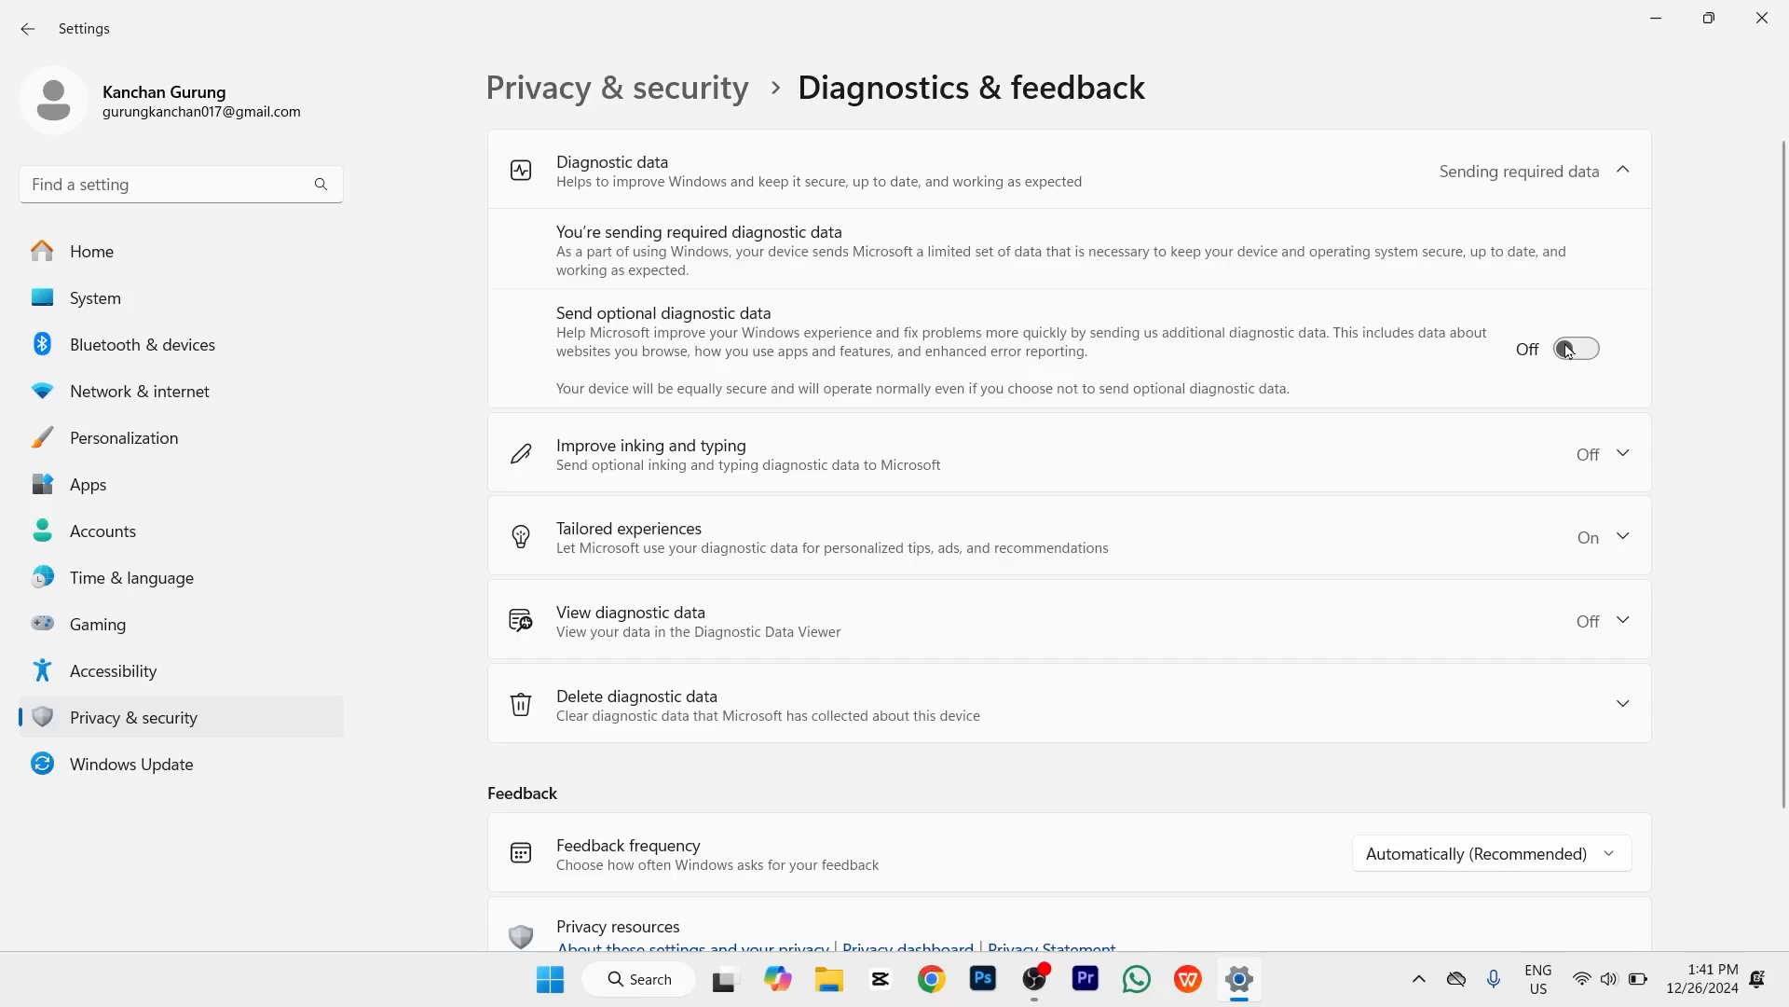
click(623, 96)
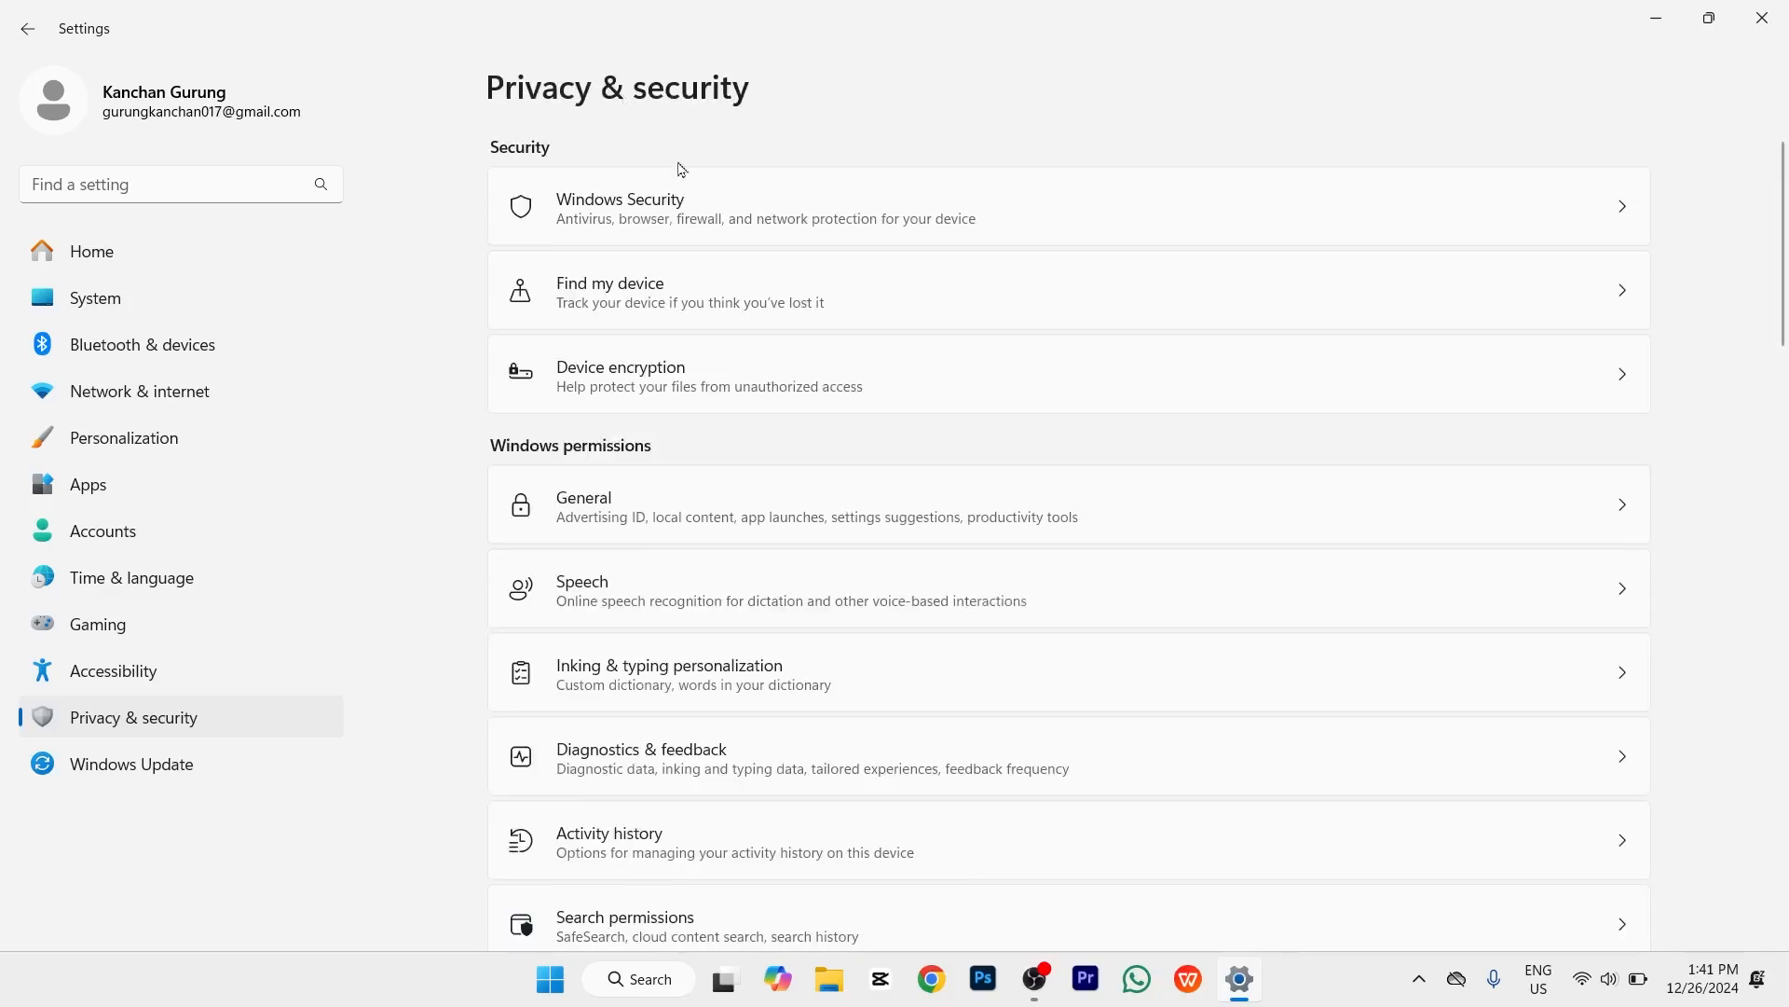
scroll(785, 460, down, 4)
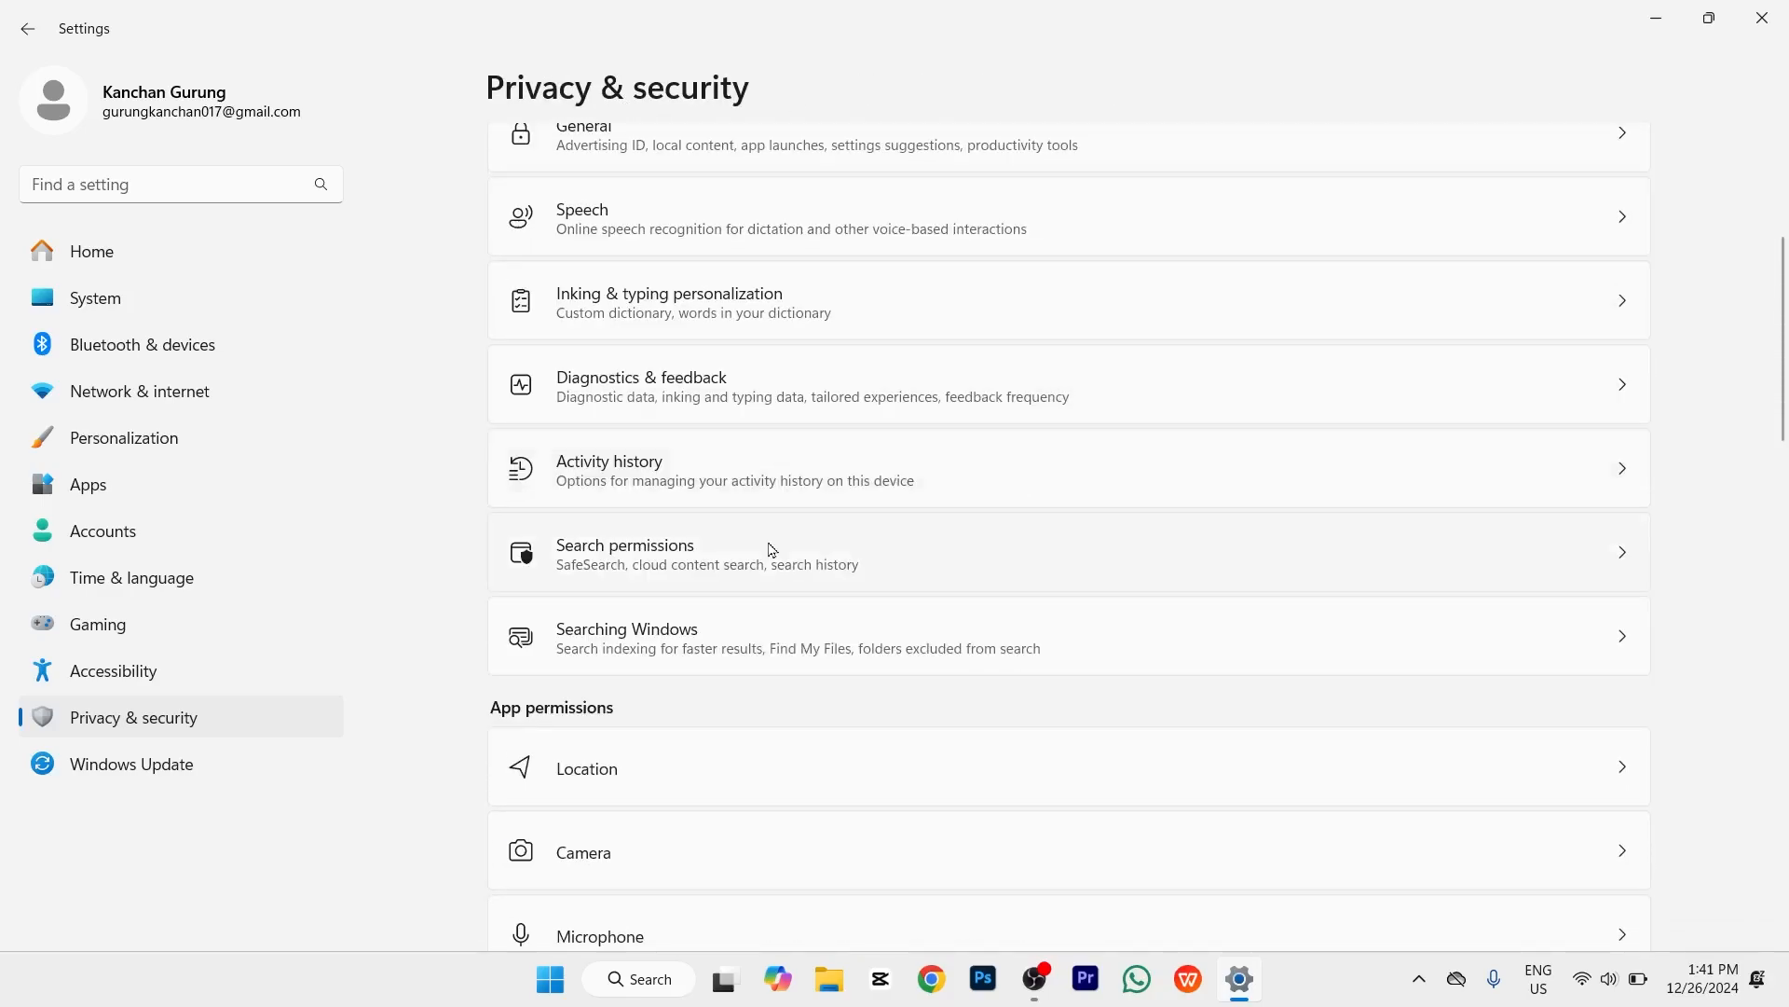
click(772, 550)
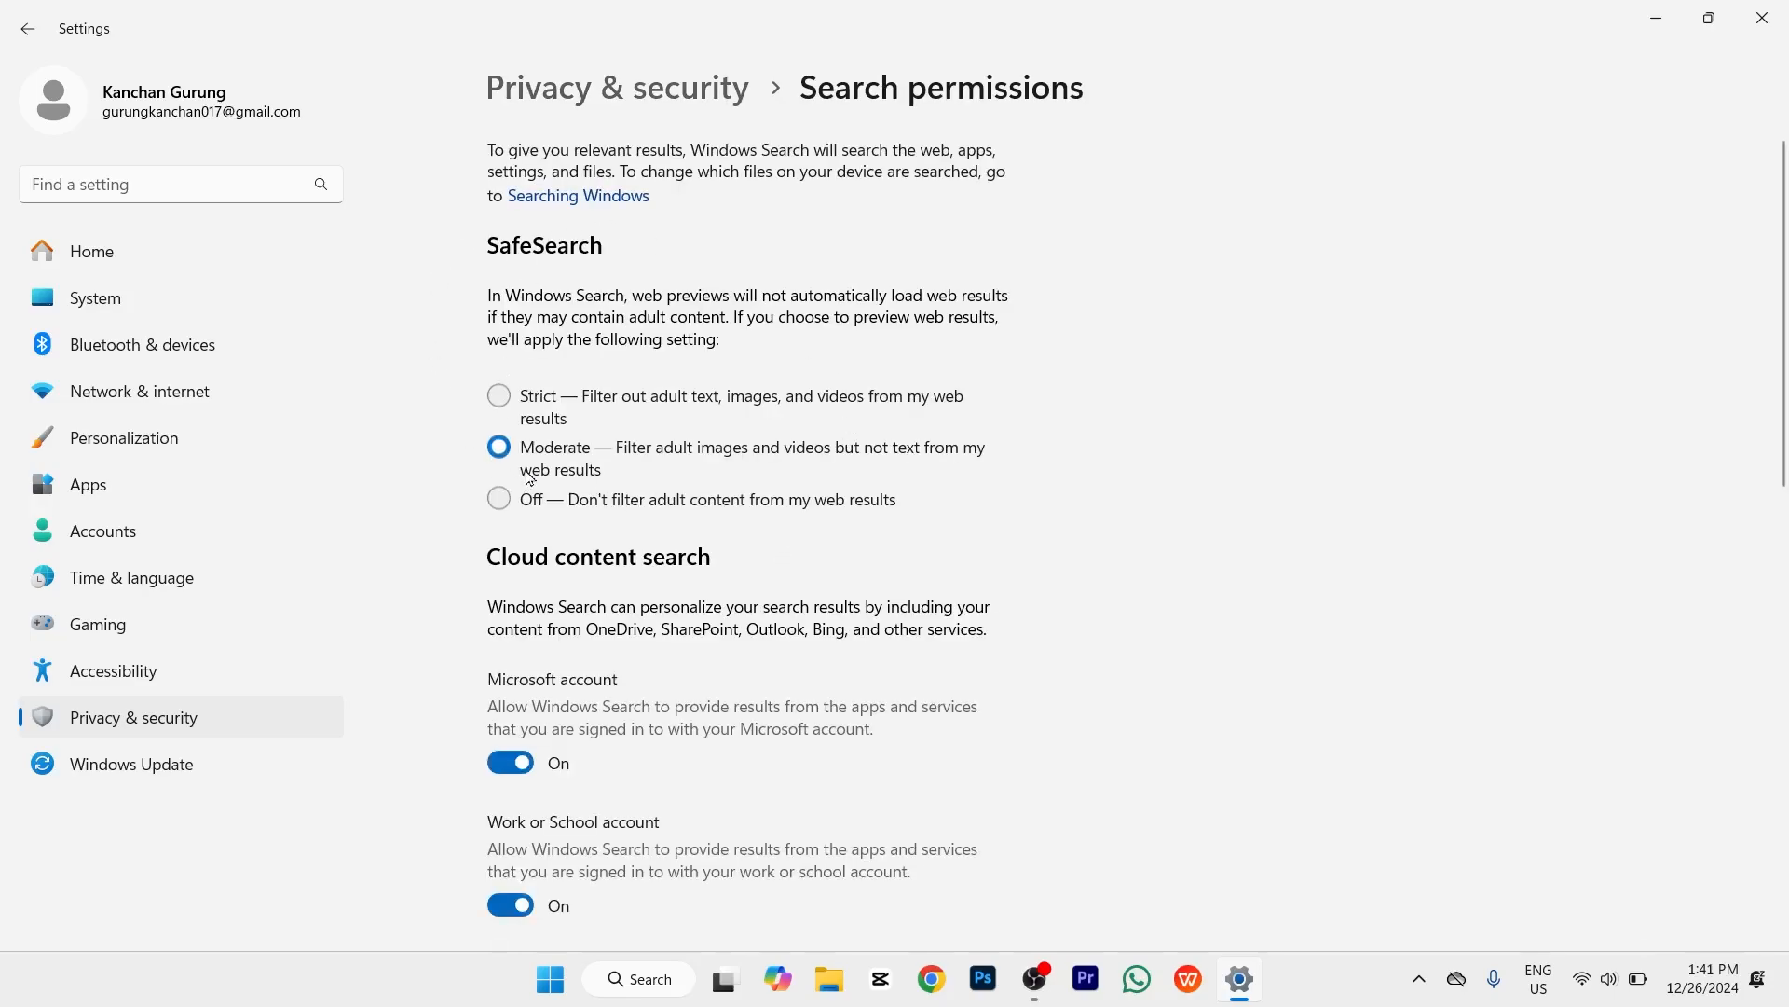
click(527, 91)
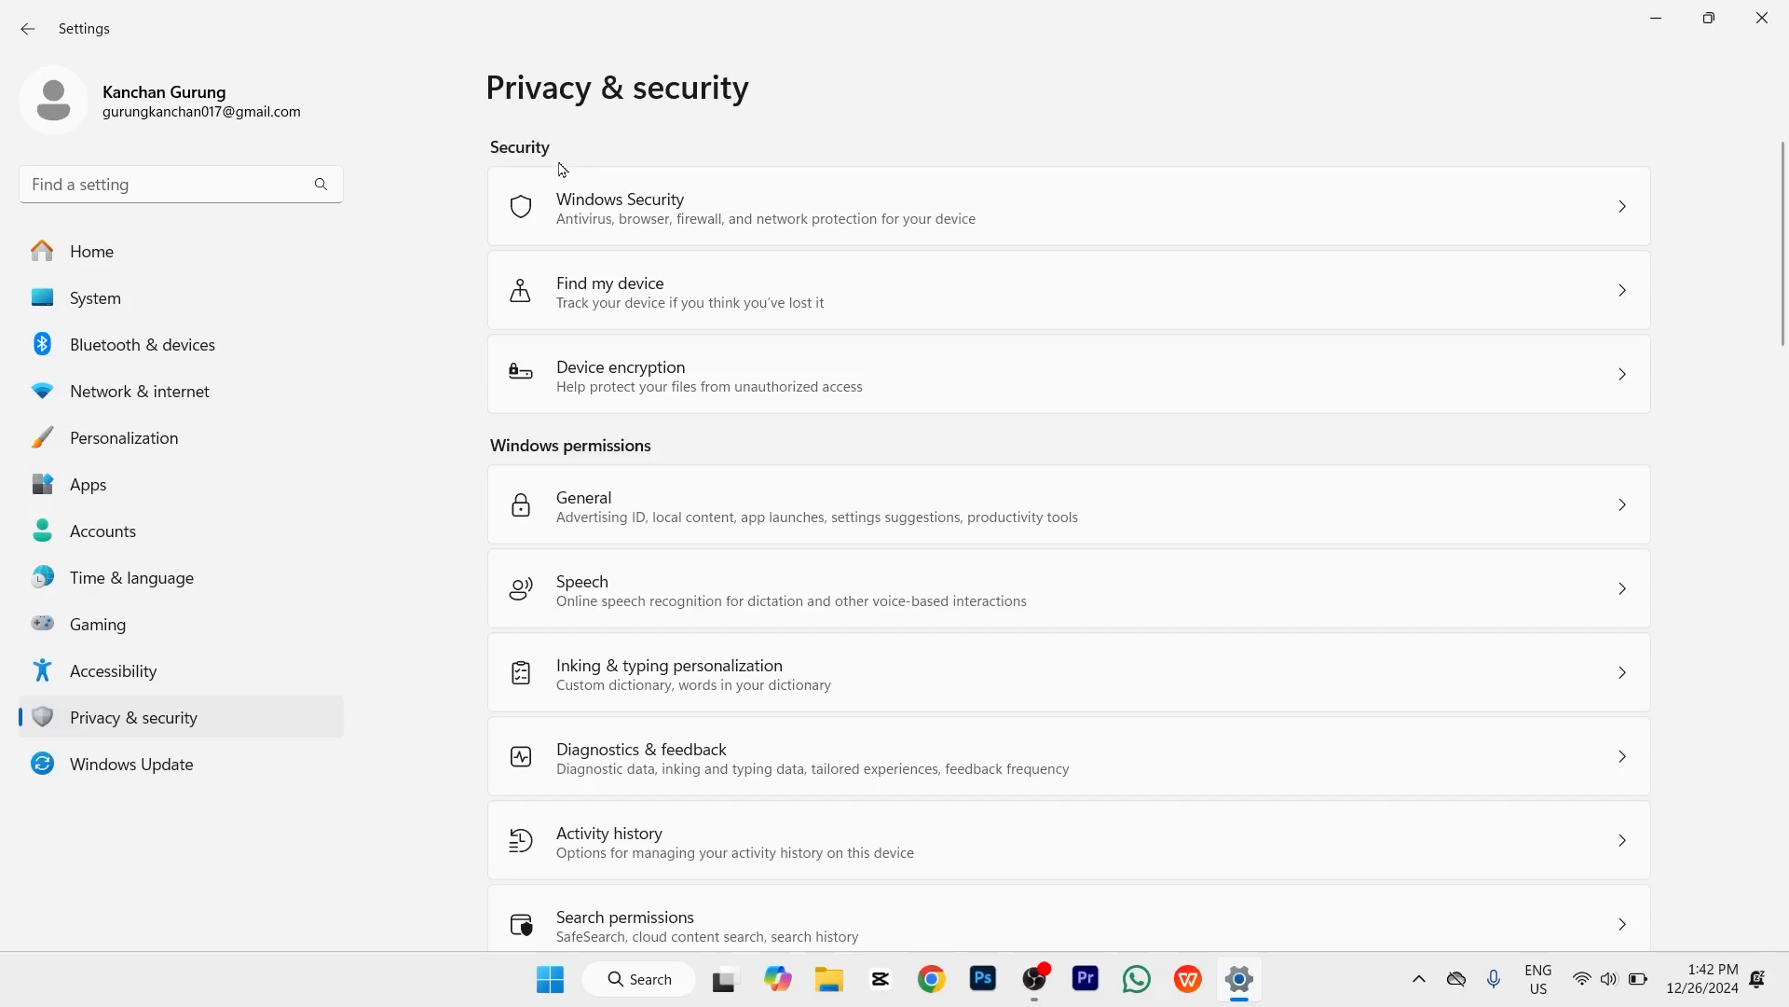
Step: Reopen Settings at Other users from taskbar search and choose Add account
click(1762, 17)
click(685, 988)
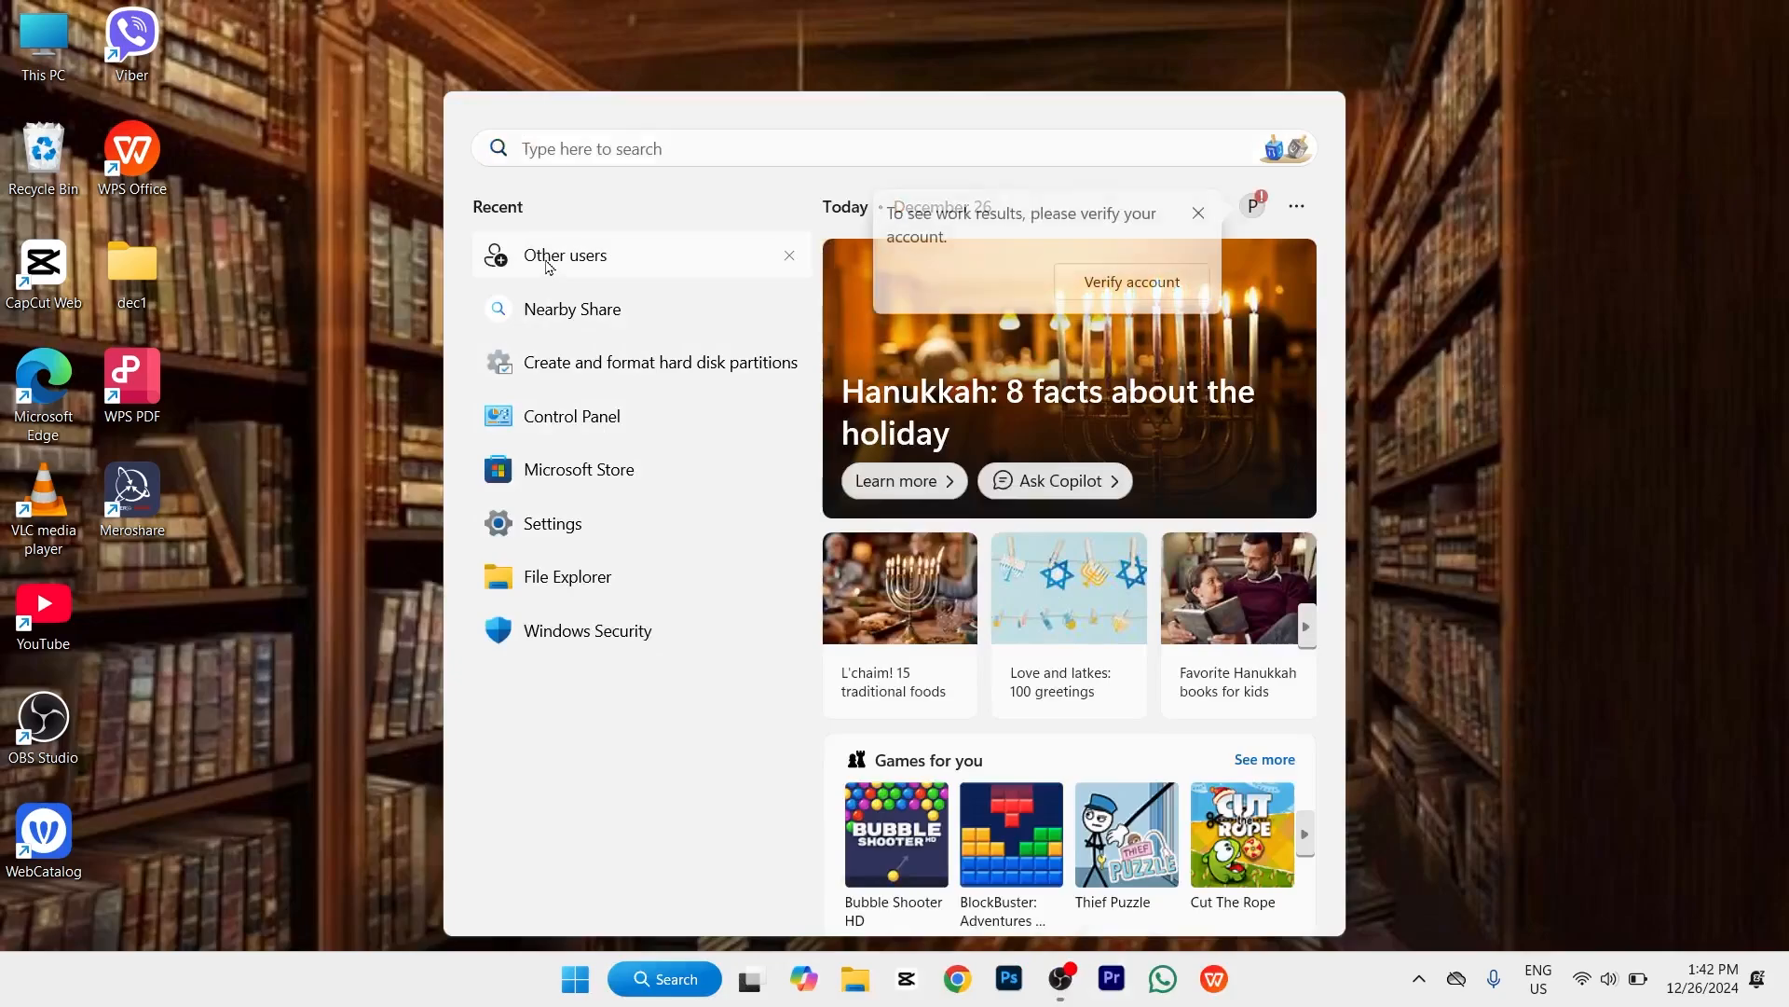
click(548, 266)
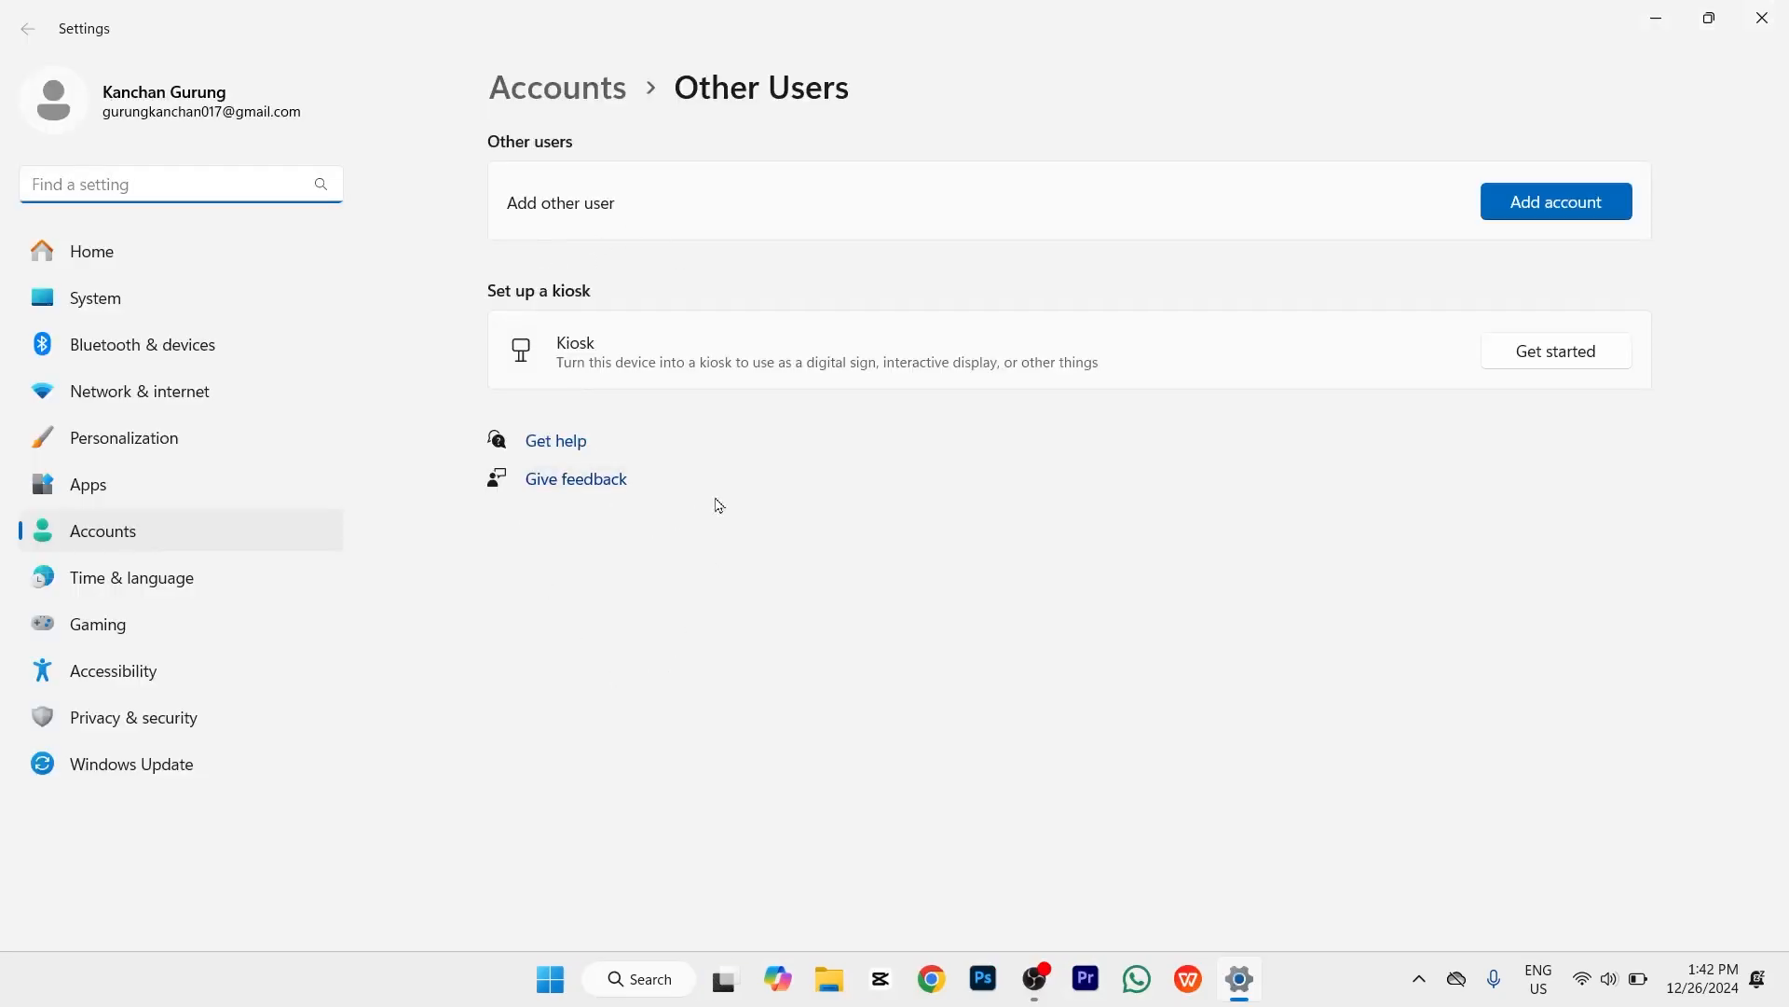
click(1545, 212)
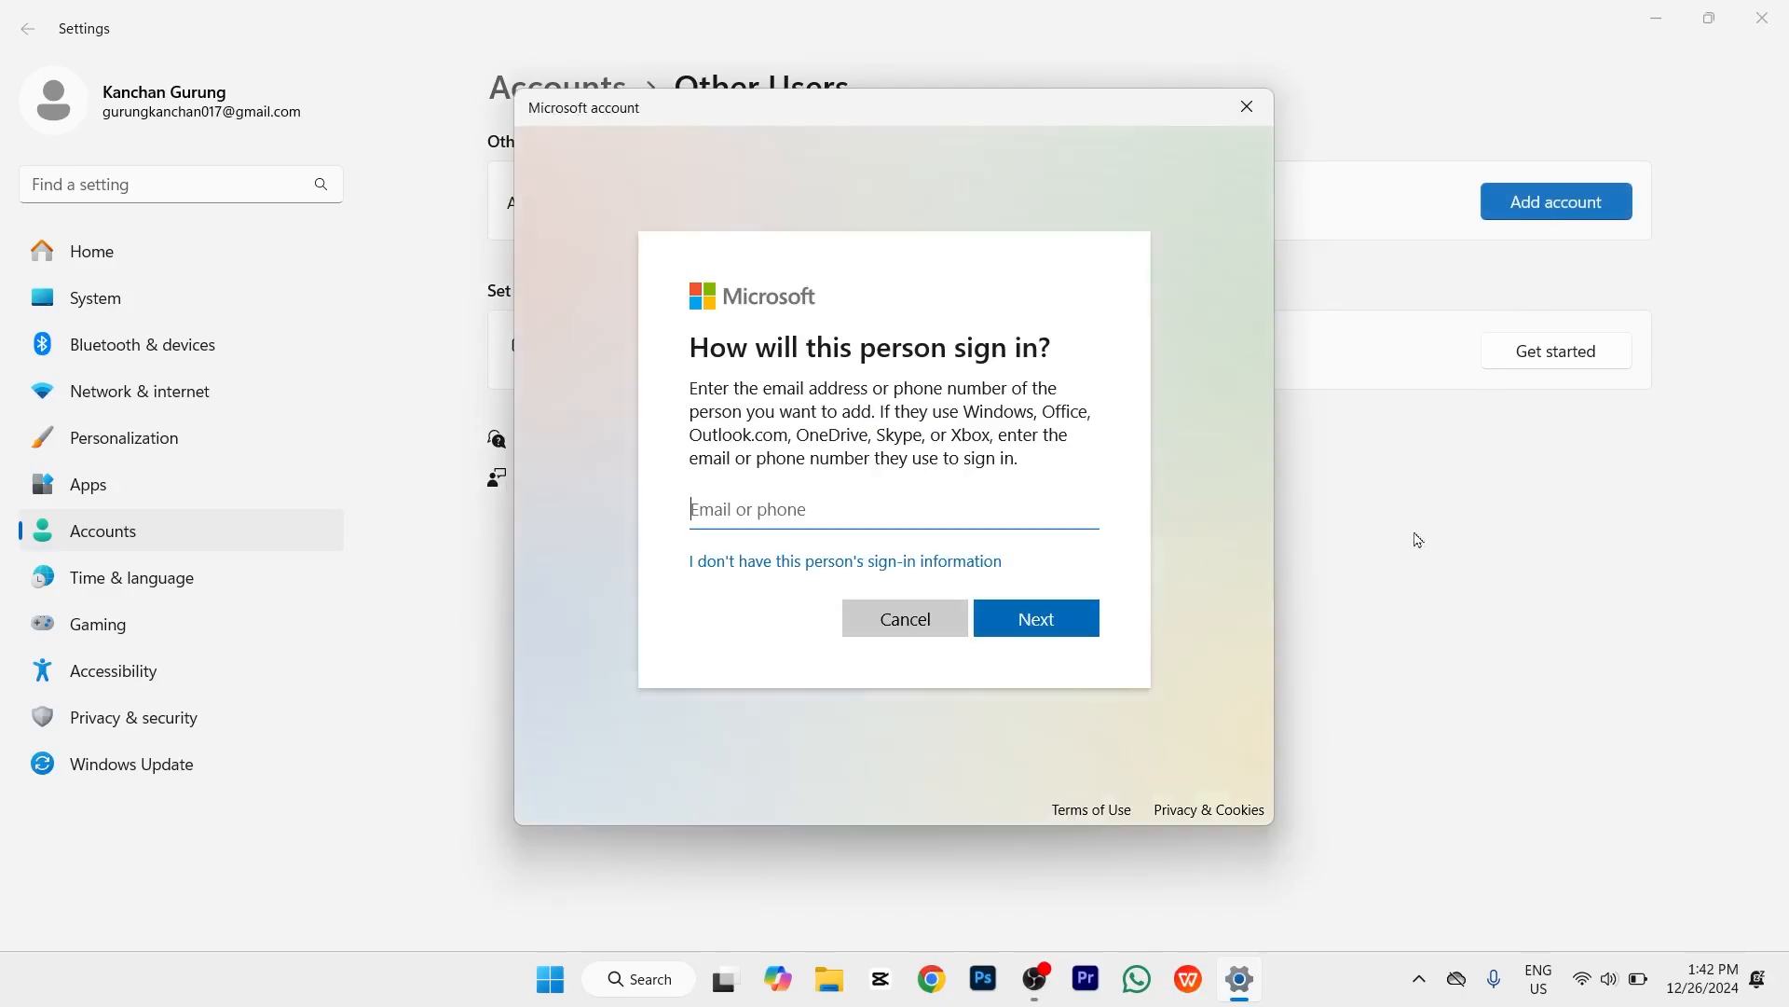
Step: Skip the sign-in information and choose to add a local user without a Microsoft account
click(736, 562)
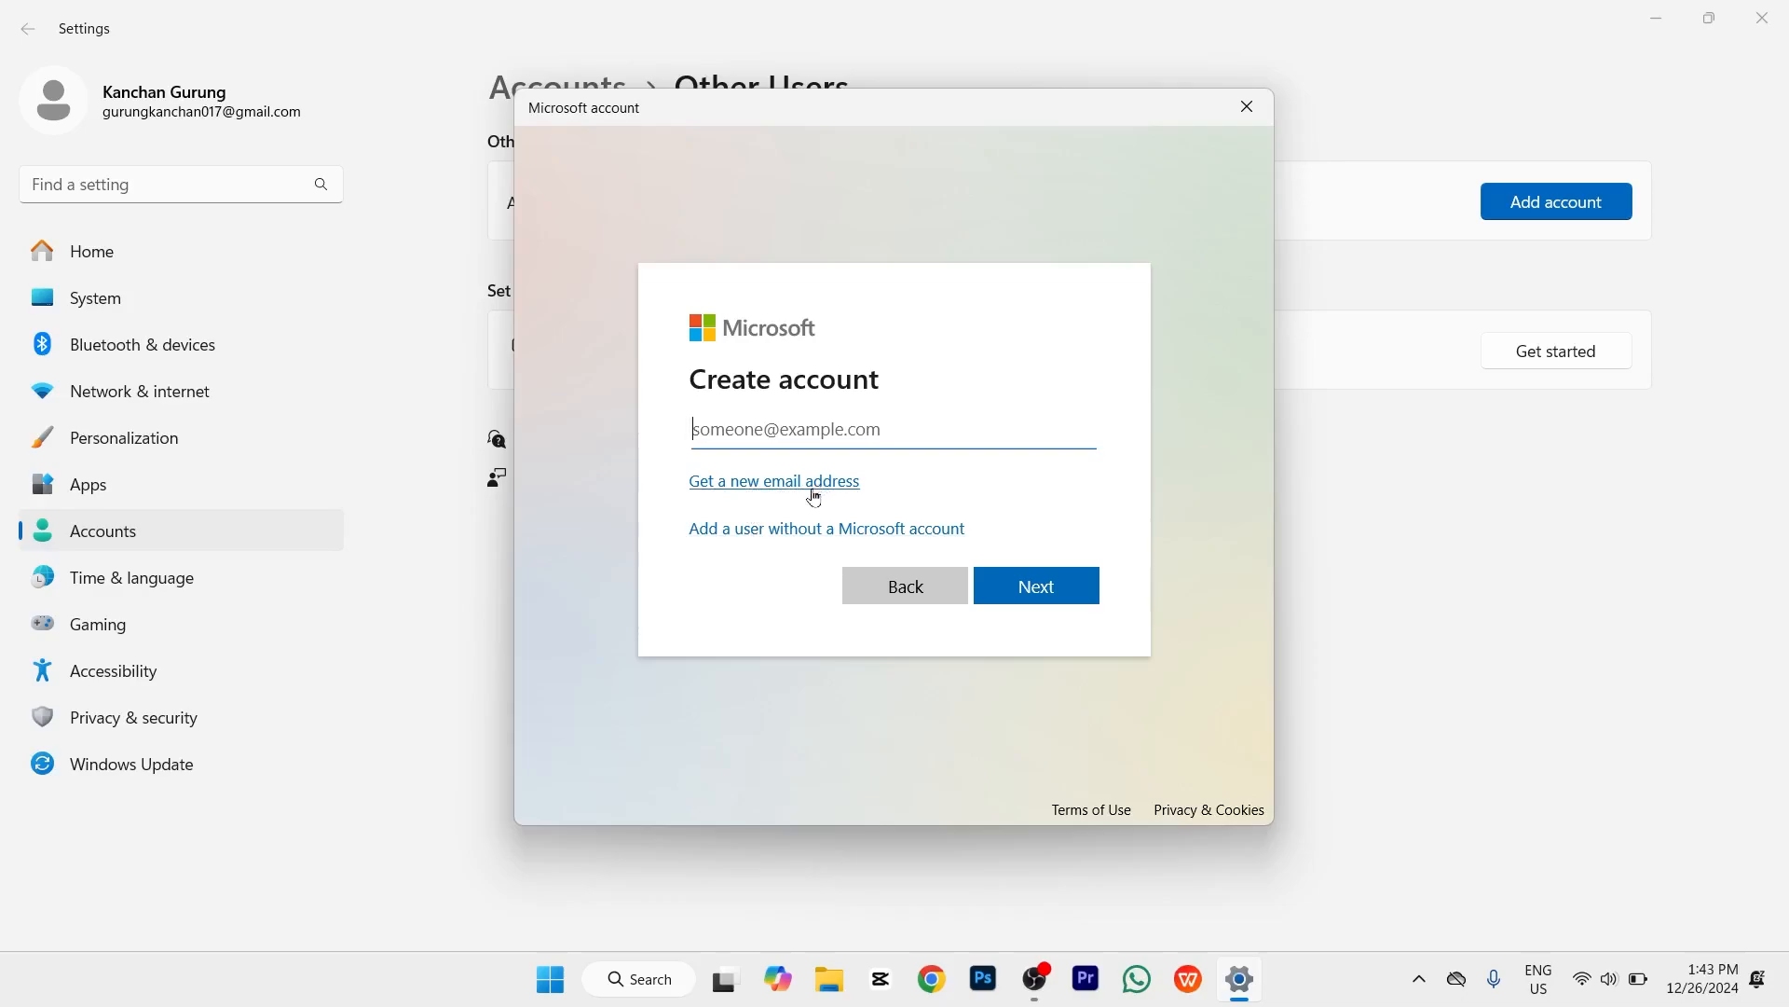
click(764, 529)
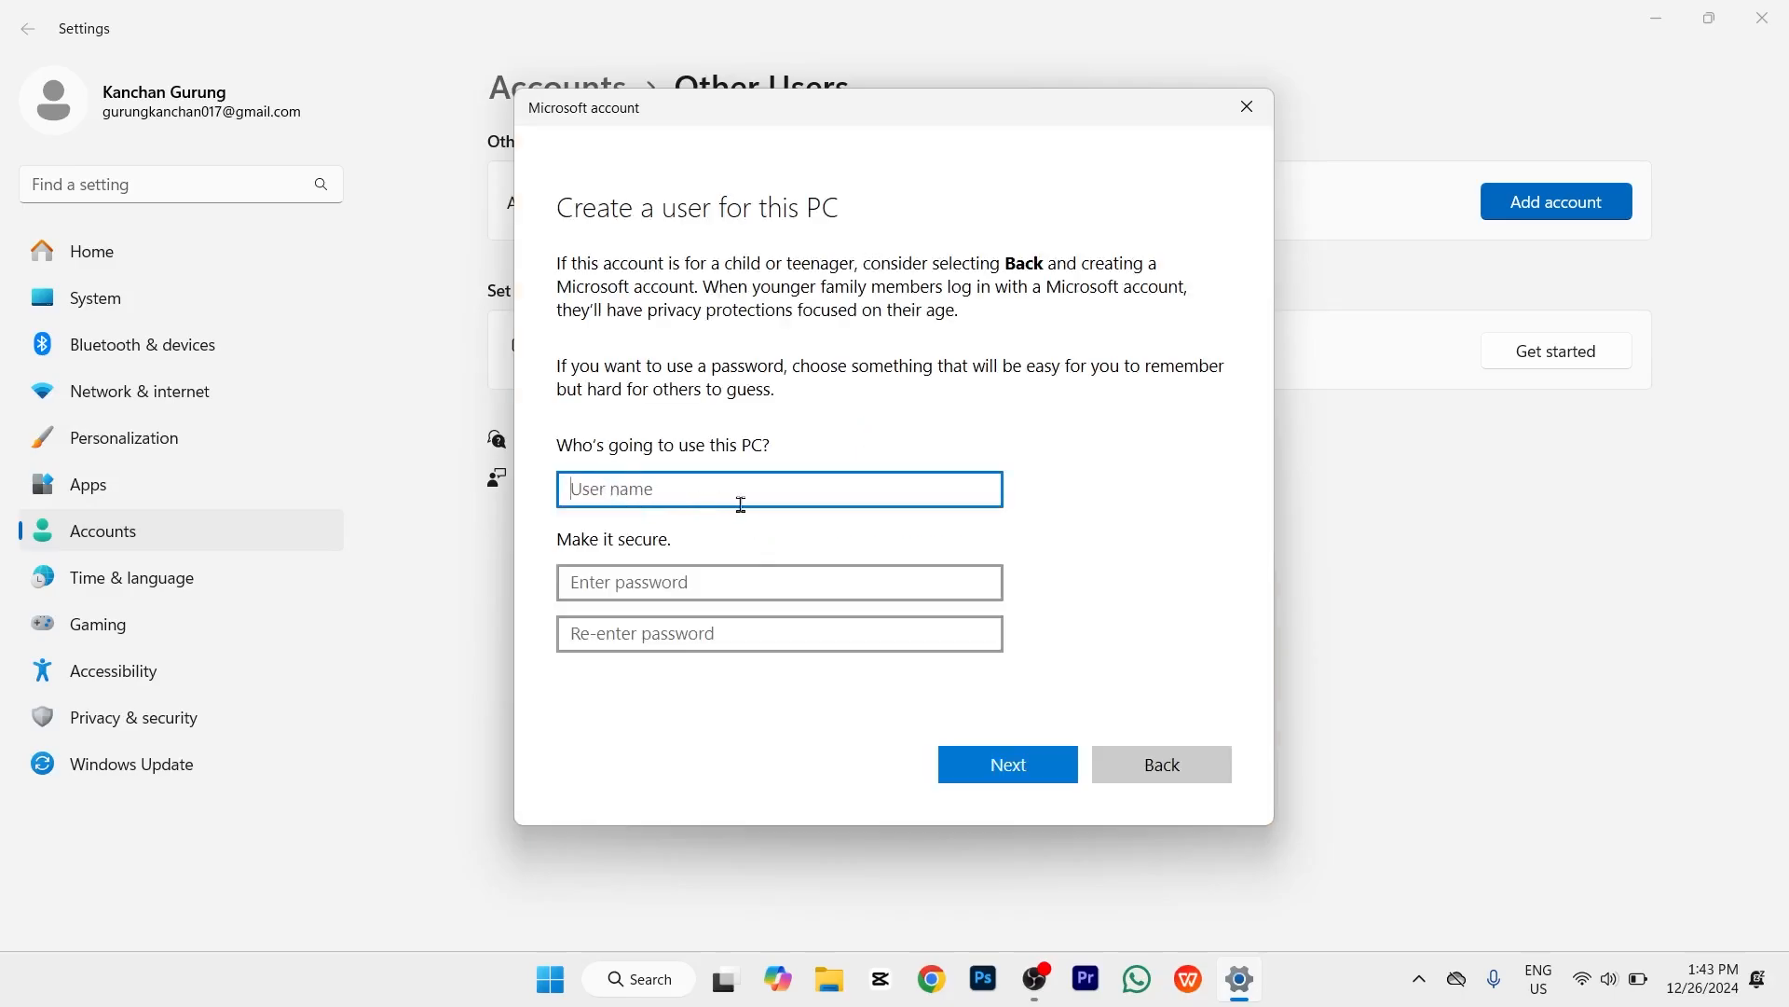
Step: Enter the user name 'Admin', then type and confirm the account password
text(Admin)
click(687, 584)
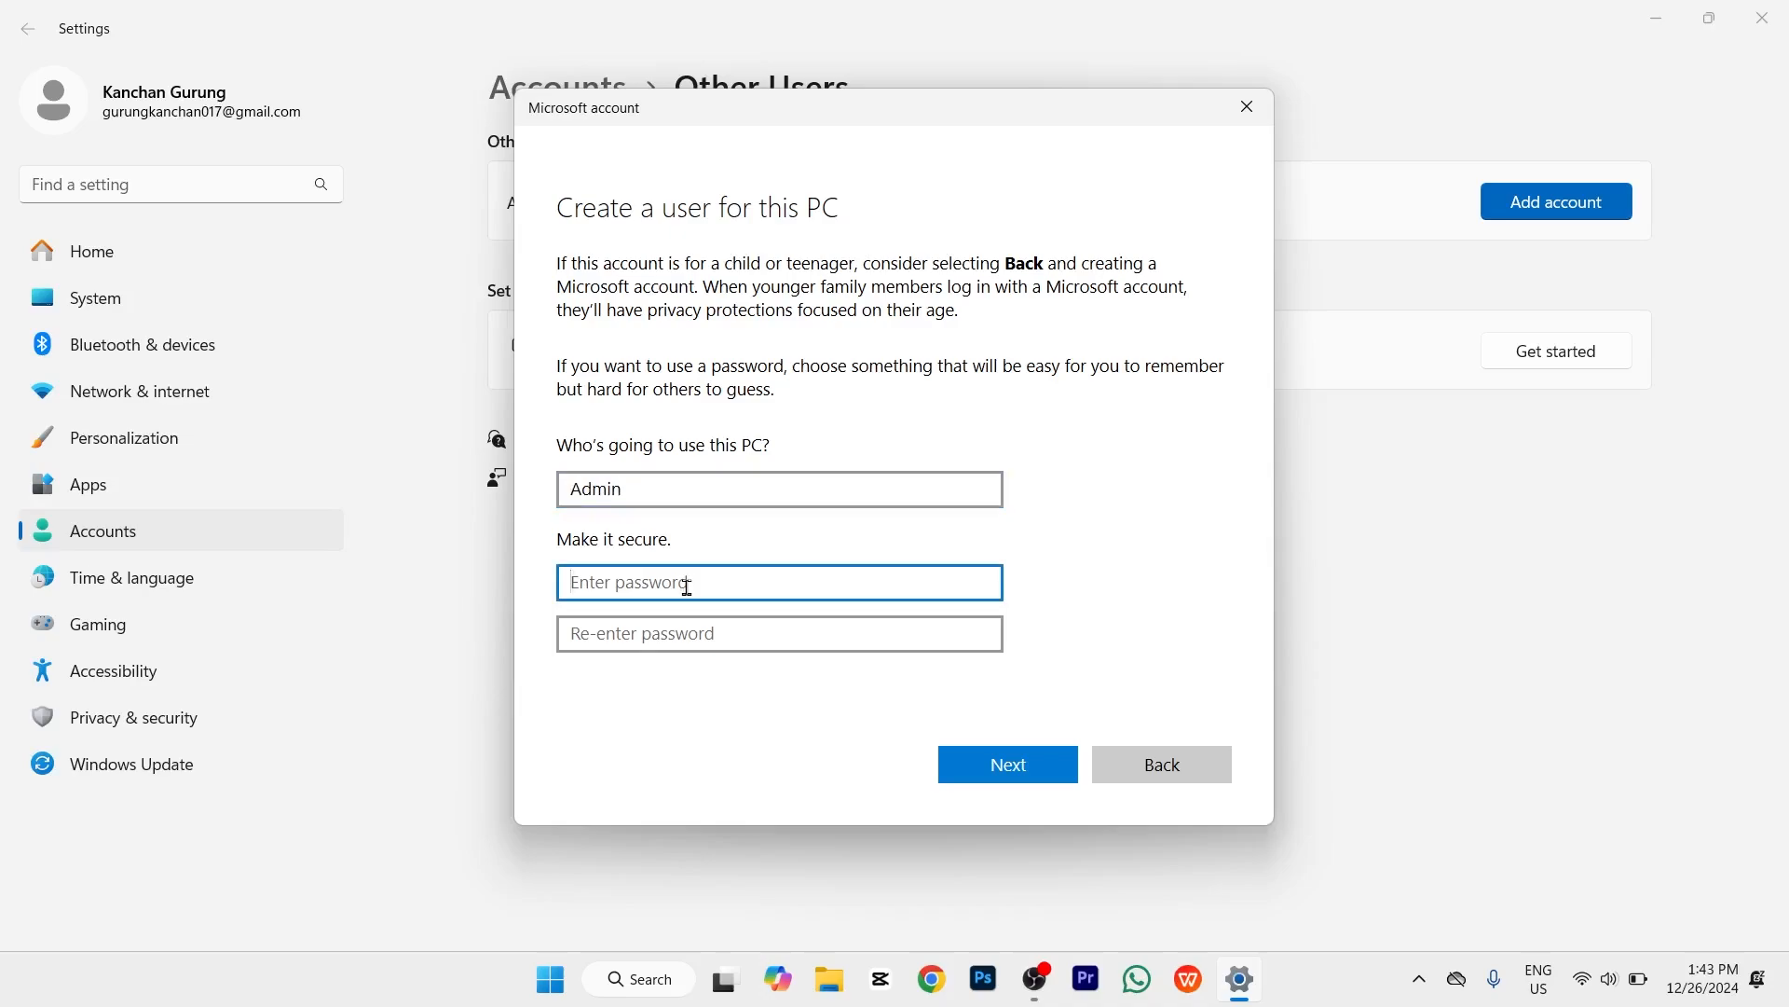
text(●●●●●●●●●●●)
click(607, 631)
text(●)
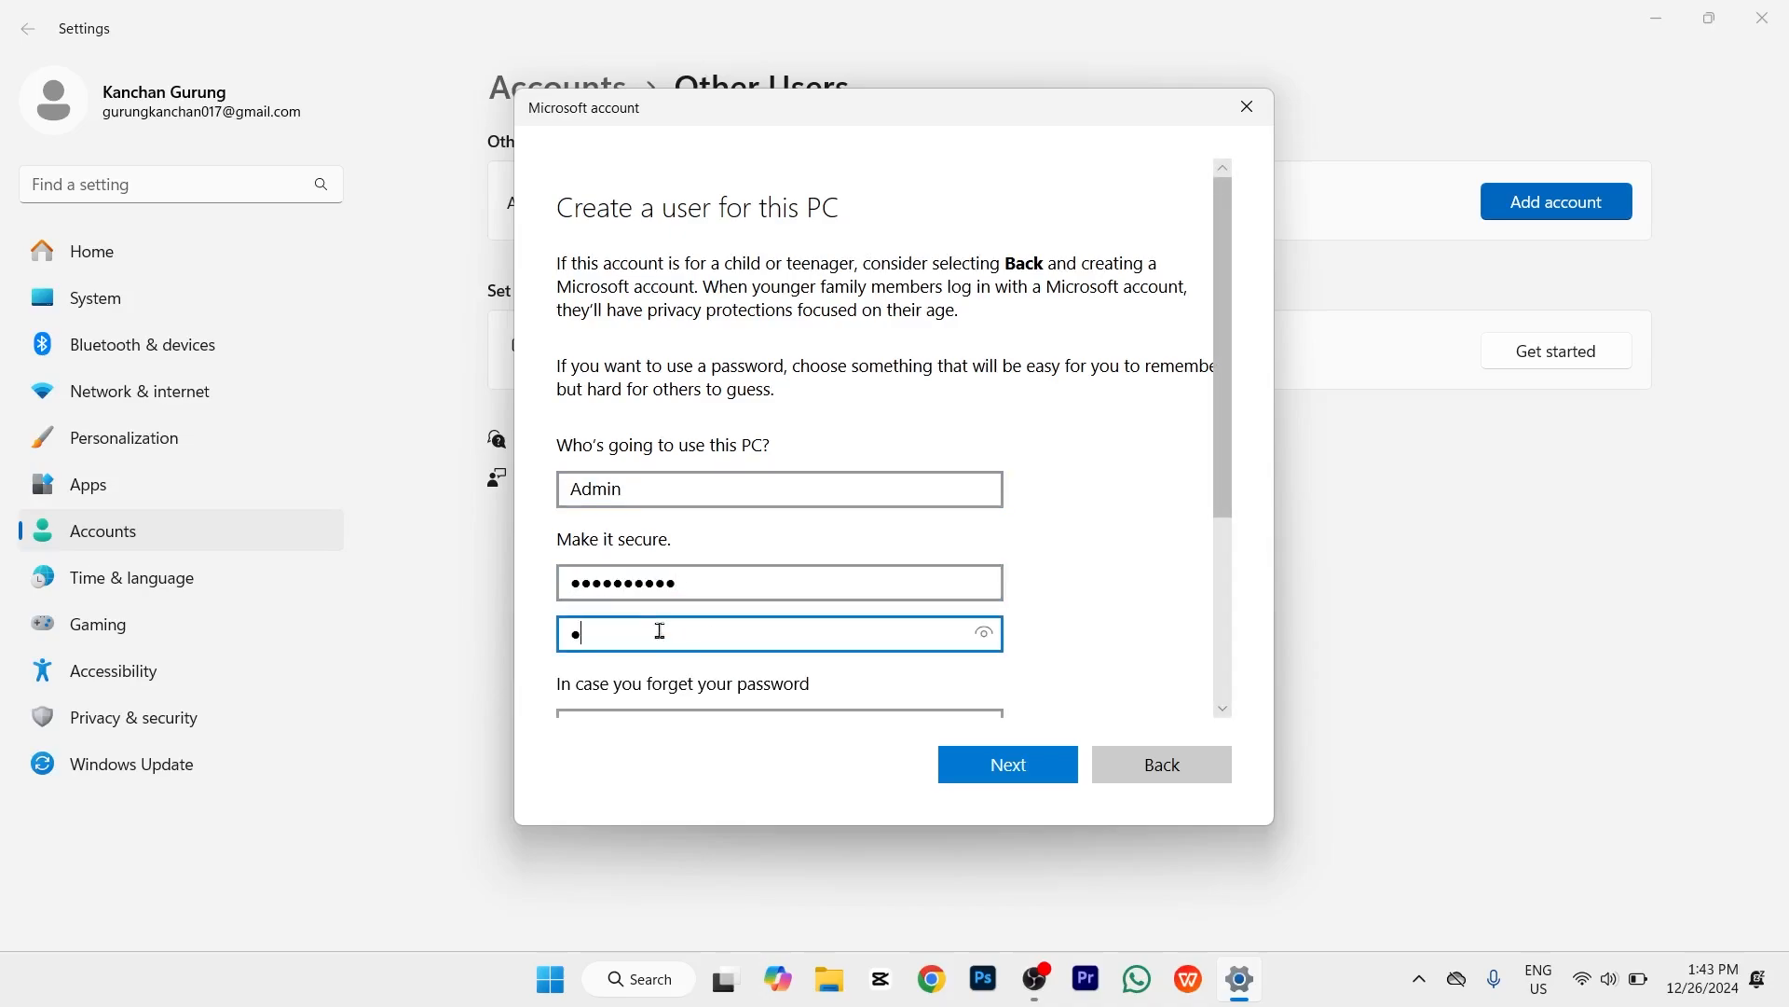
text(●●●●●●●●●●)
Step: Choose the first pet's name and birth city security questions and answer both
scroll(676, 645, down, 3)
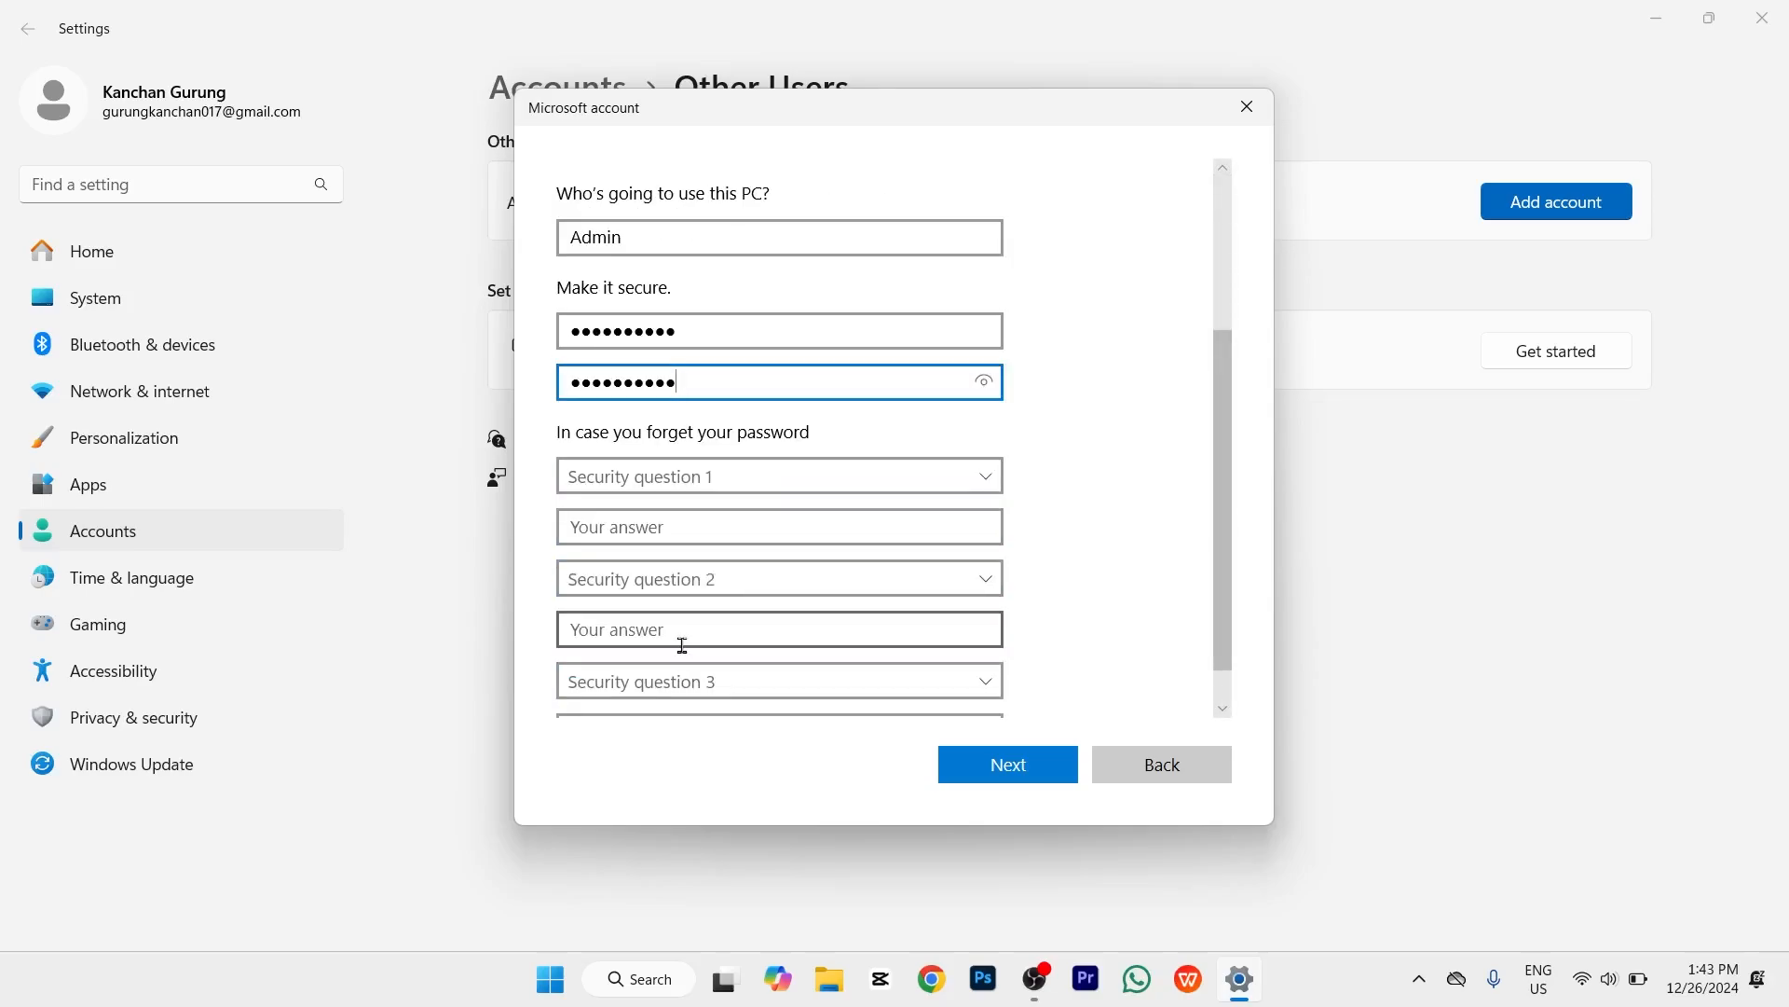
scroll(683, 645, down, 1)
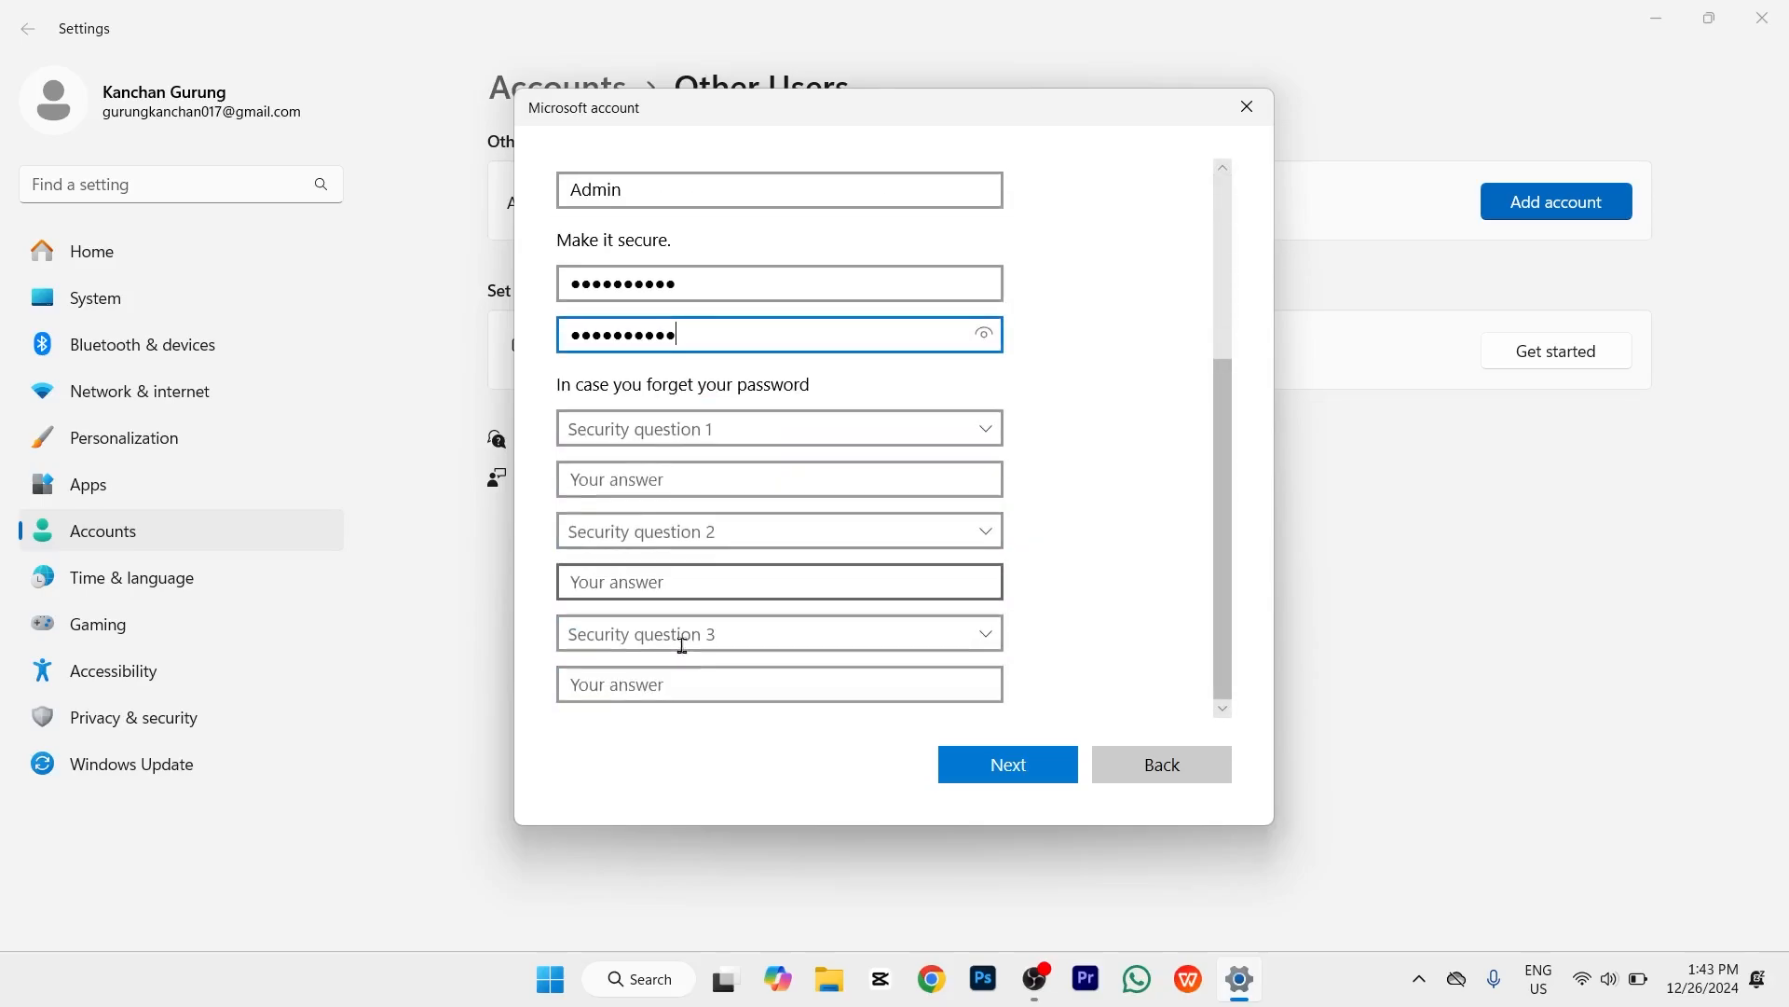
click(979, 425)
click(782, 462)
click(716, 483)
click(870, 529)
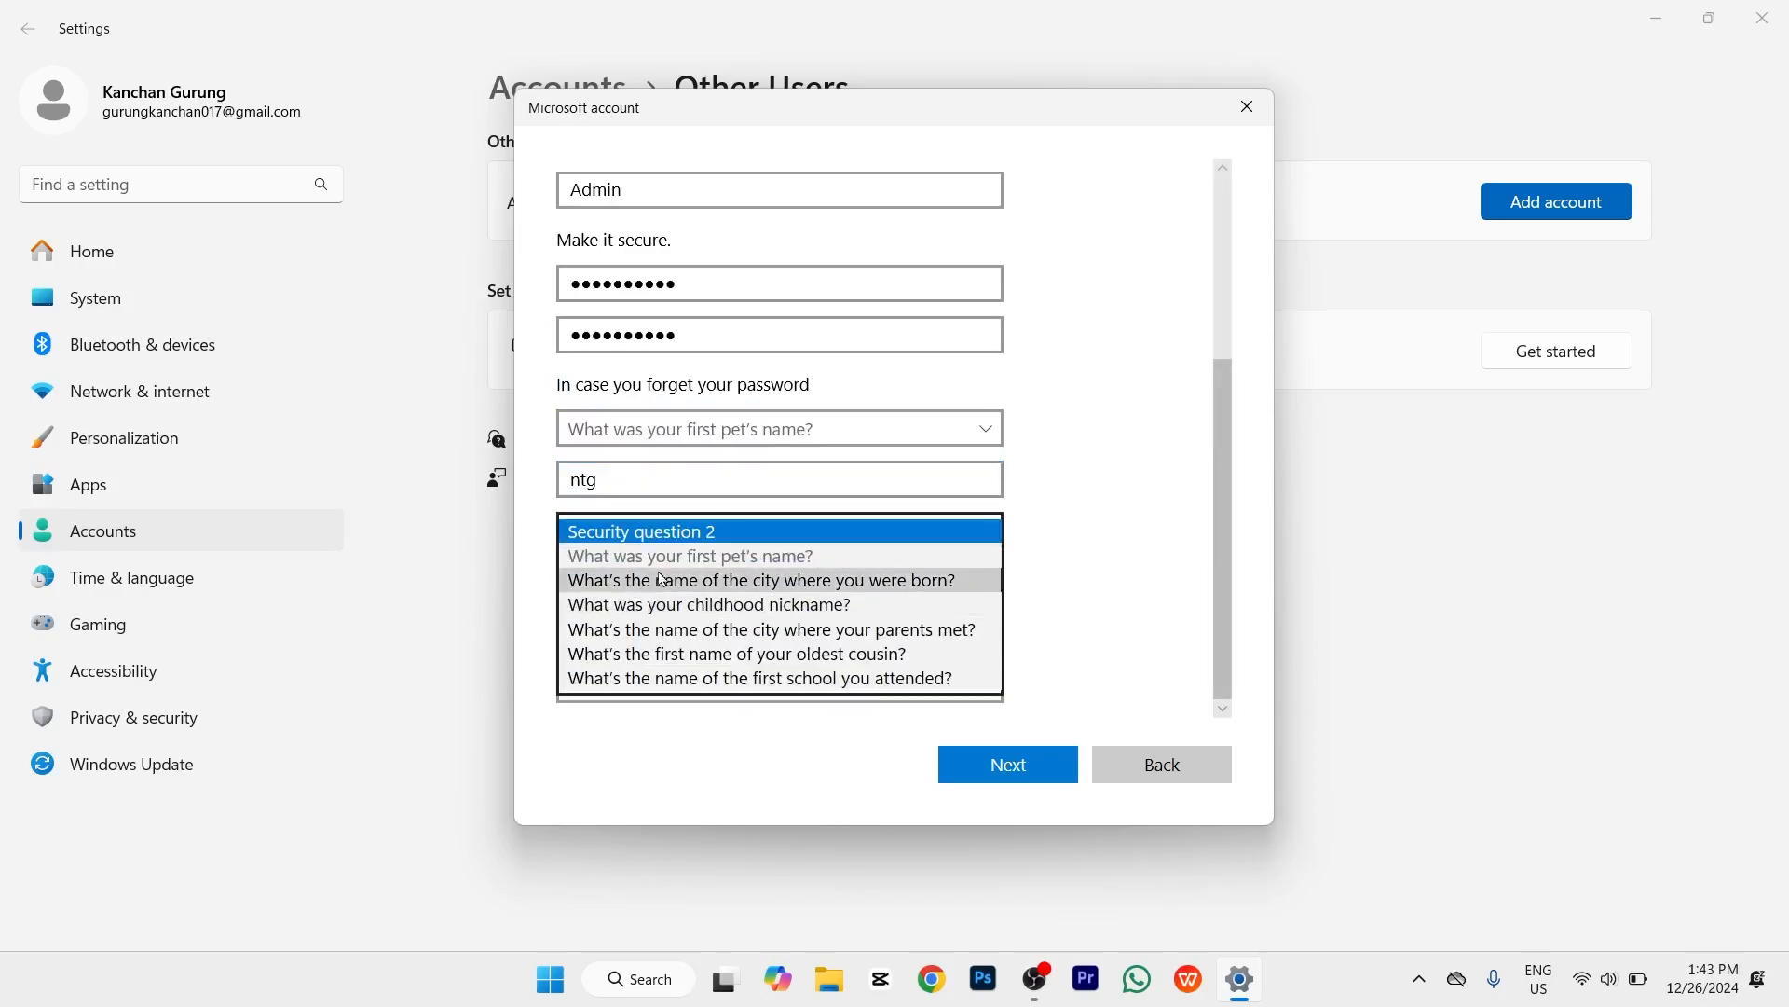
click(663, 576)
click(663, 581)
Step: Choose and answer the childhood nickname question, correcting a typo, and create the user
click(644, 631)
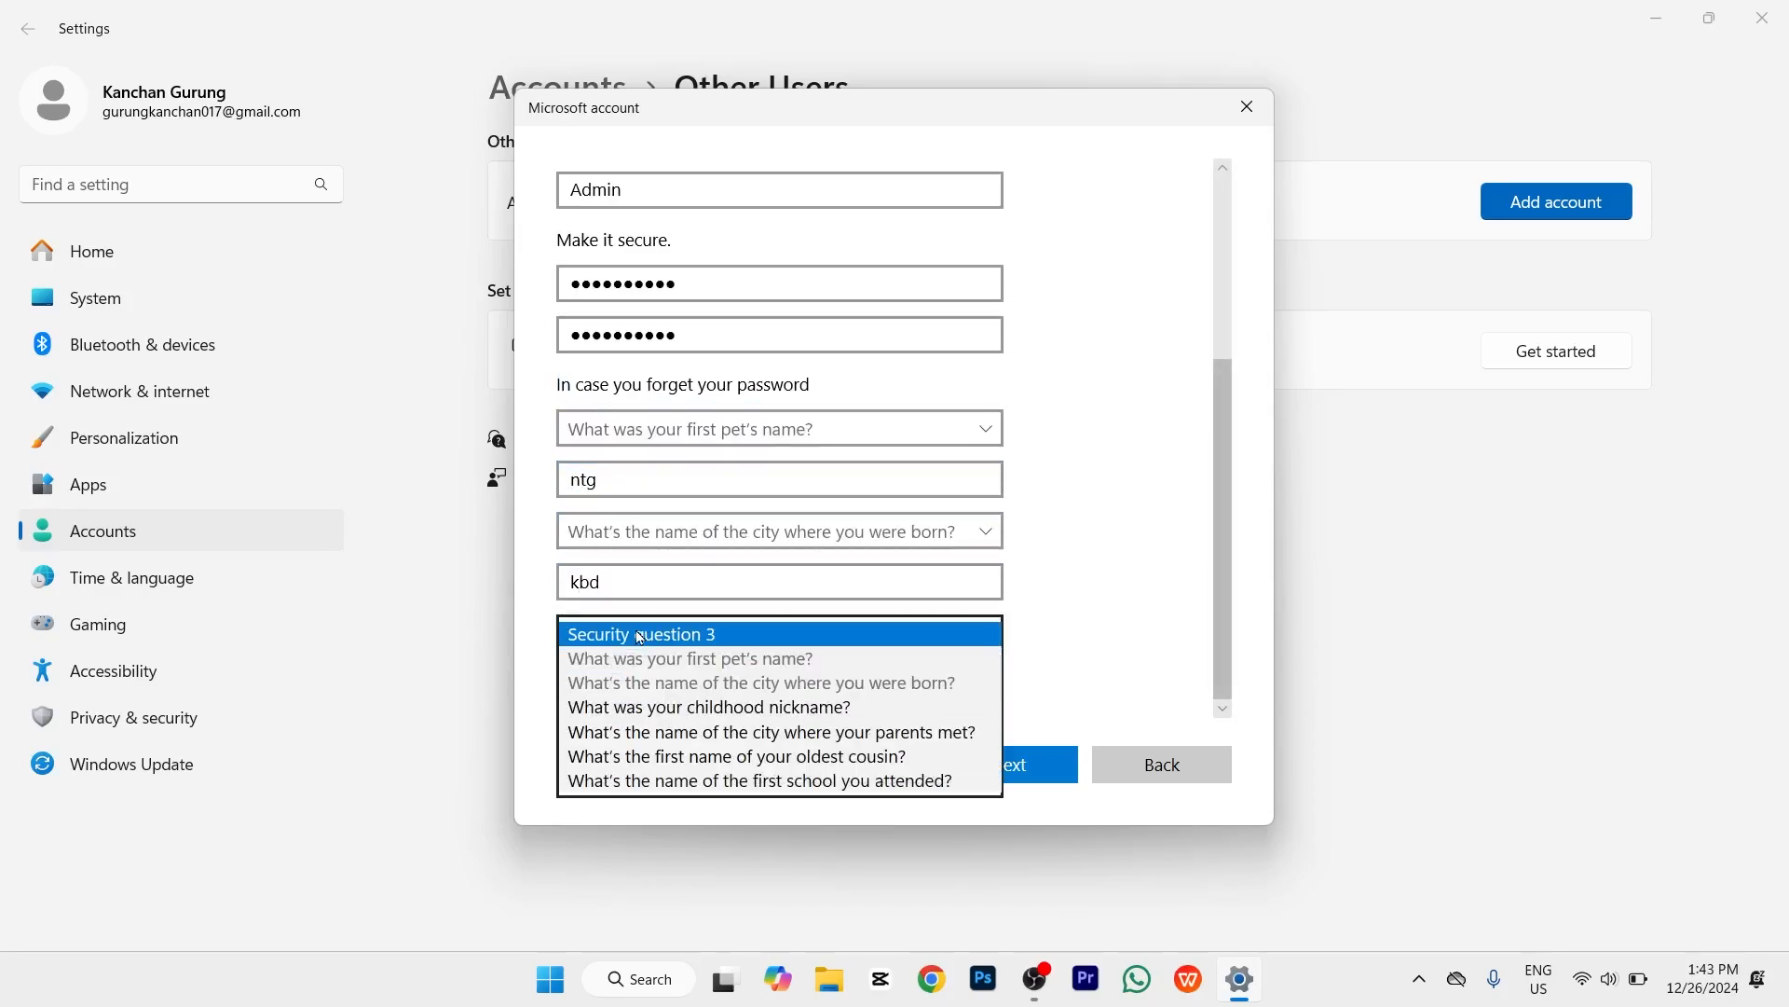
click(643, 713)
click(645, 688)
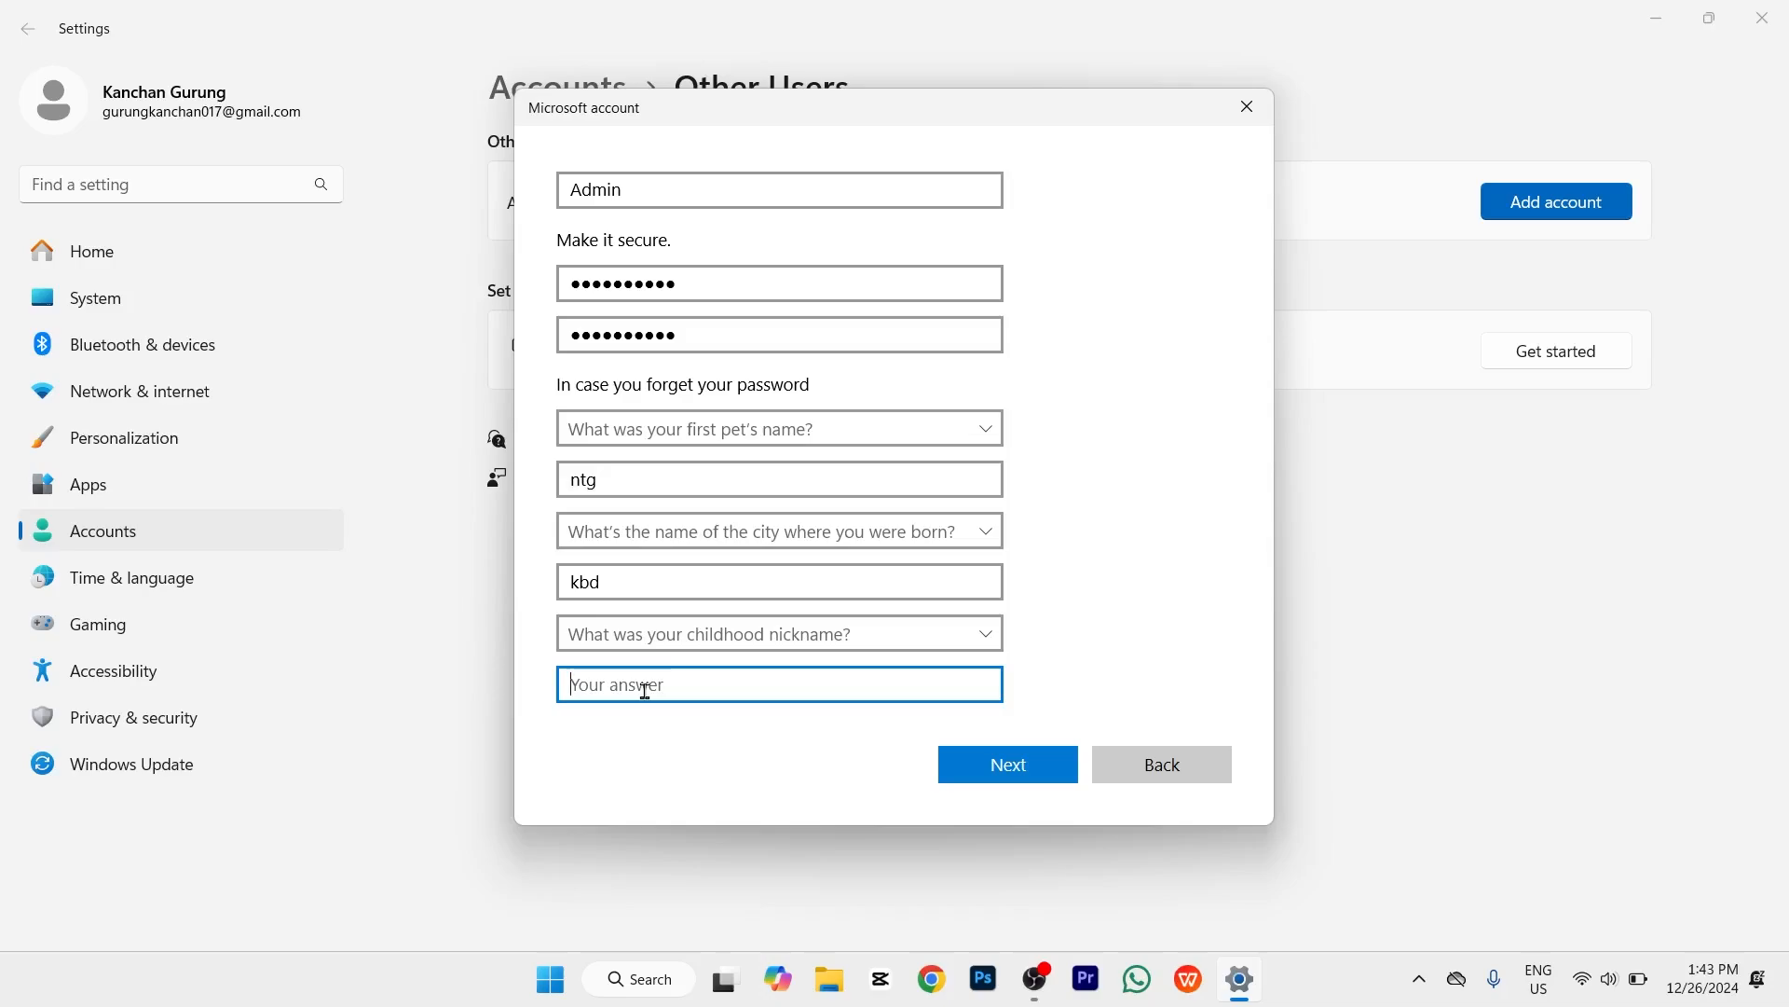
text(ma)
key(BackSpace)
key(BackSpace)
click(1005, 768)
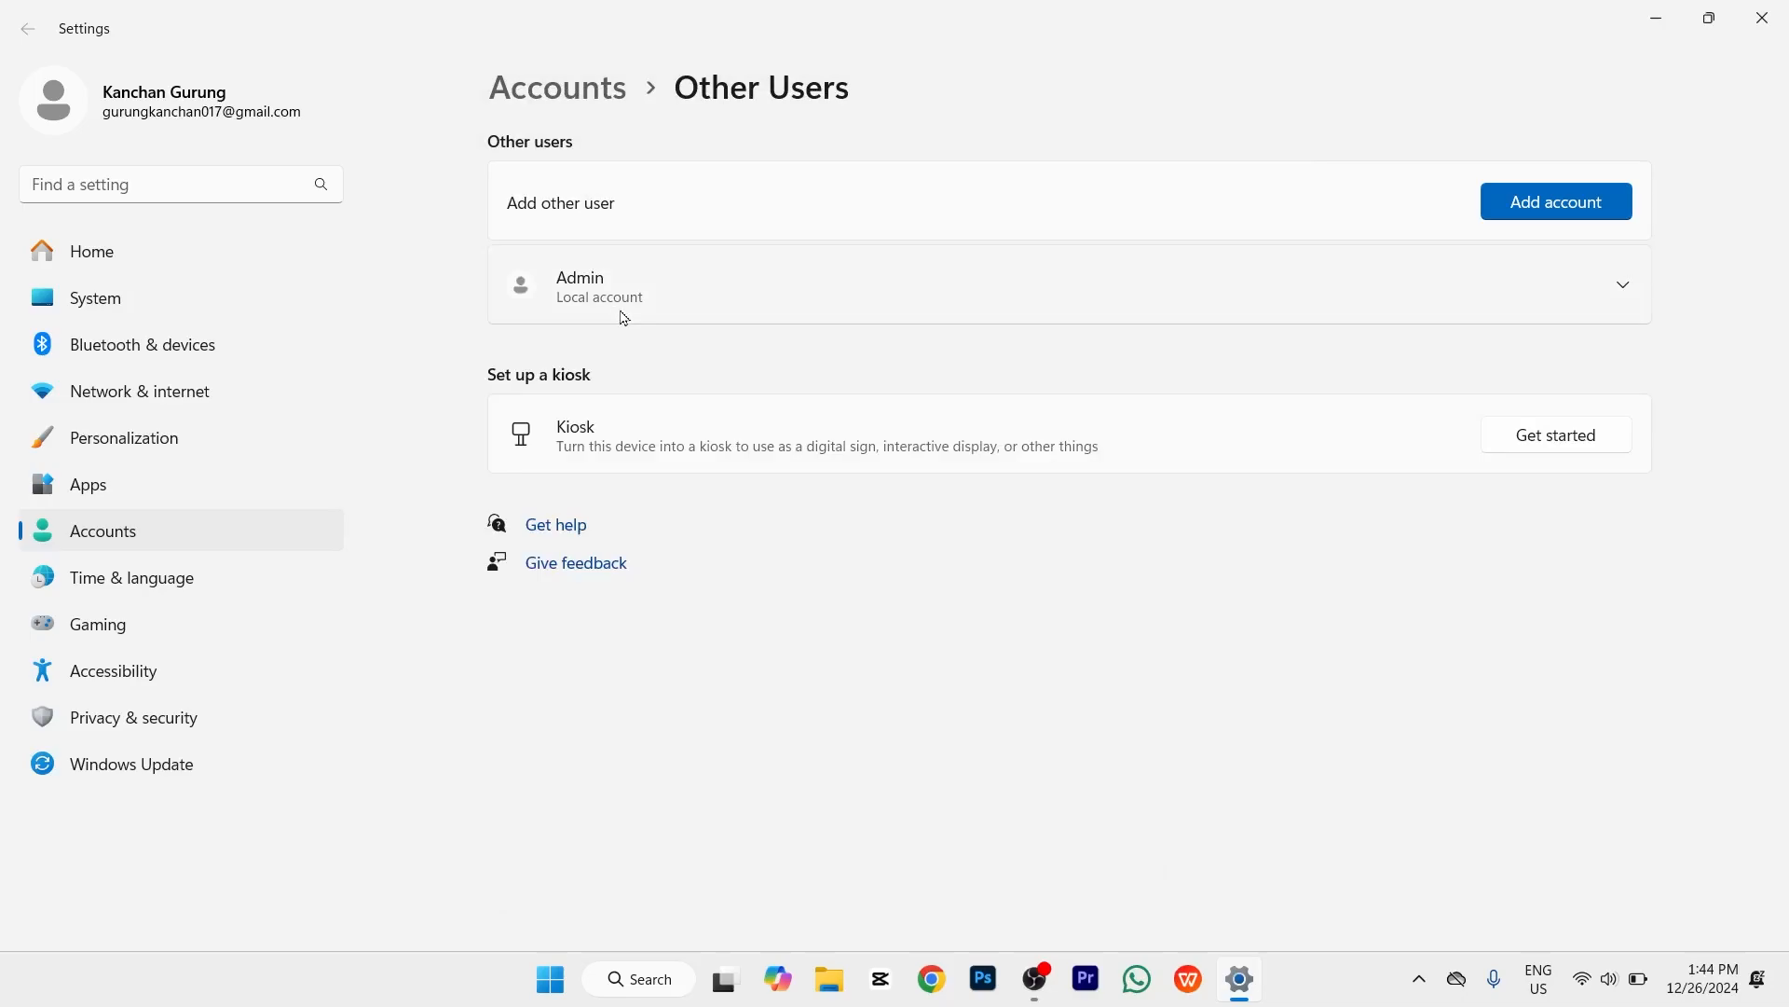
Step: Change the Admin account type to Administrator, then close Settings
click(1625, 288)
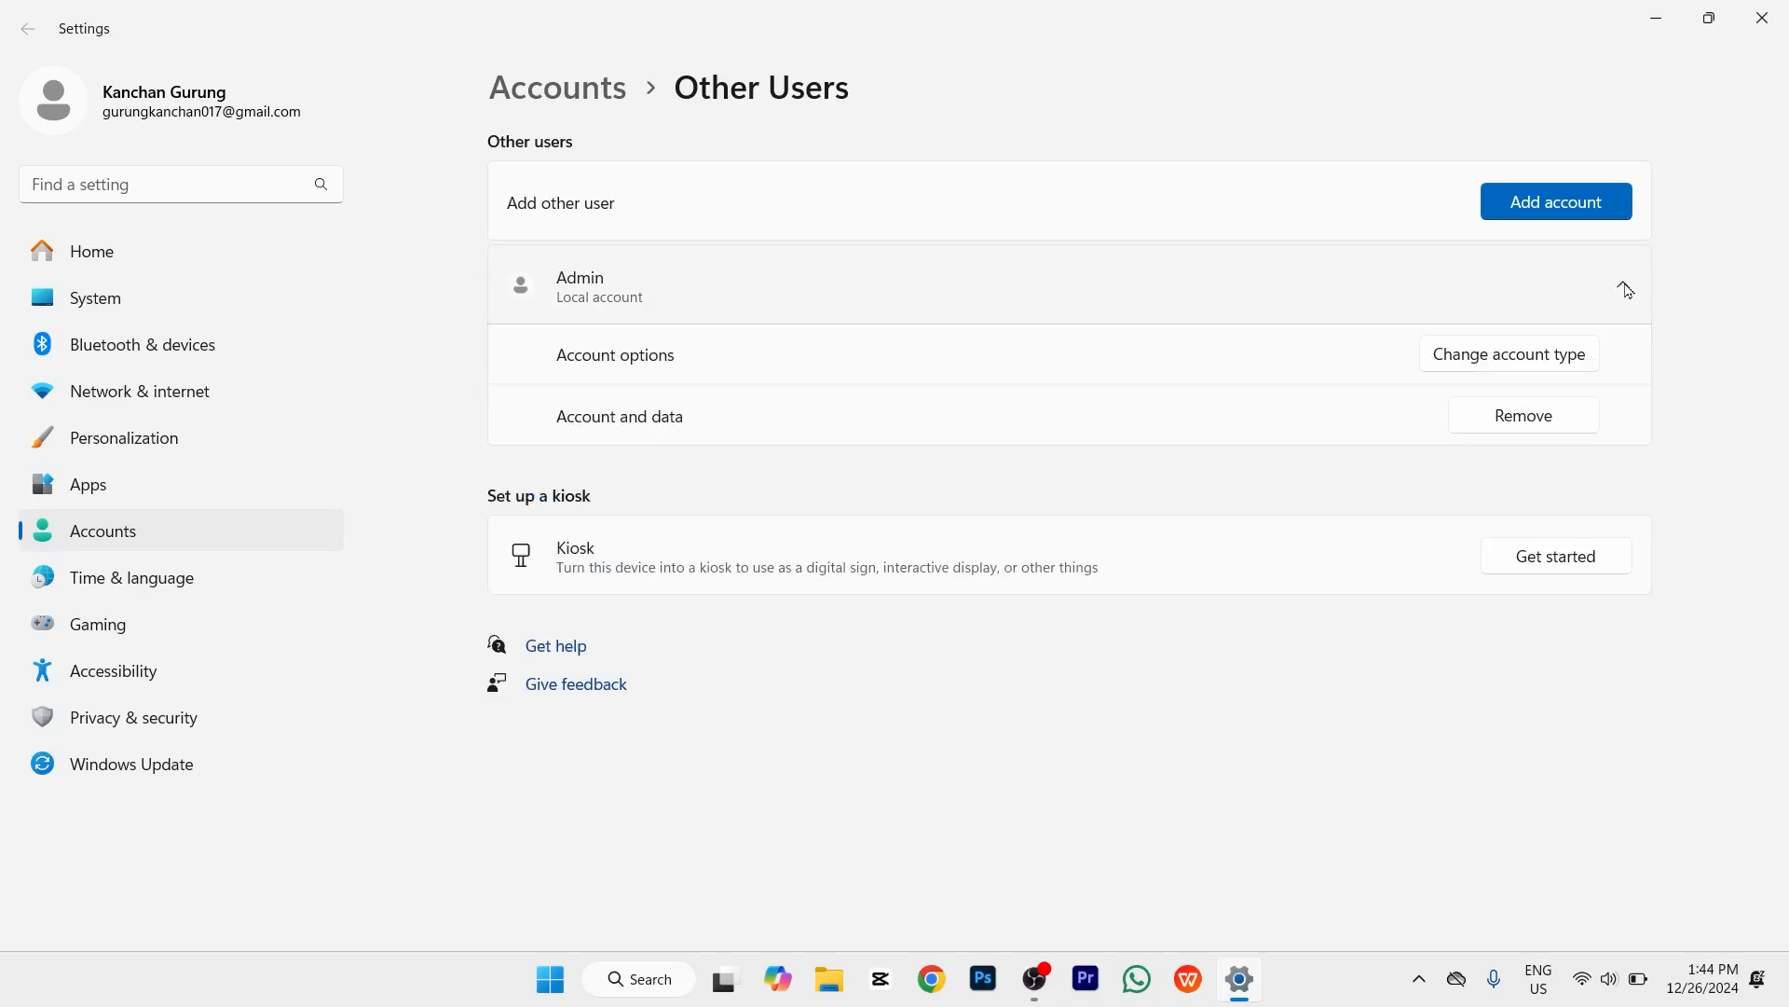
click(1525, 364)
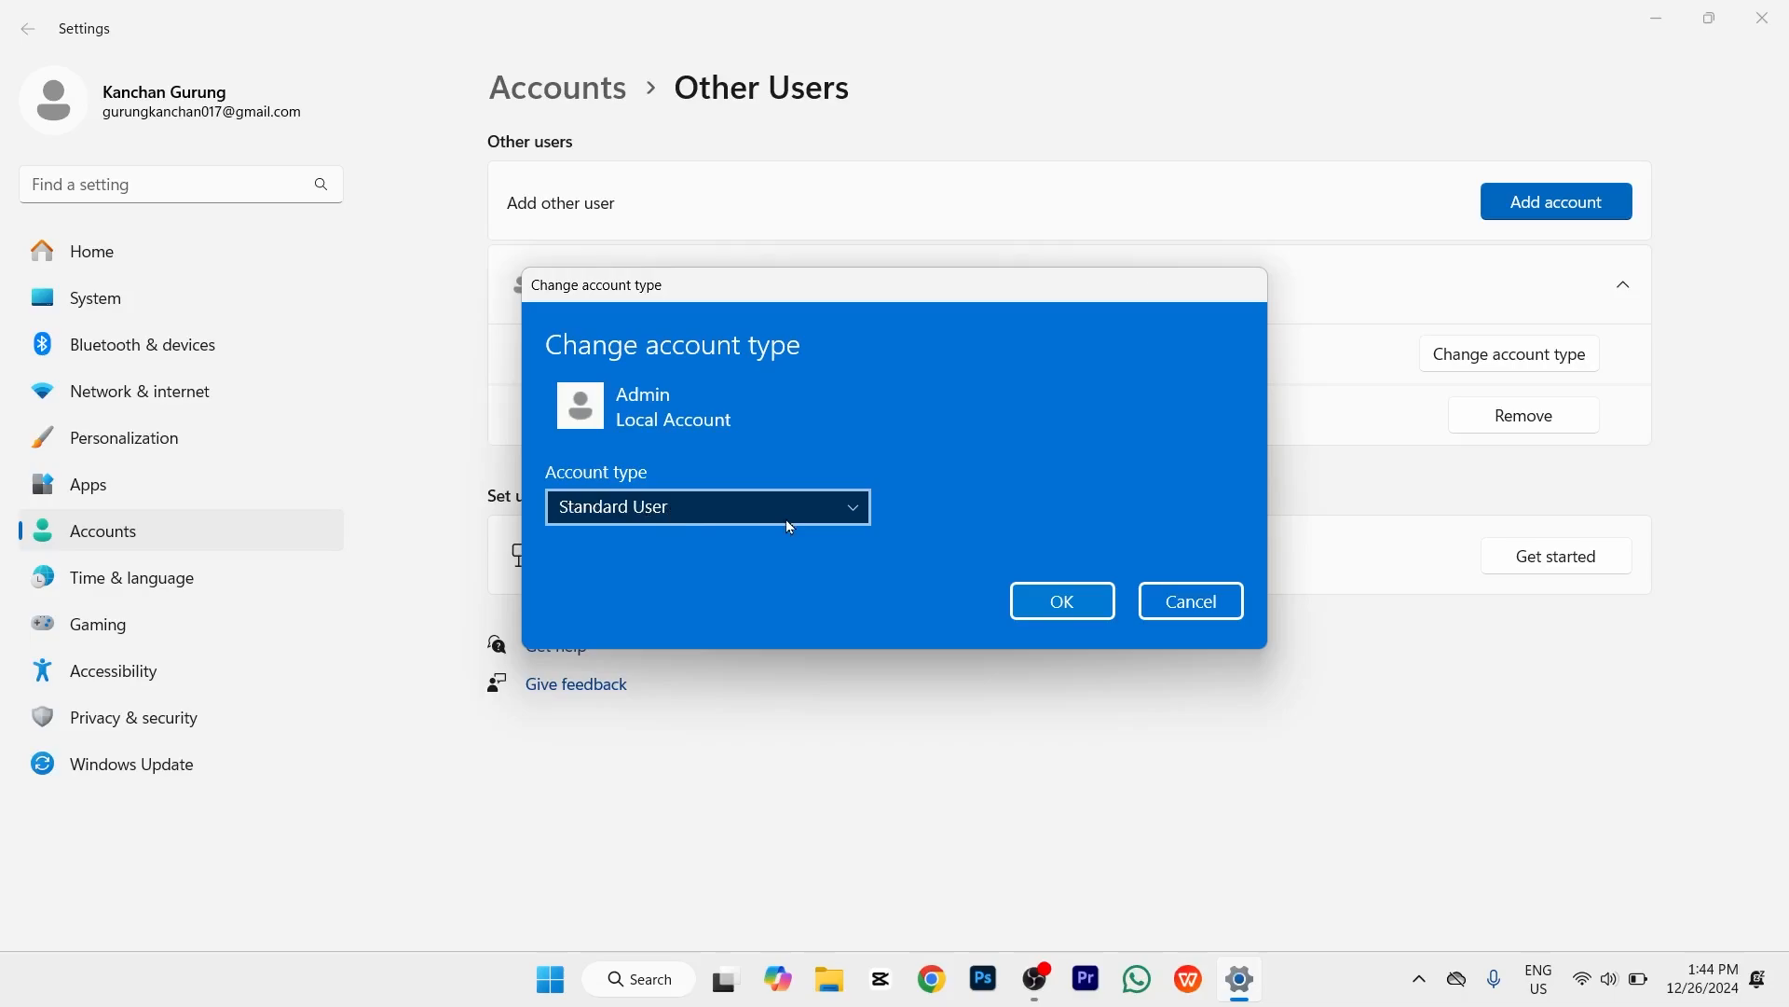
click(845, 509)
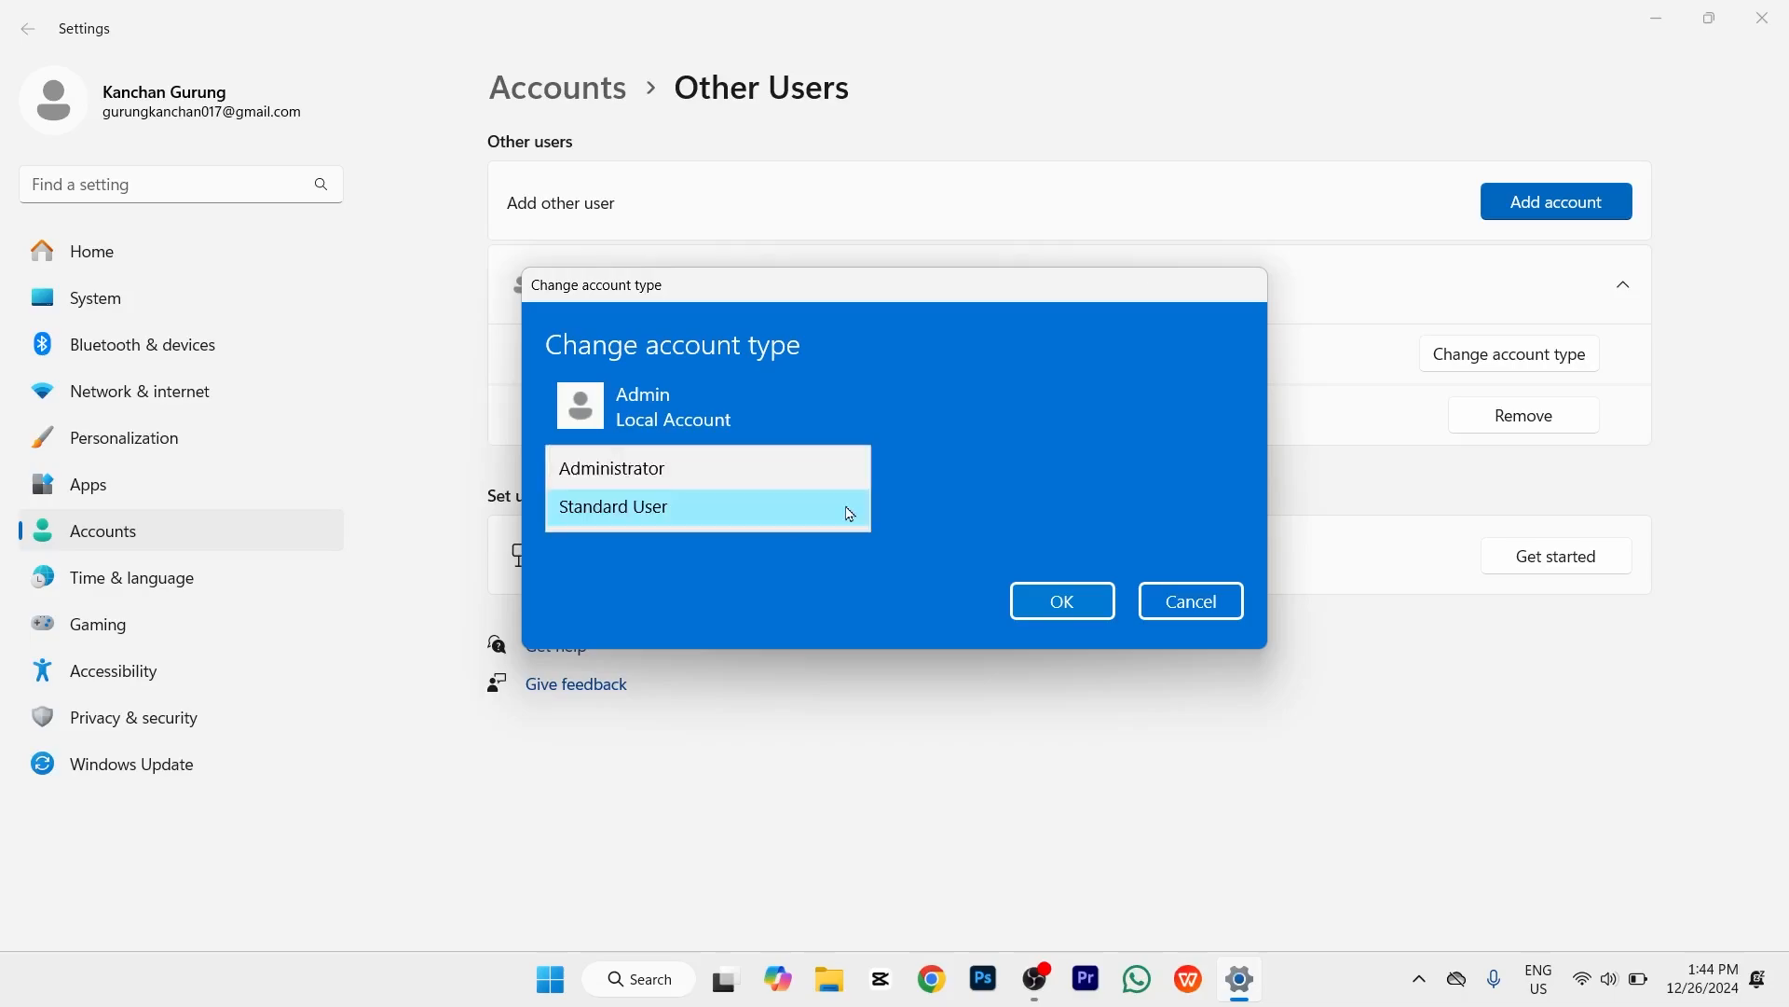
click(664, 466)
click(1078, 603)
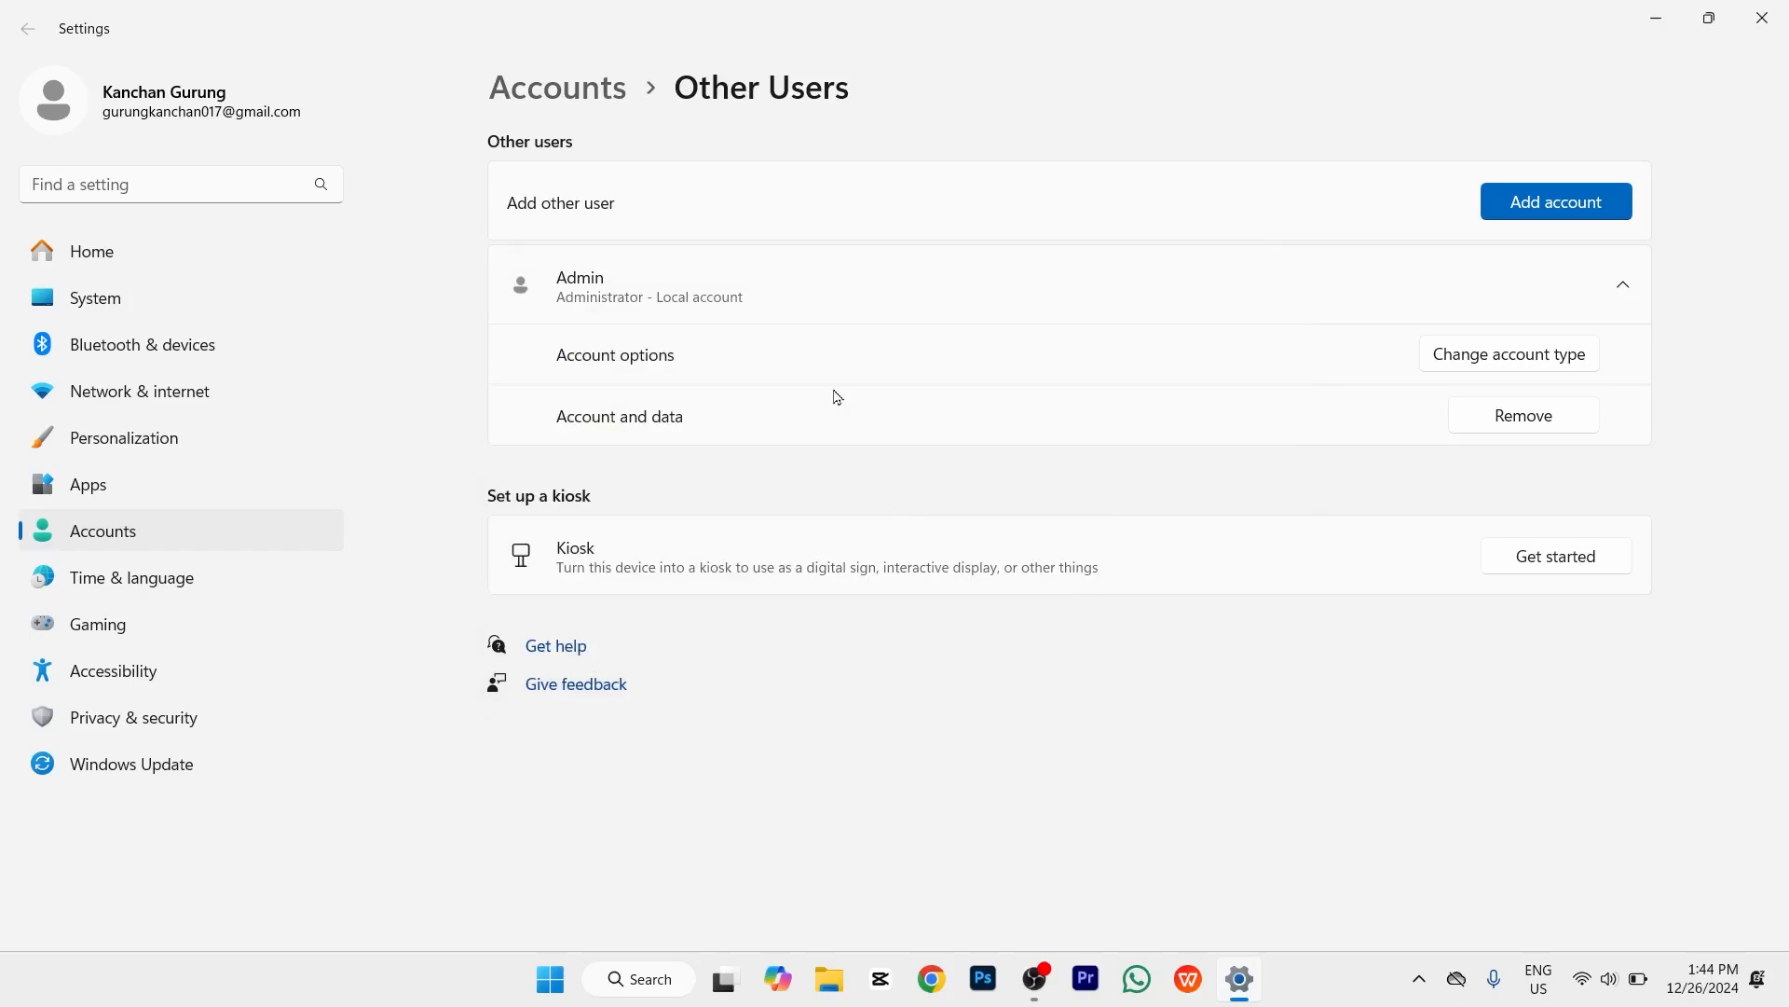
click(1761, 17)
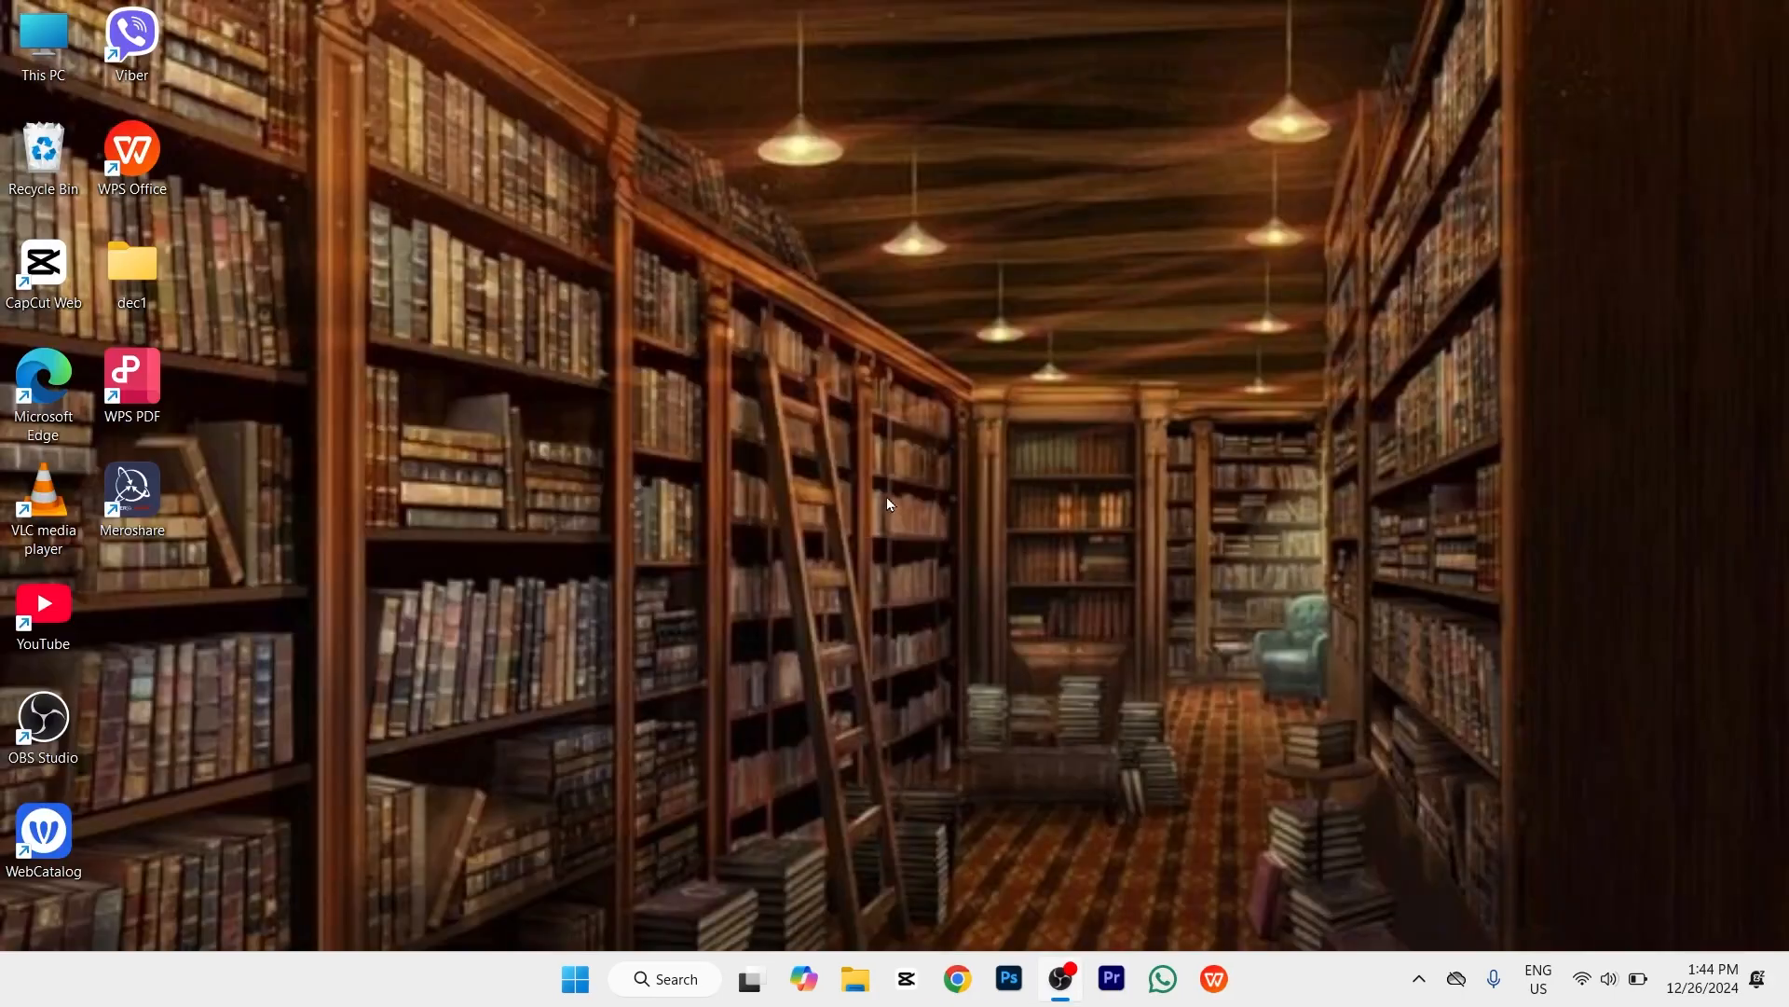